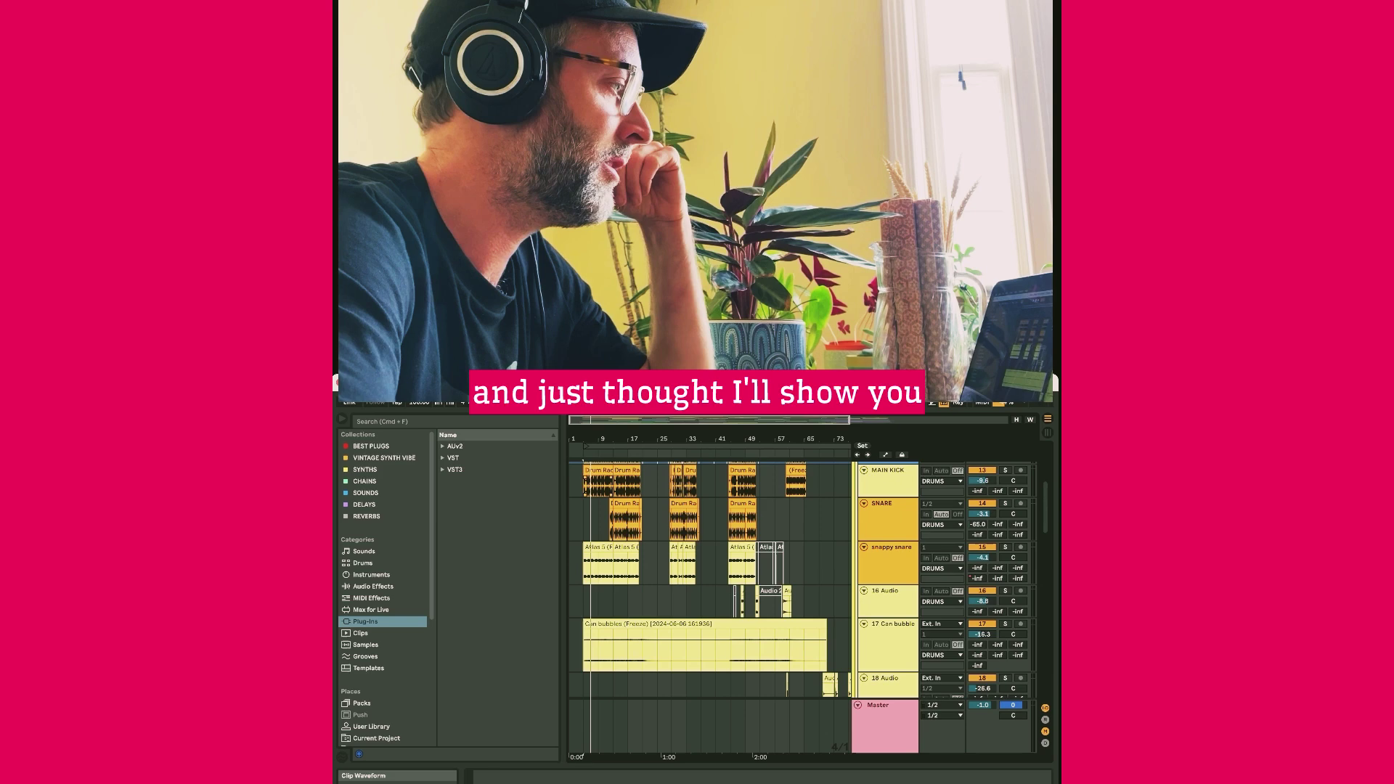
- Select the KICK track to show its Lindell 80 Channel and Auto Filter devices
{"action": "left_click", "coordinate": [828, 480]}
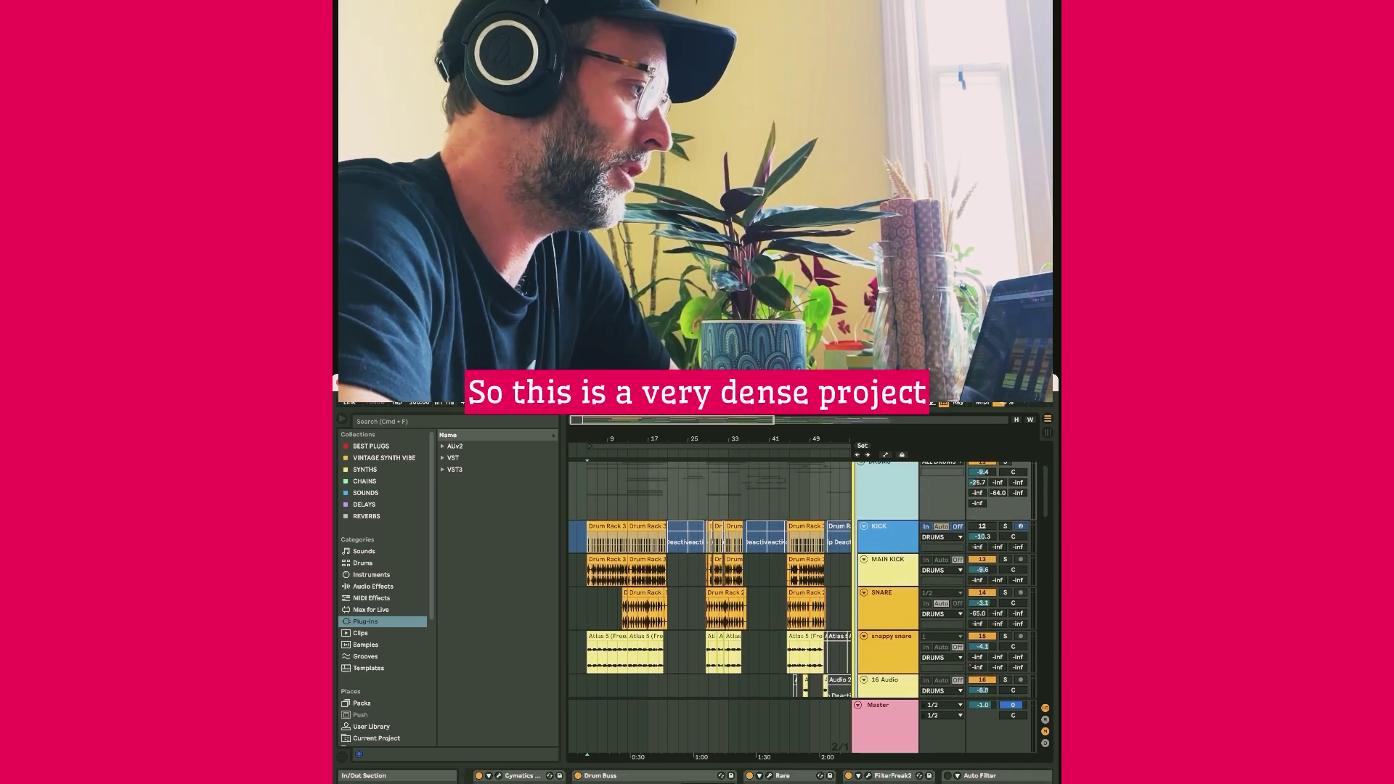
{"action": "scroll", "coordinate": [888, 589], "scroll_direction": "up", "scroll_amount": 2}
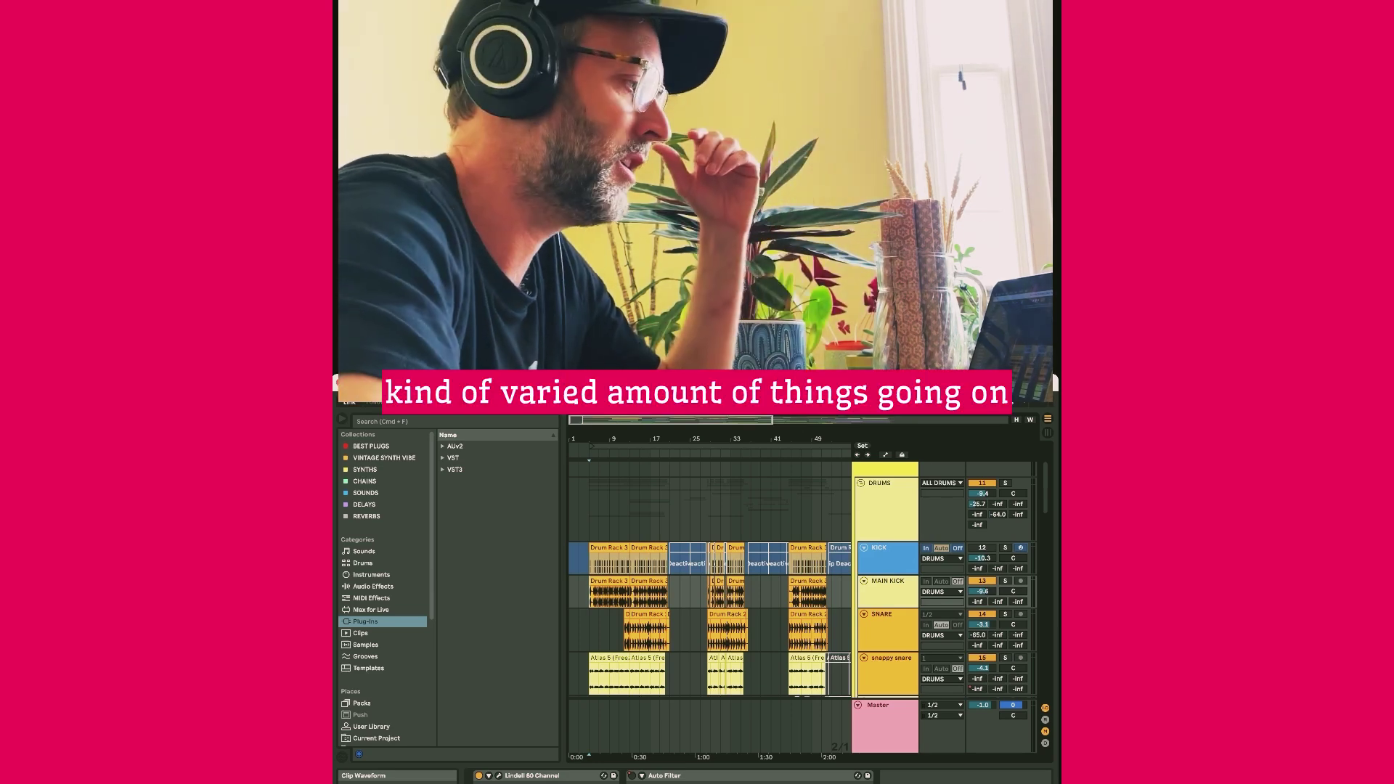
{"action": "scroll", "coordinate": [801, 578], "scroll_direction": "up", "scroll_amount": 3}
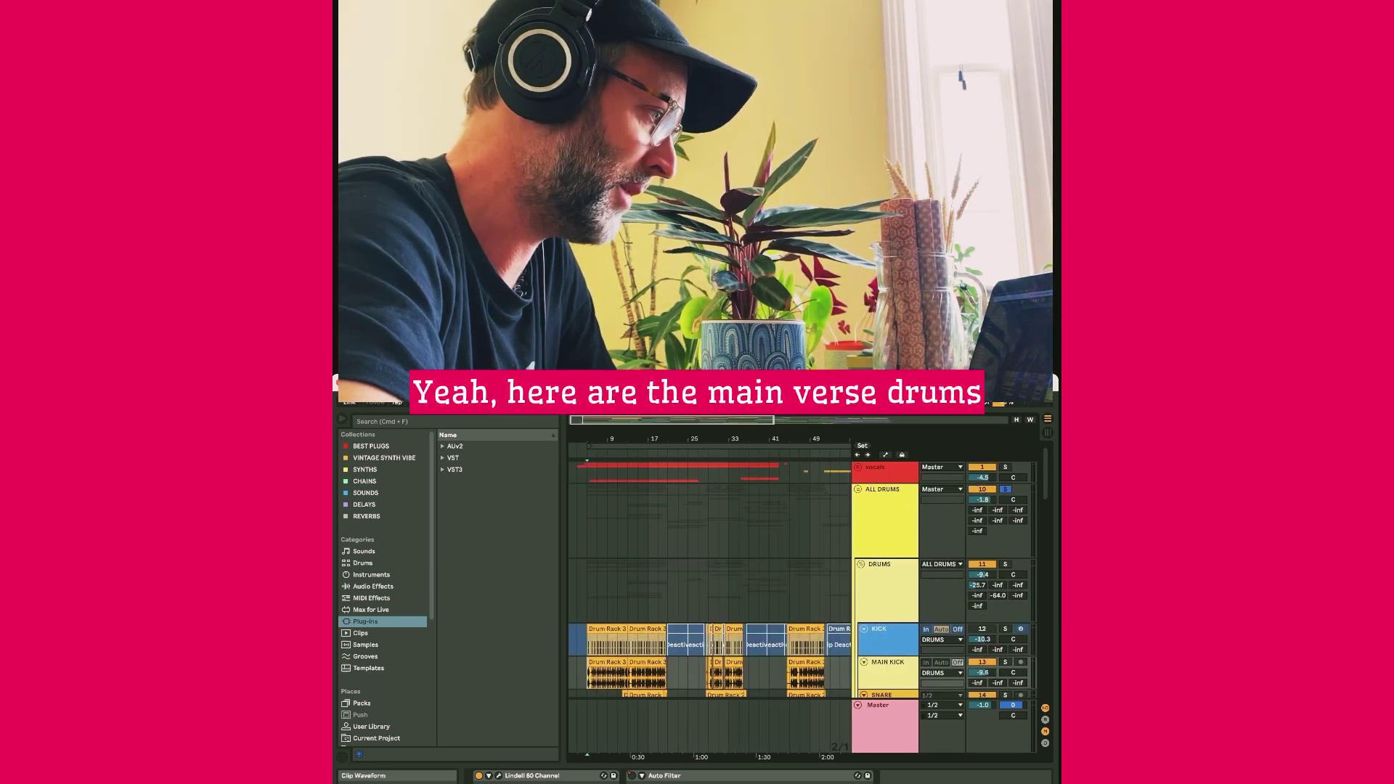
- Start playback of the verse drum arrangement
{"action": "key", "text": "space"}
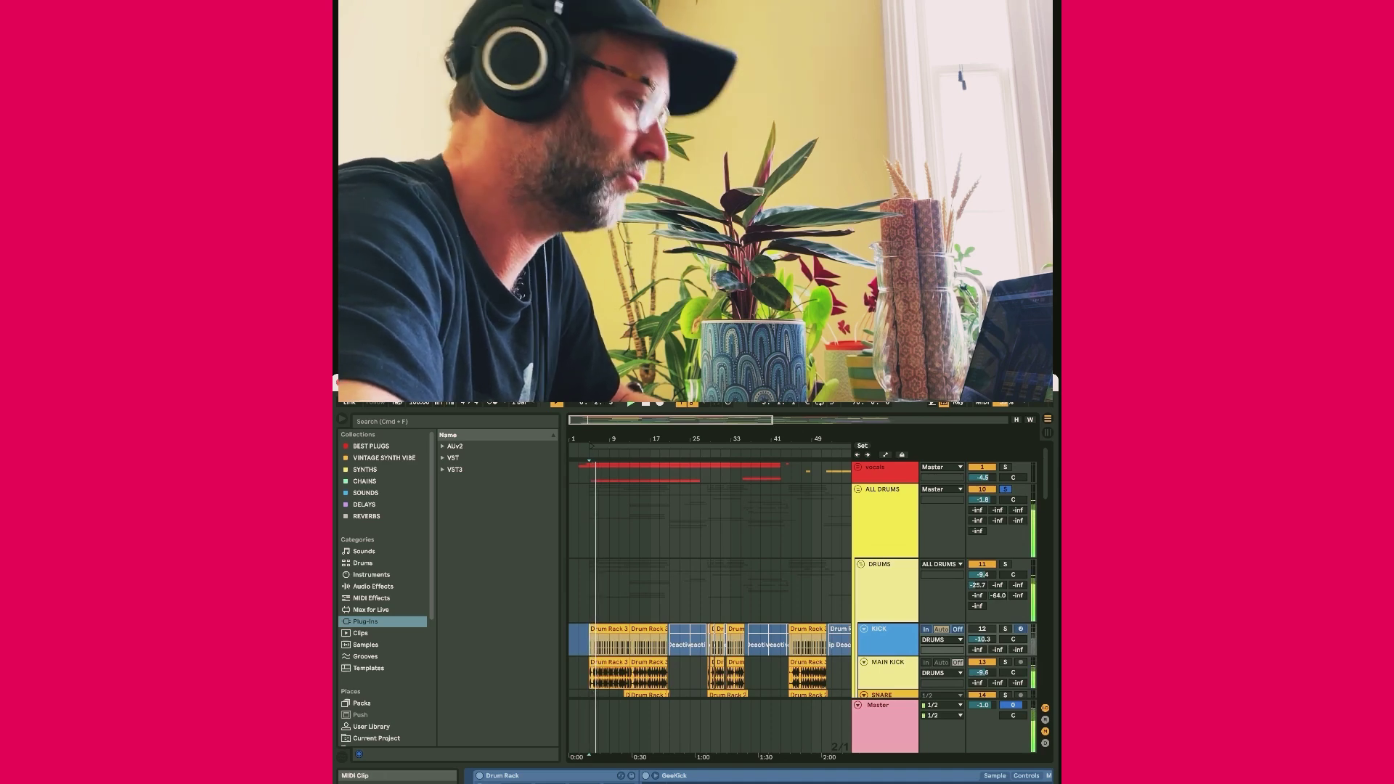
{"action": "scroll", "coordinate": [801, 578], "scroll_direction": "down", "scroll_amount": 2}
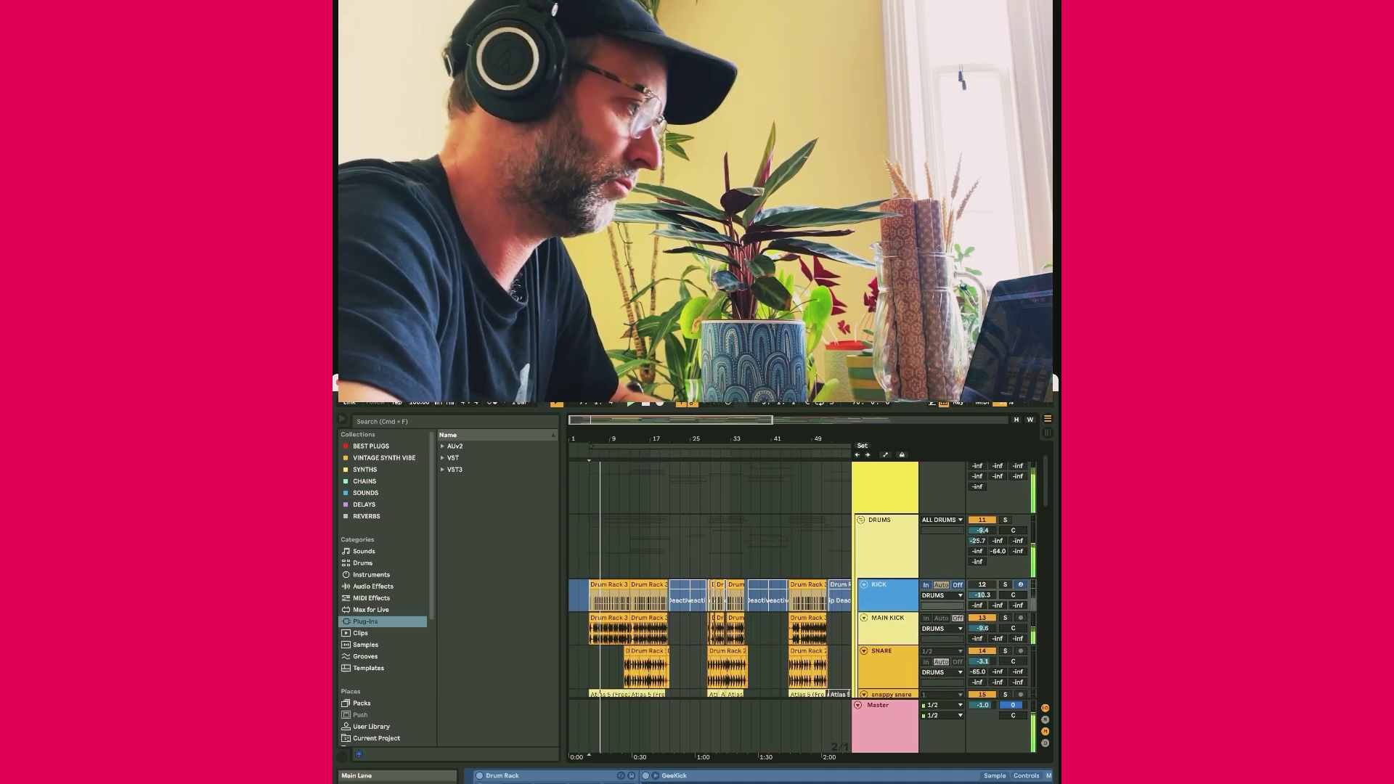
{"action": "scroll", "coordinate": [801, 578], "scroll_direction": "down", "scroll_amount": 2}
{"action": "scroll", "coordinate": [801, 578], "scroll_direction": "down", "scroll_amount": 3}
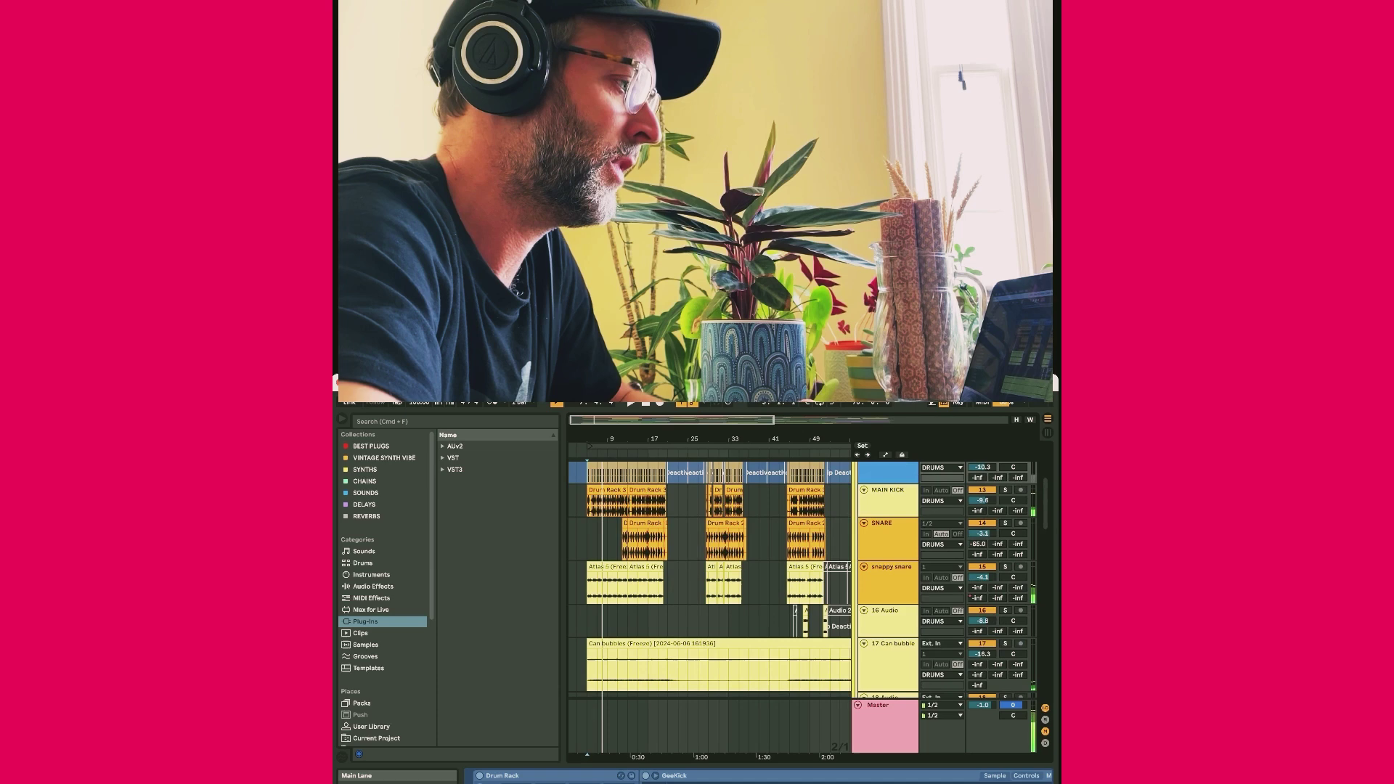
- Select the frozen Con bubbles clip so it appears in Detail View
{"action": "left_click", "coordinate": [719, 659]}
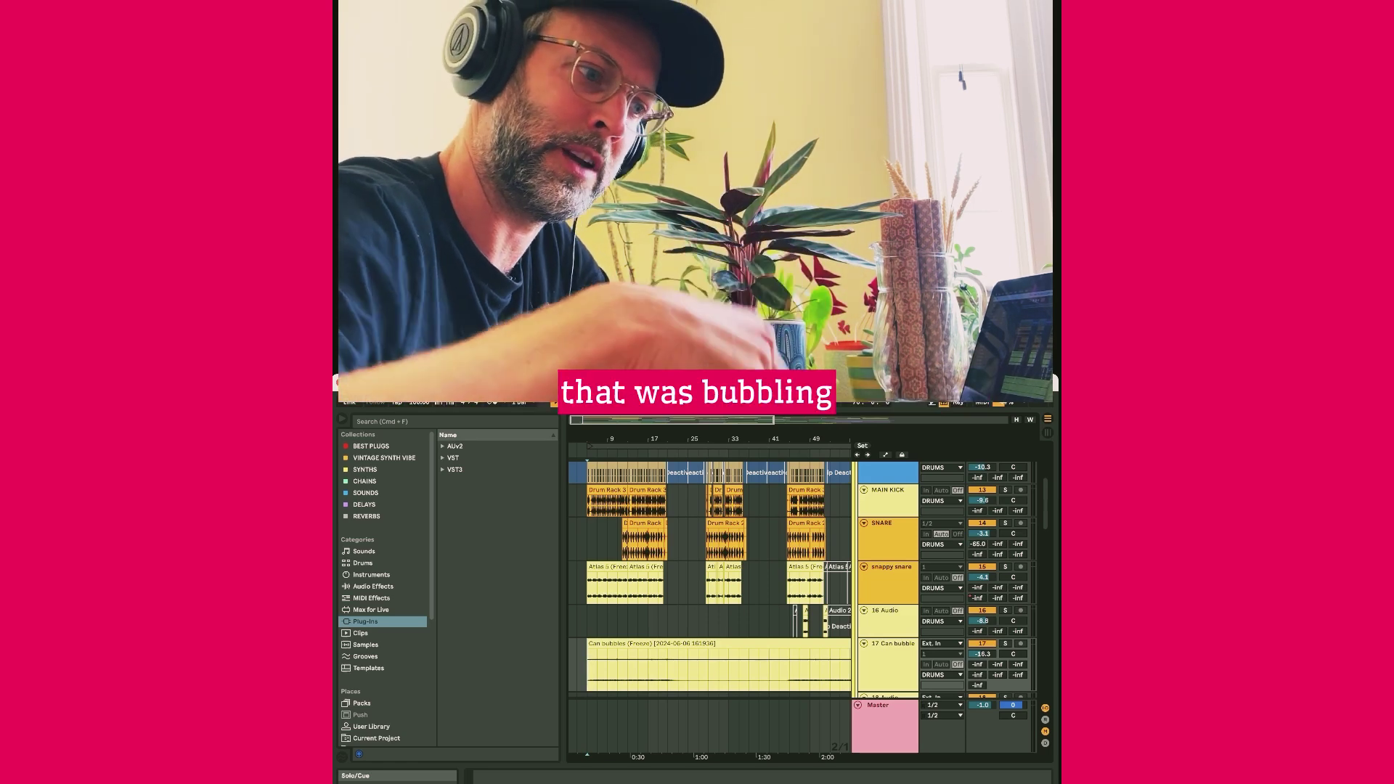
{"action": "scroll", "coordinate": [709, 577], "scroll_direction": "left", "scroll_amount": 1}
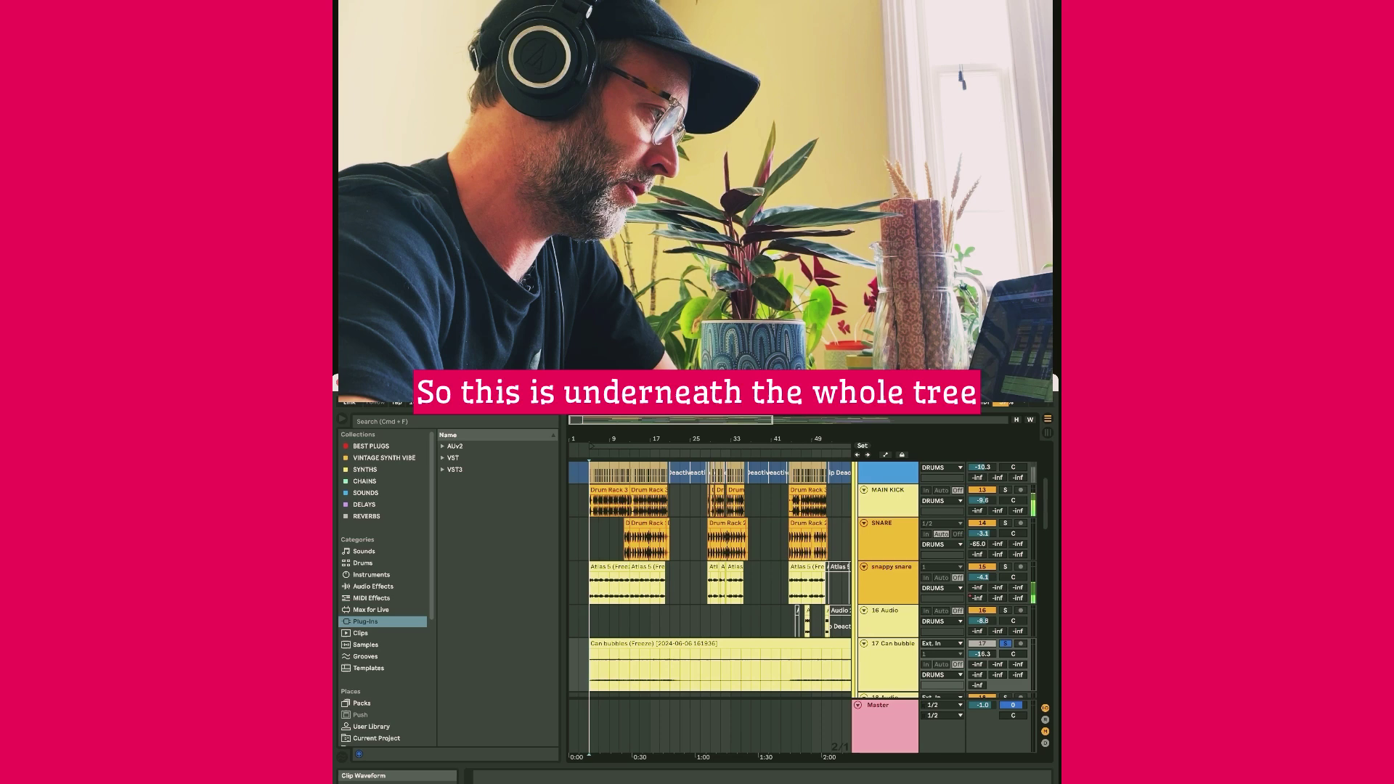
{"action": "scroll", "coordinate": [943, 490], "scroll_direction": "up", "scroll_amount": 1}
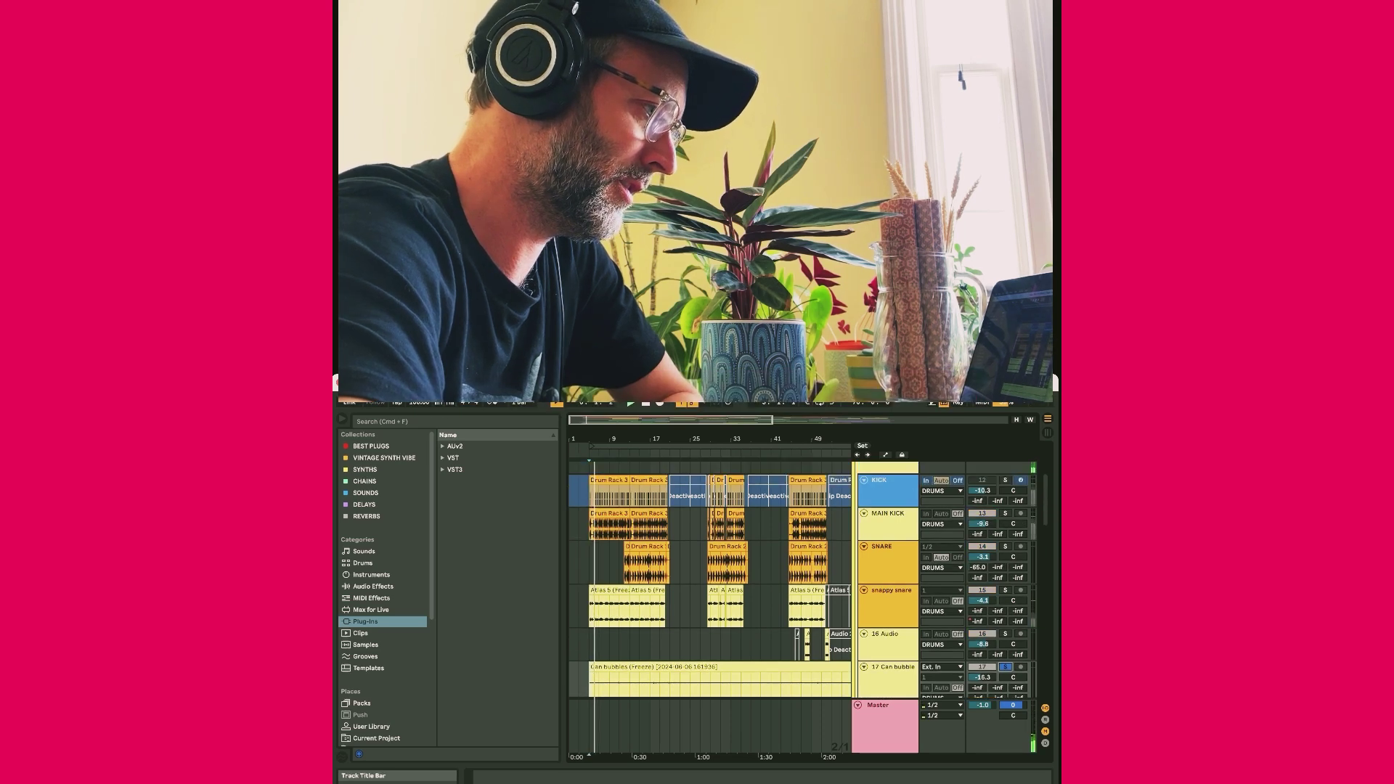
{"action": "scroll", "coordinate": [887, 545], "scroll_direction": "down", "scroll_amount": 1}
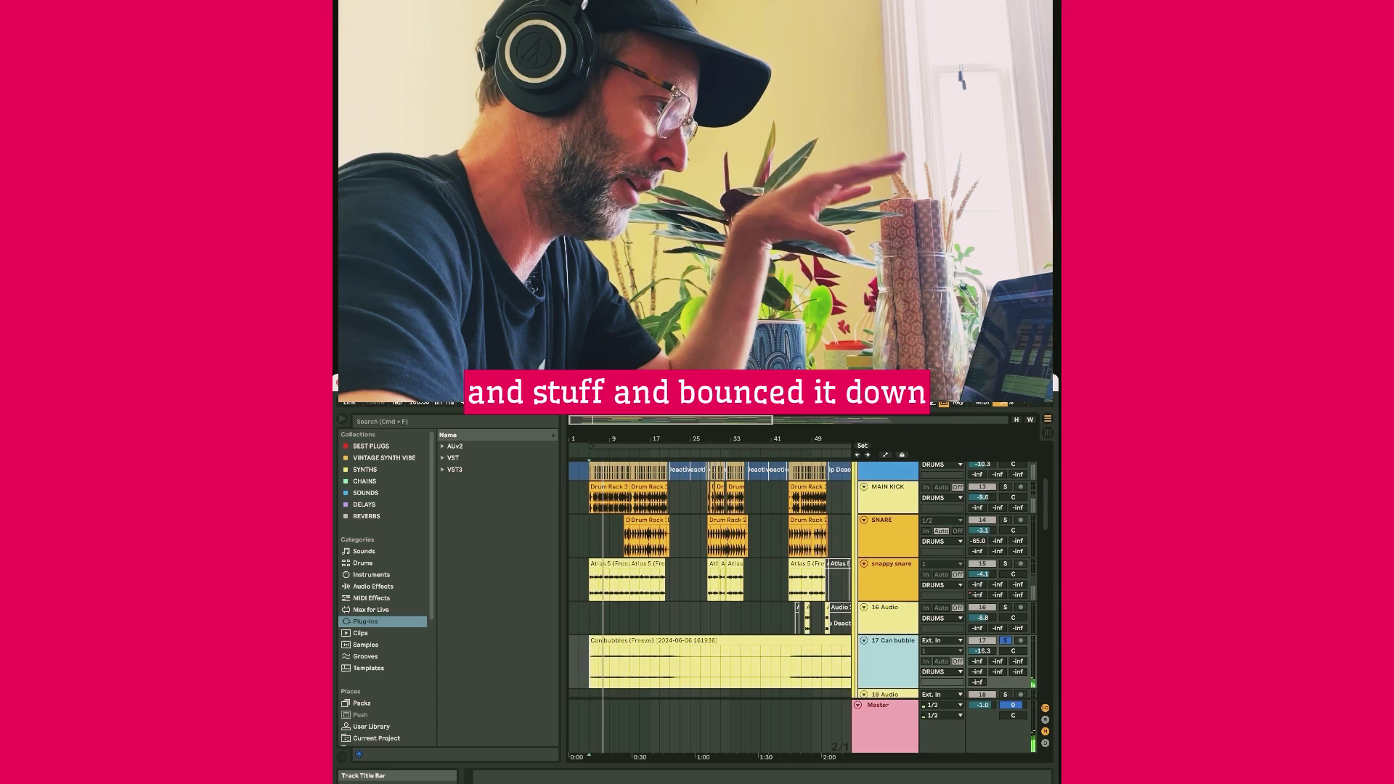
{"action": "scroll", "coordinate": [708, 577], "scroll_direction": "up", "scroll_amount": 6}
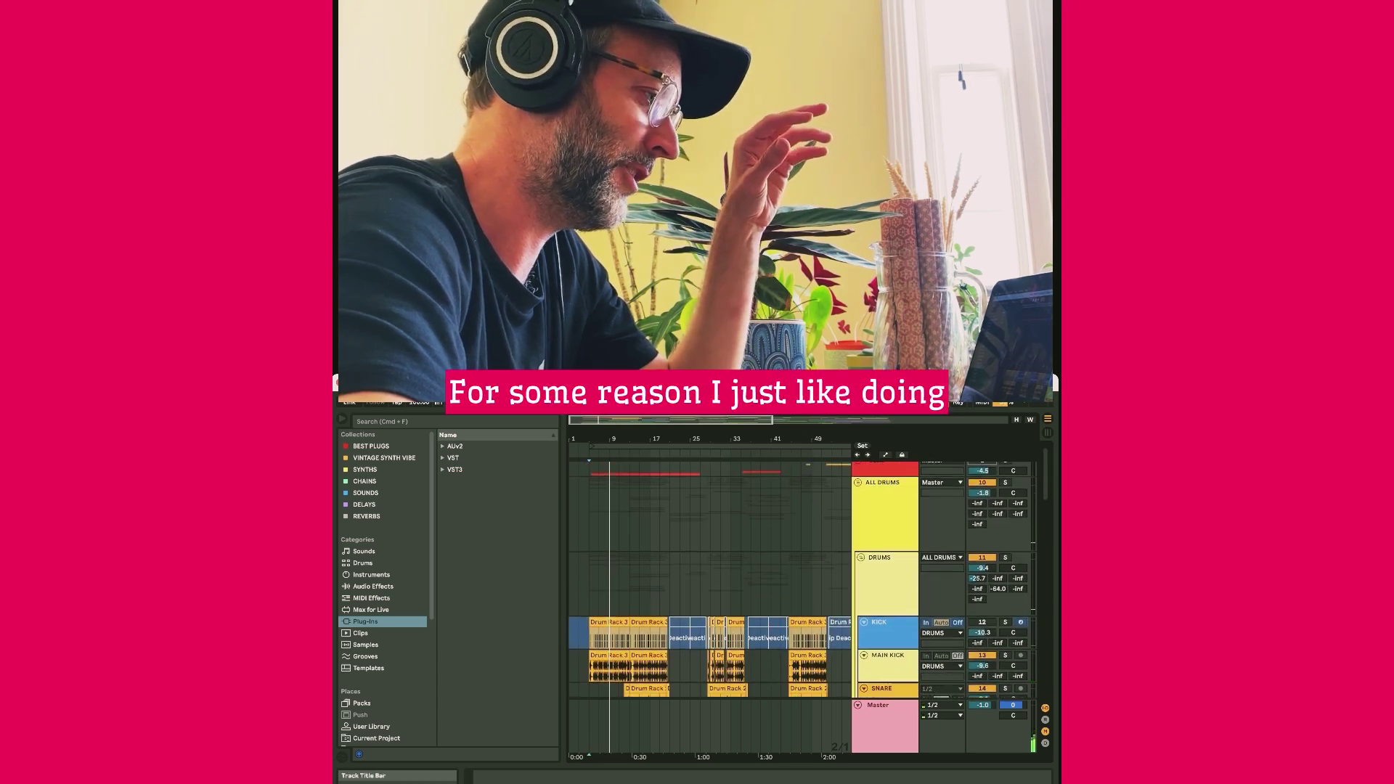
{"action": "scroll", "coordinate": [707, 578], "scroll_direction": "down", "scroll_amount": 3}
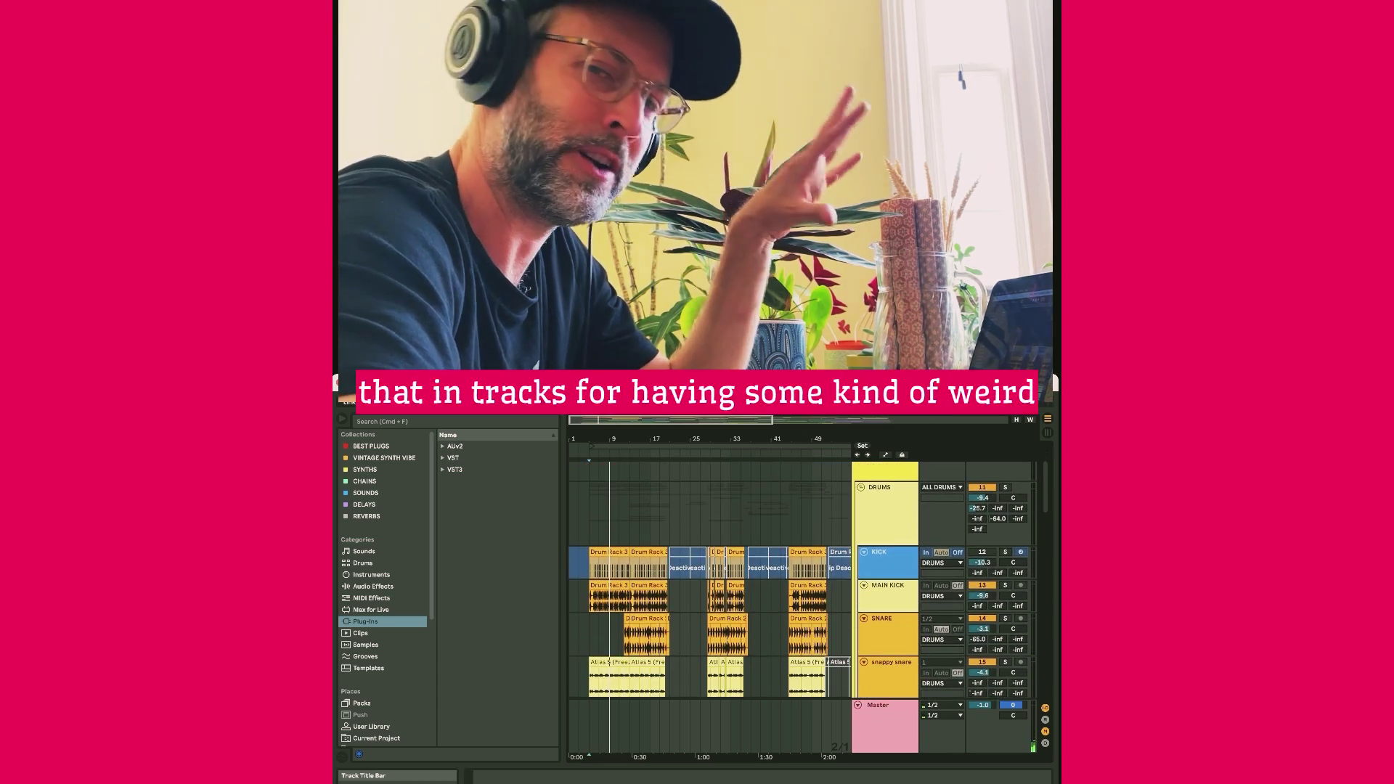
{"action": "scroll", "coordinate": [708, 577], "scroll_direction": "down", "scroll_amount": 2}
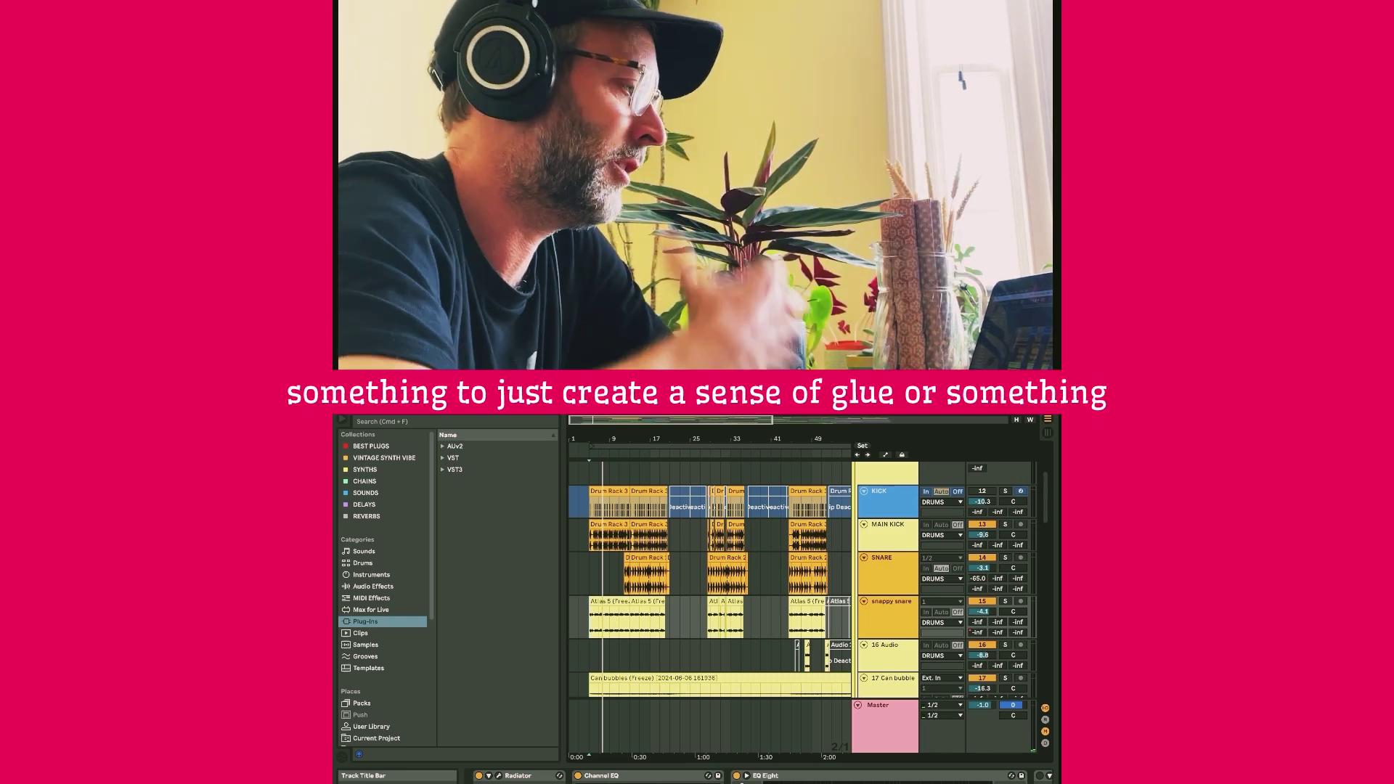
{"action": "scroll", "coordinate": [708, 589], "scroll_direction": "up", "scroll_amount": 4}
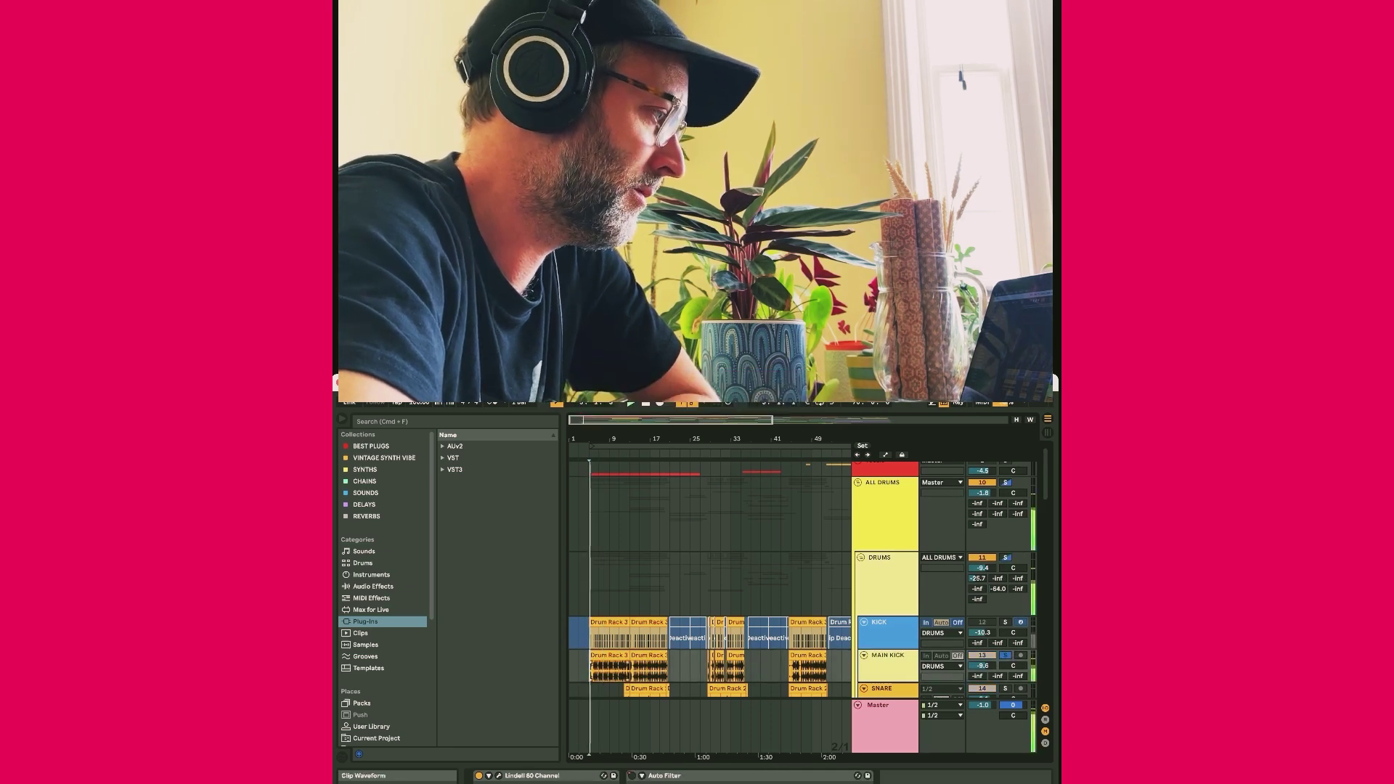
{"action": "scroll", "coordinate": [709, 610], "scroll_direction": "down", "scroll_amount": 1}
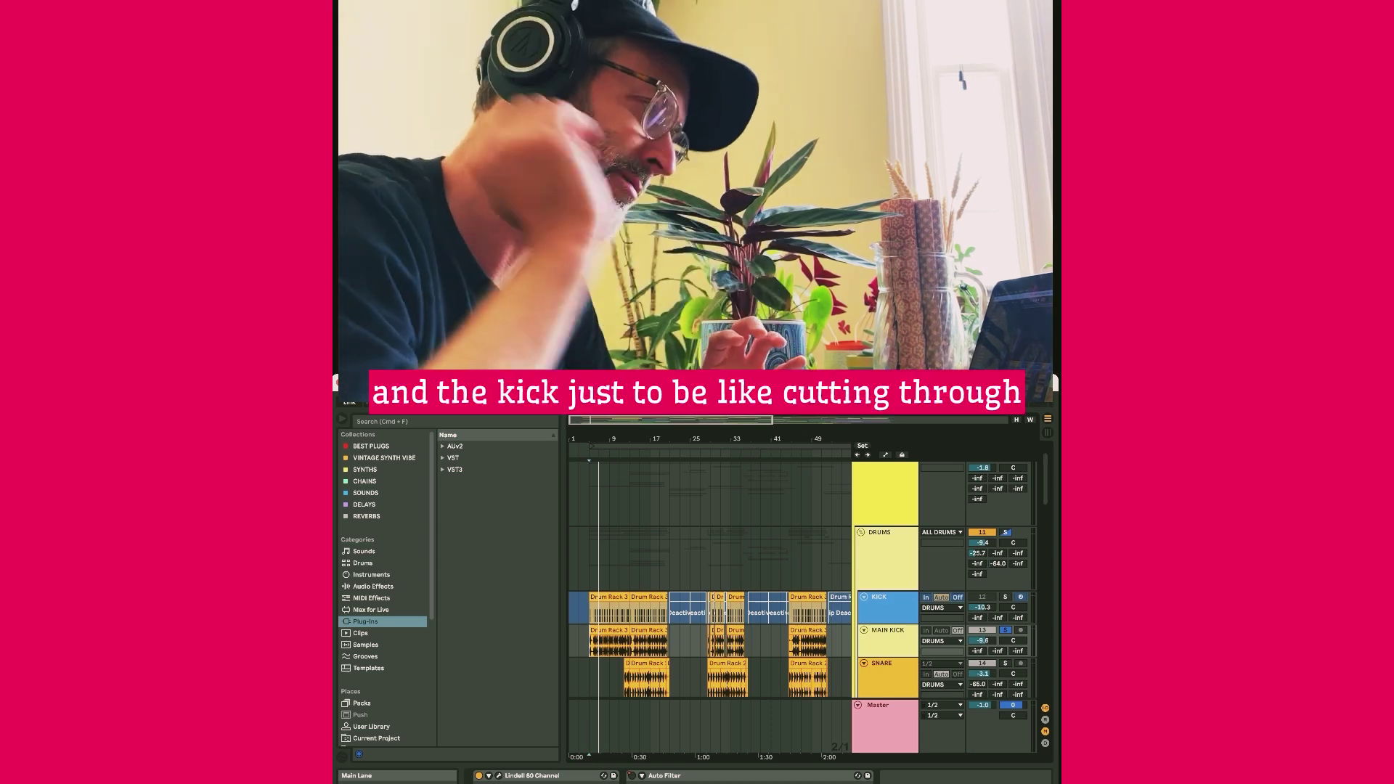
- Restart arrangement playback from the start marker
{"action": "key", "text": "space"}
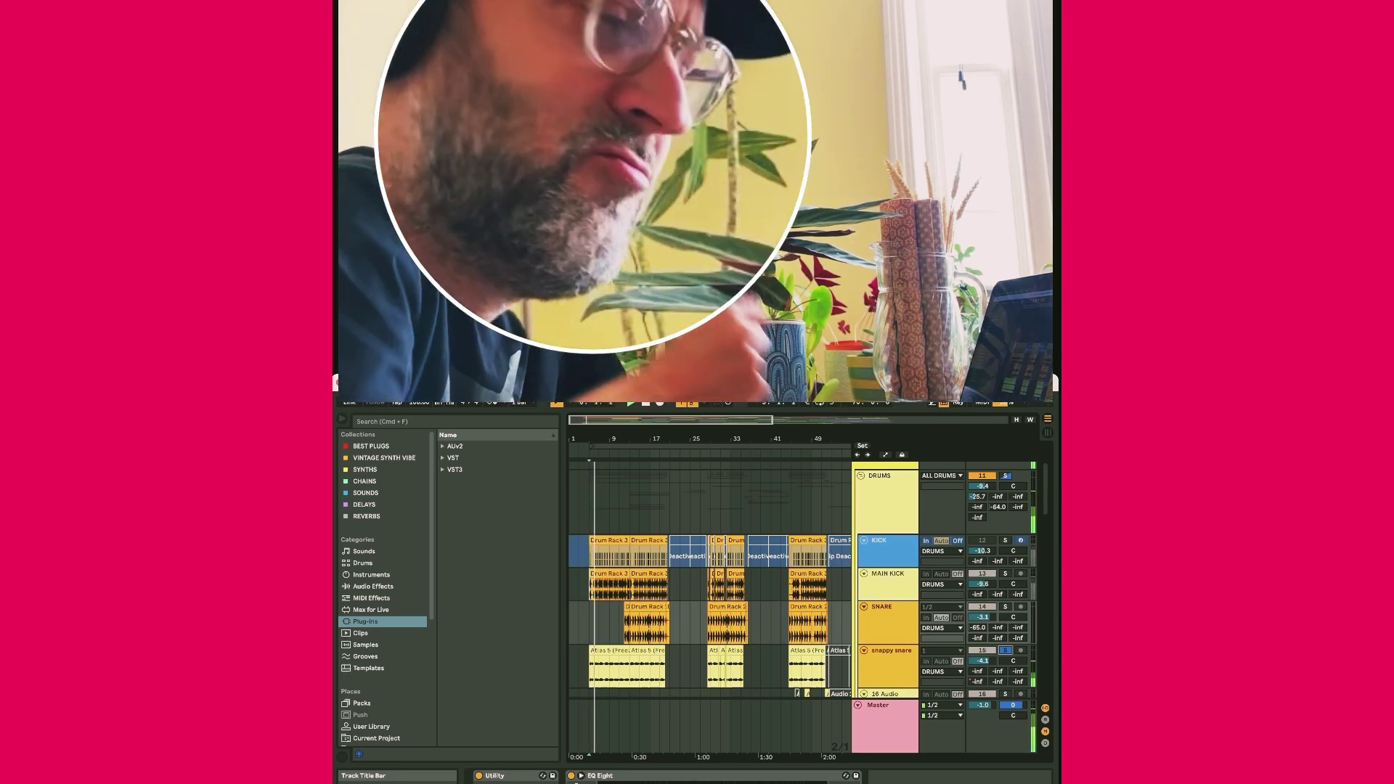
{"action": "left_click", "coordinate": [888, 665]}
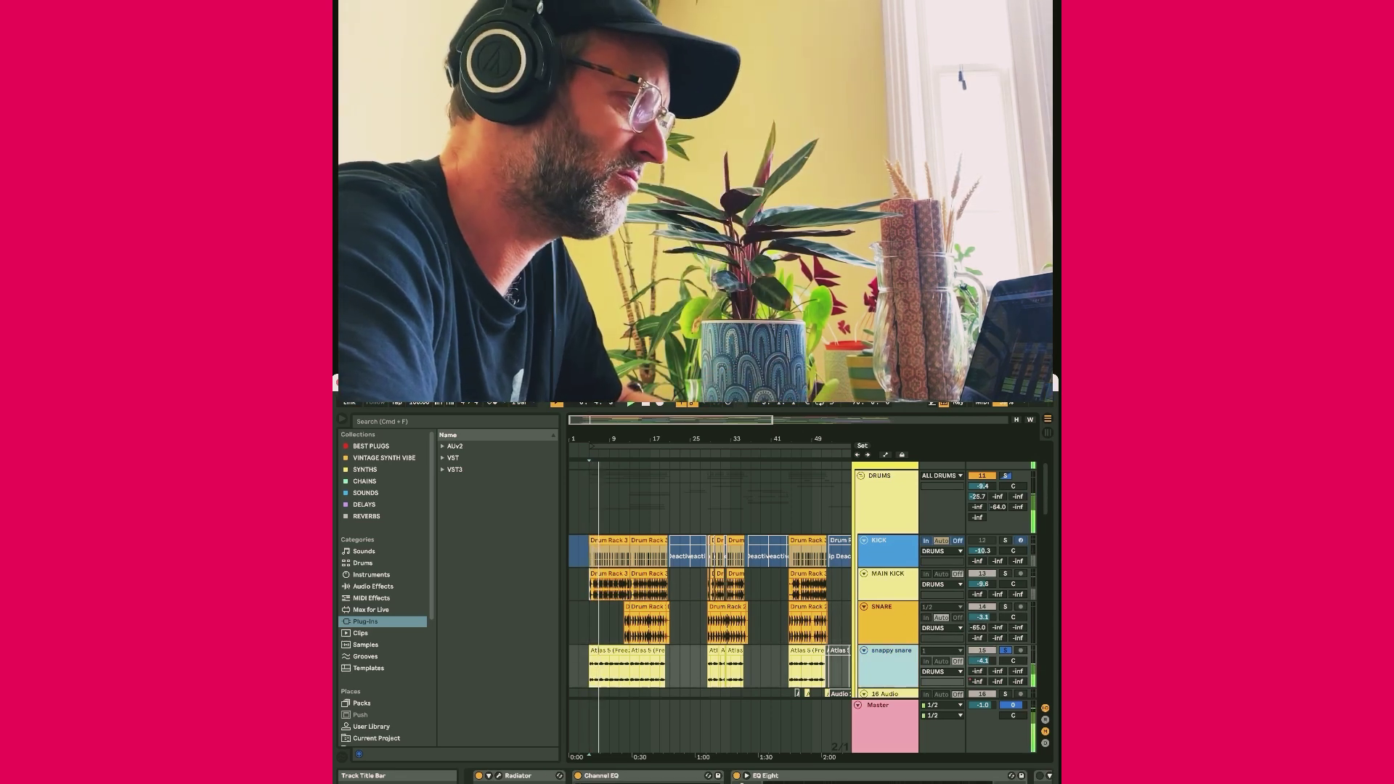
{"action": "scroll", "coordinate": [708, 599], "scroll_direction": "down", "scroll_amount": 1}
{"action": "scroll", "coordinate": [801, 588], "scroll_direction": "up", "scroll_amount": 1}
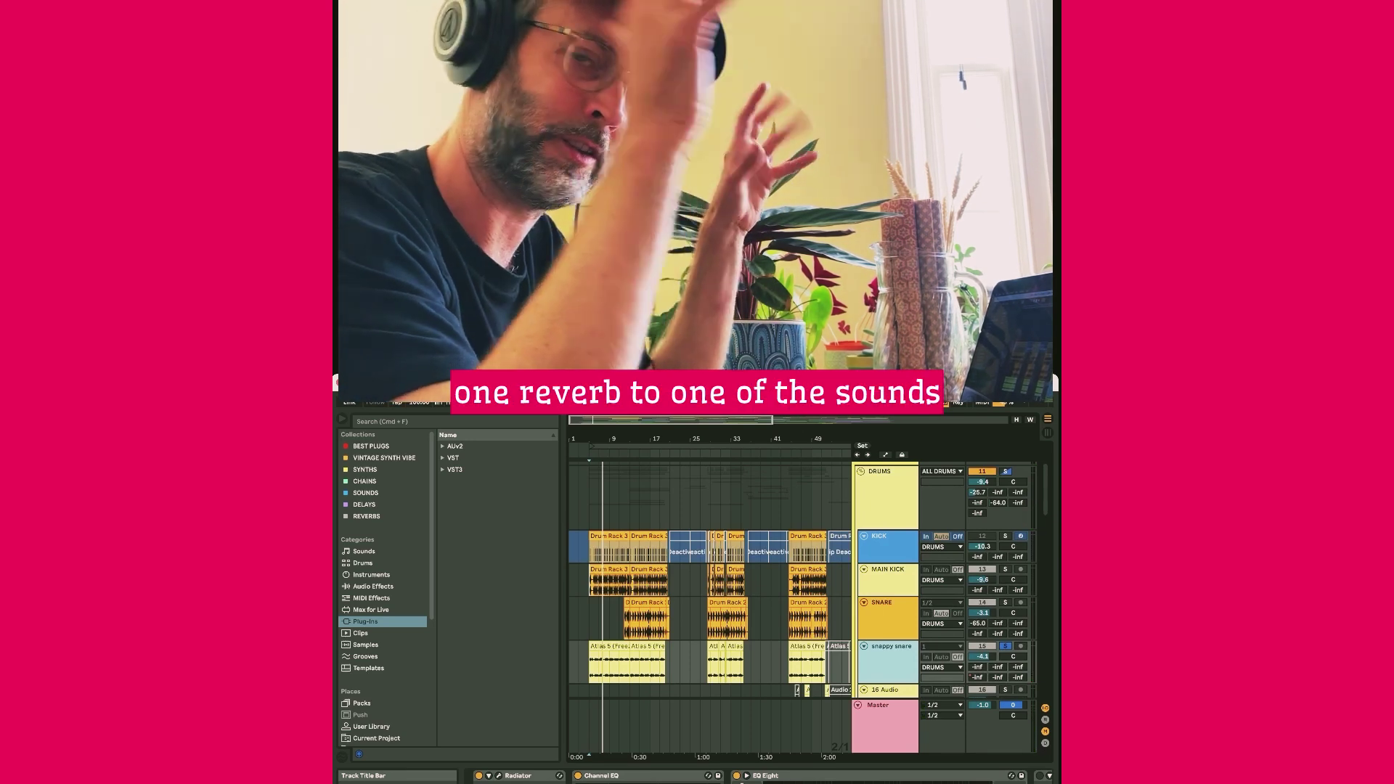
{"action": "scroll", "coordinate": [800, 589], "scroll_direction": "up", "scroll_amount": 3}
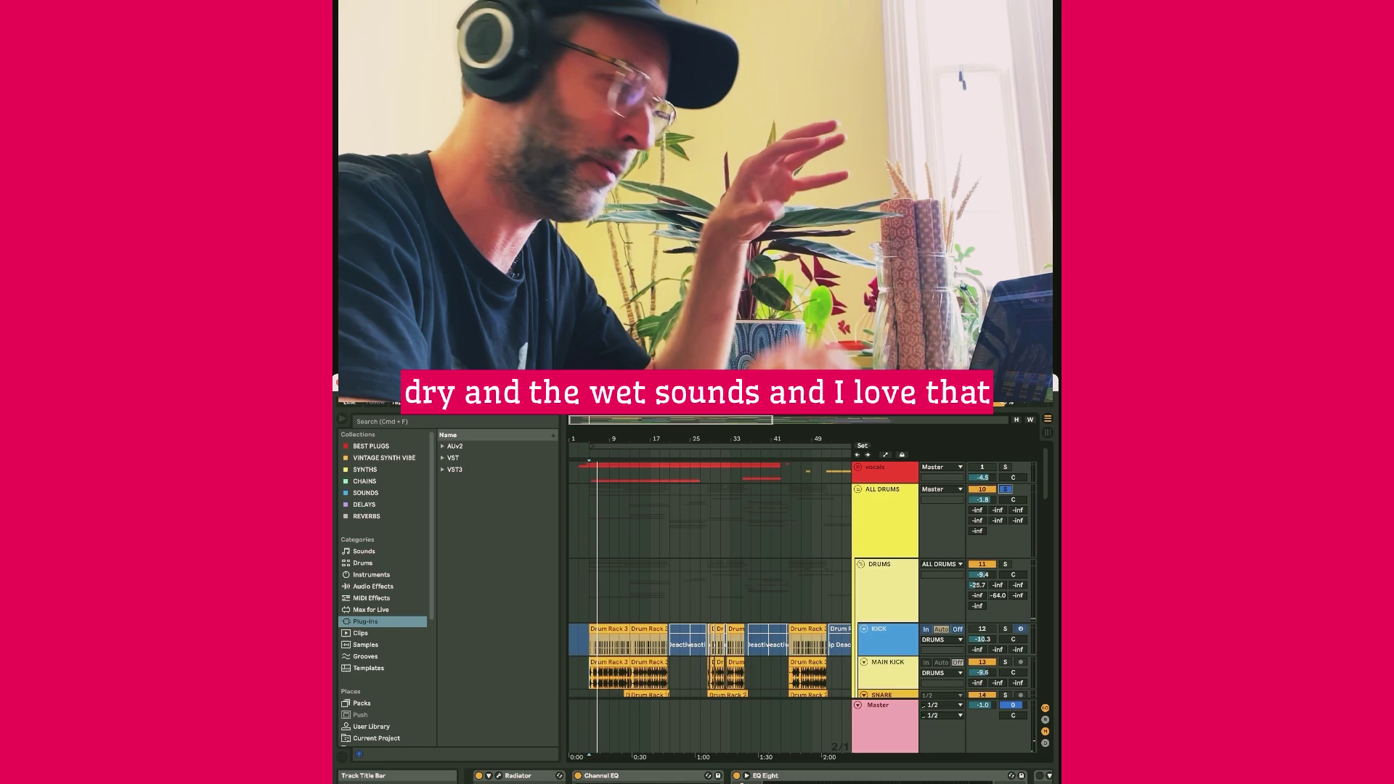
{"action": "scroll", "coordinate": [800, 578], "scroll_direction": "down", "scroll_amount": 3}
{"action": "scroll", "coordinate": [800, 577], "scroll_direction": "down", "scroll_amount": 2}
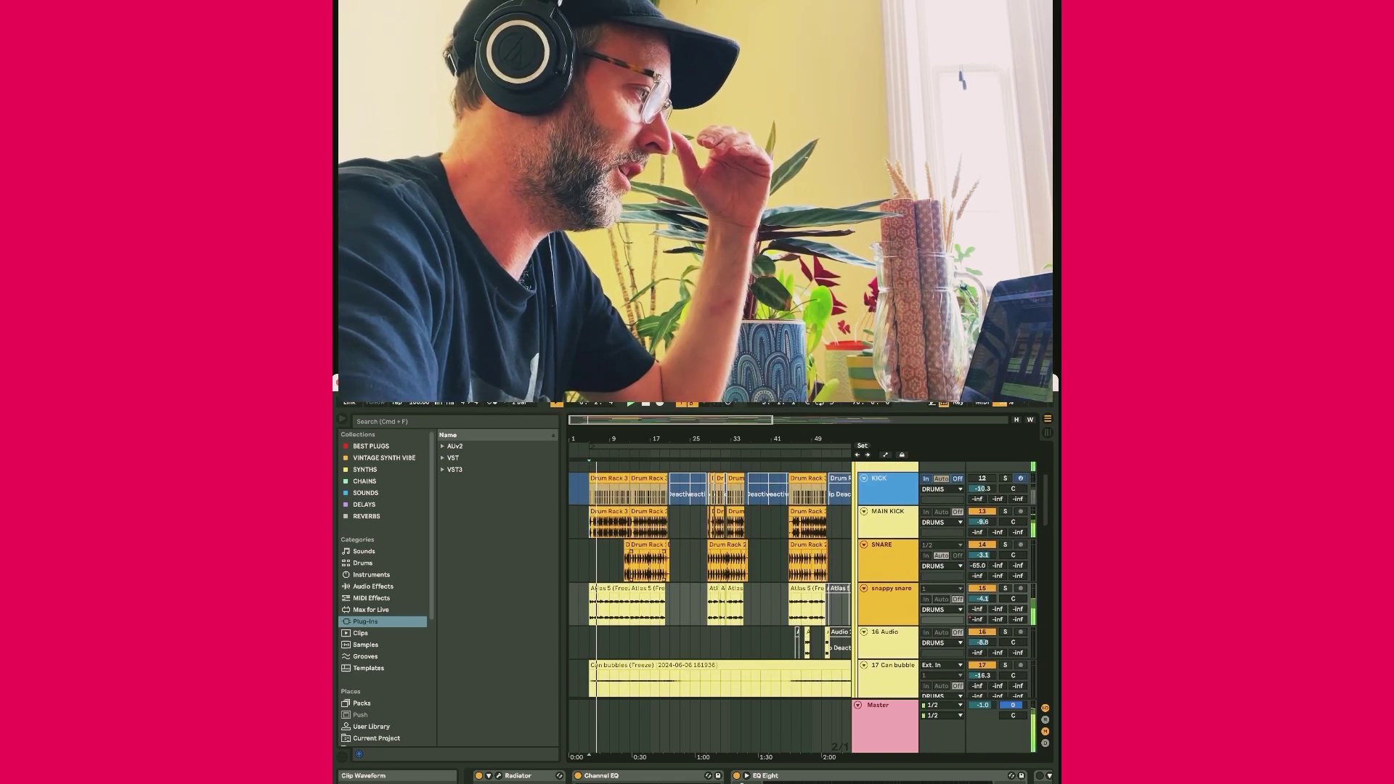
- Set playback near 0:30, reselect the KICK track, and solo the snappy snare
{"action": "left_click", "coordinate": [630, 561]}
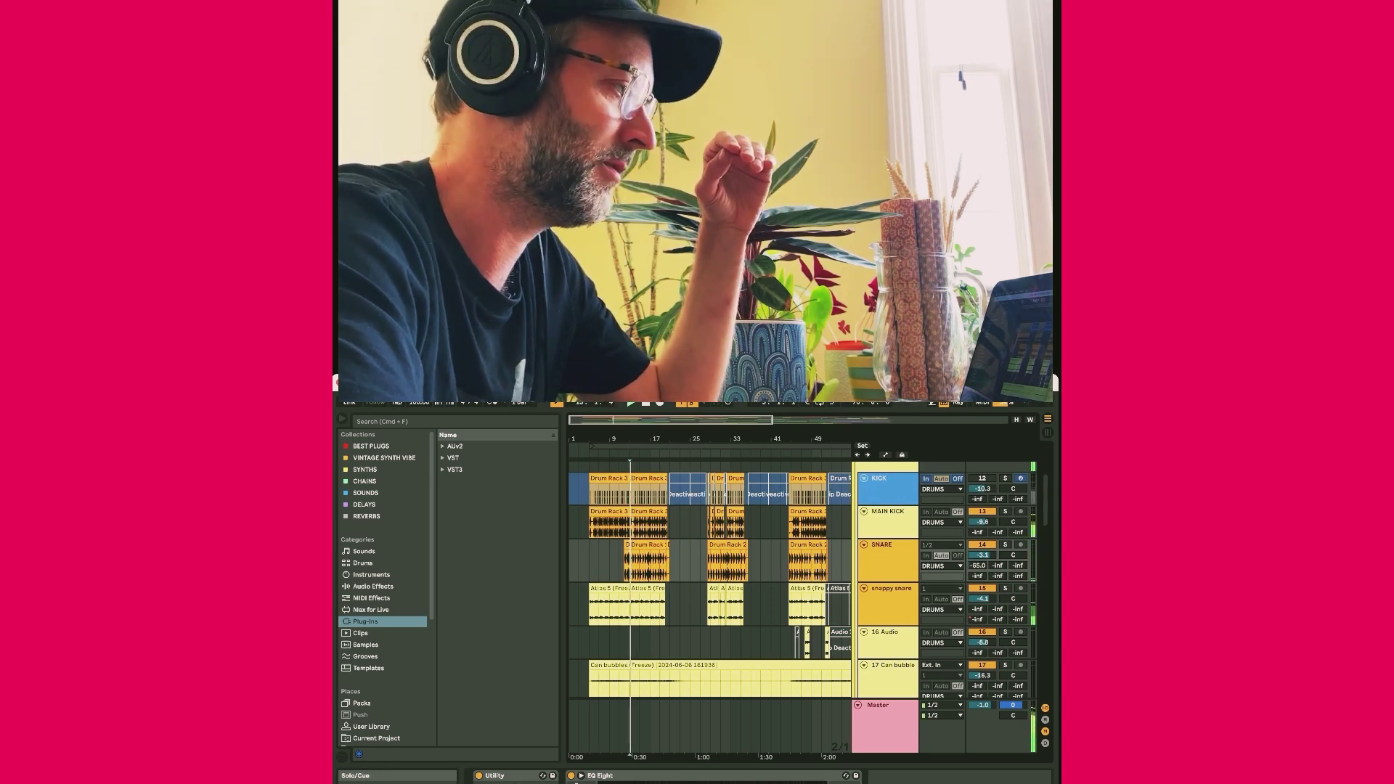
{"action": "scroll", "coordinate": [801, 578], "scroll_direction": "down", "scroll_amount": 1}
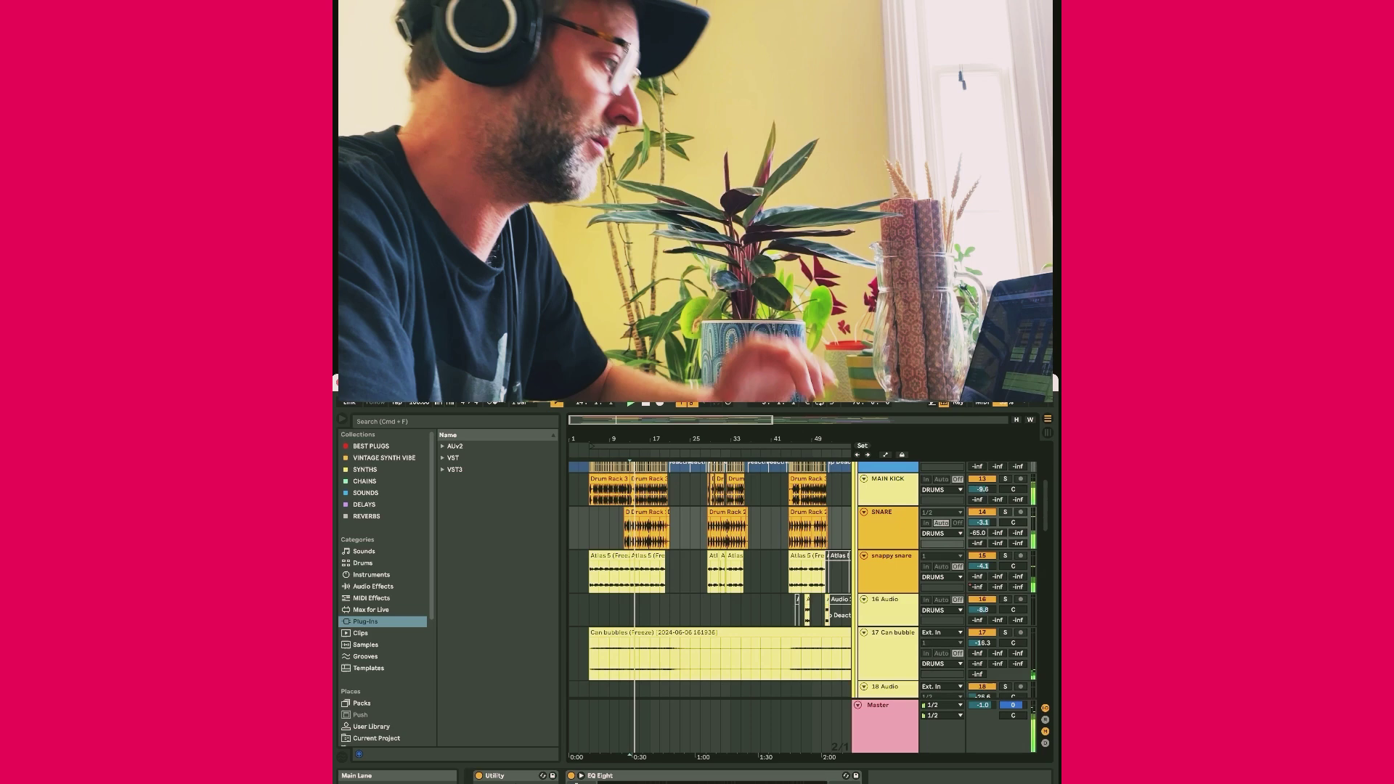
{"action": "scroll", "coordinate": [709, 577], "scroll_direction": "up", "scroll_amount": 1}
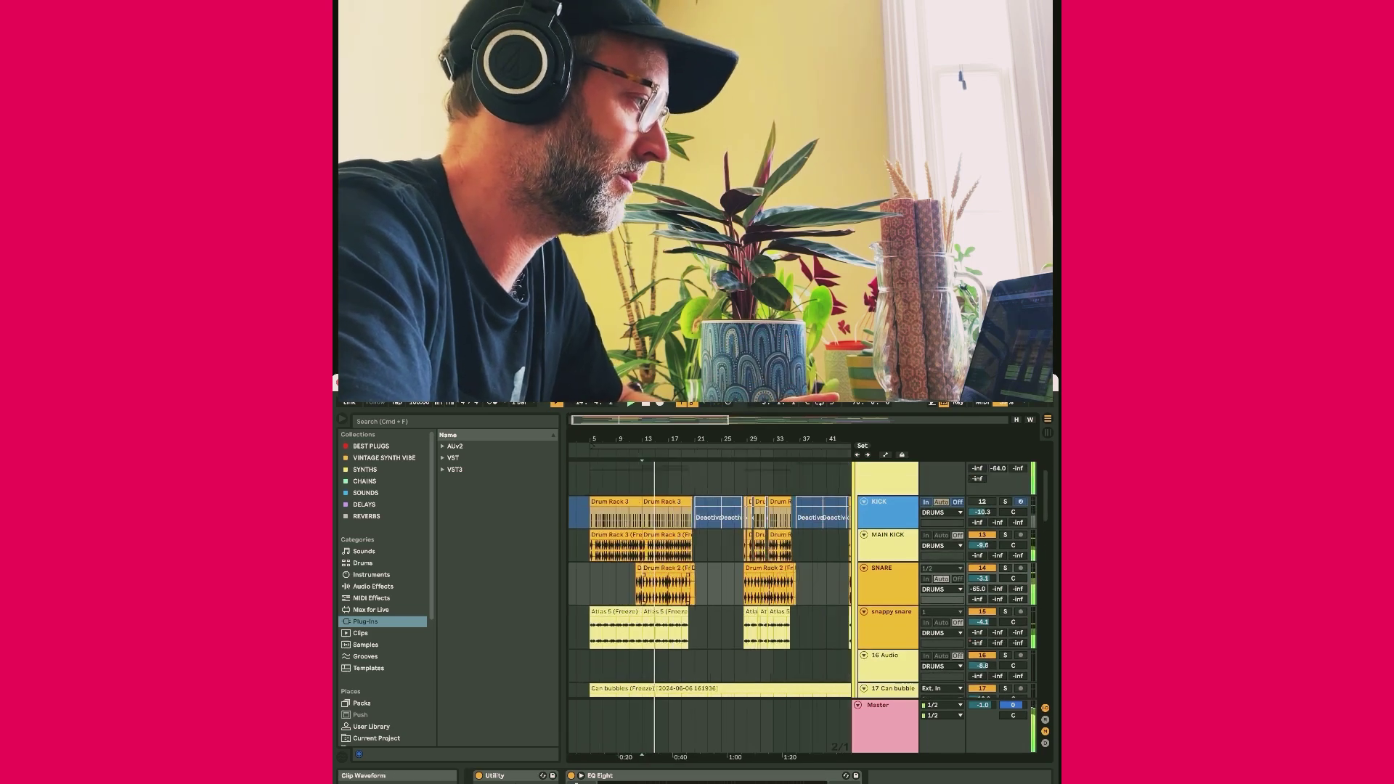
{"action": "scroll", "coordinate": [708, 578], "scroll_direction": "up", "scroll_amount": 2}
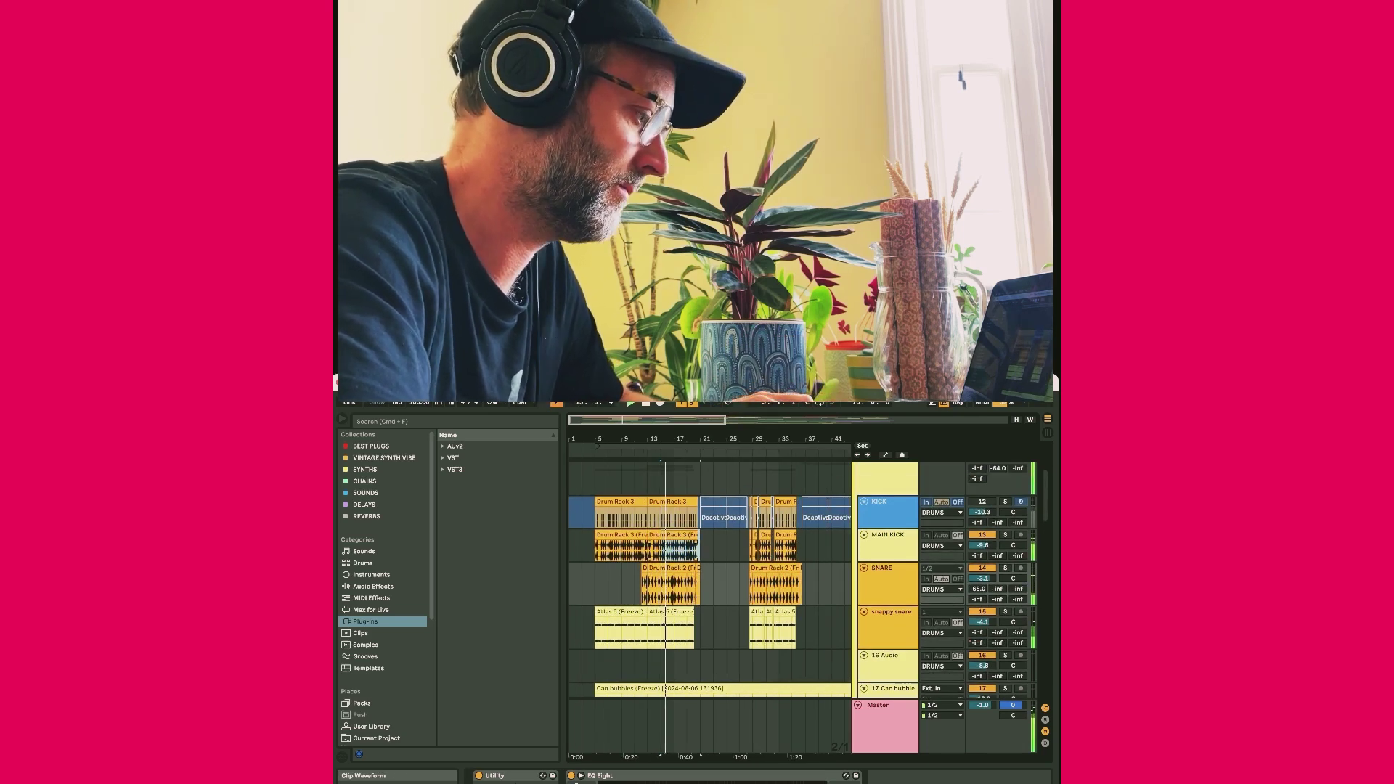
{"action": "left_click", "coordinate": [697, 566]}
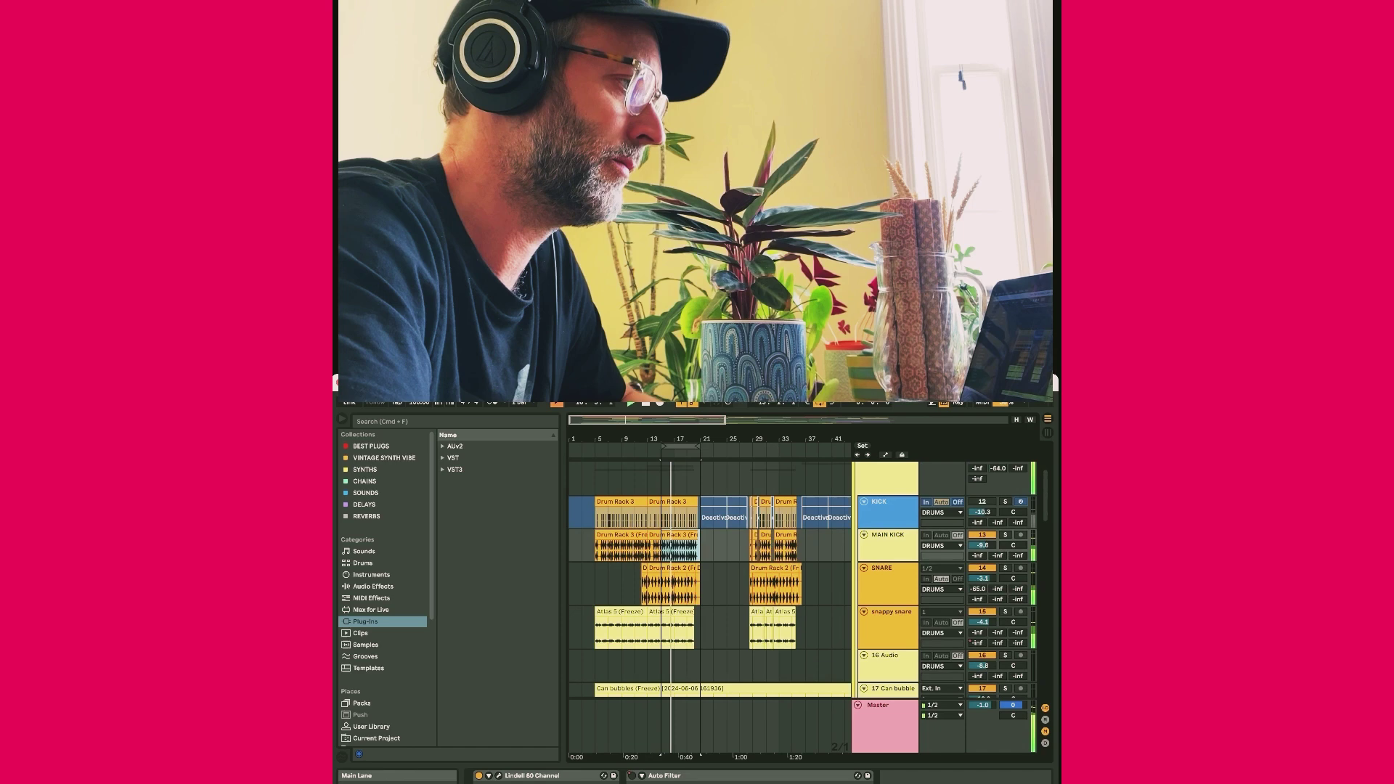
{"action": "scroll", "coordinate": [708, 577], "scroll_direction": "down", "scroll_amount": 5}
{"action": "scroll", "coordinate": [708, 578], "scroll_direction": "up", "scroll_amount": 3}
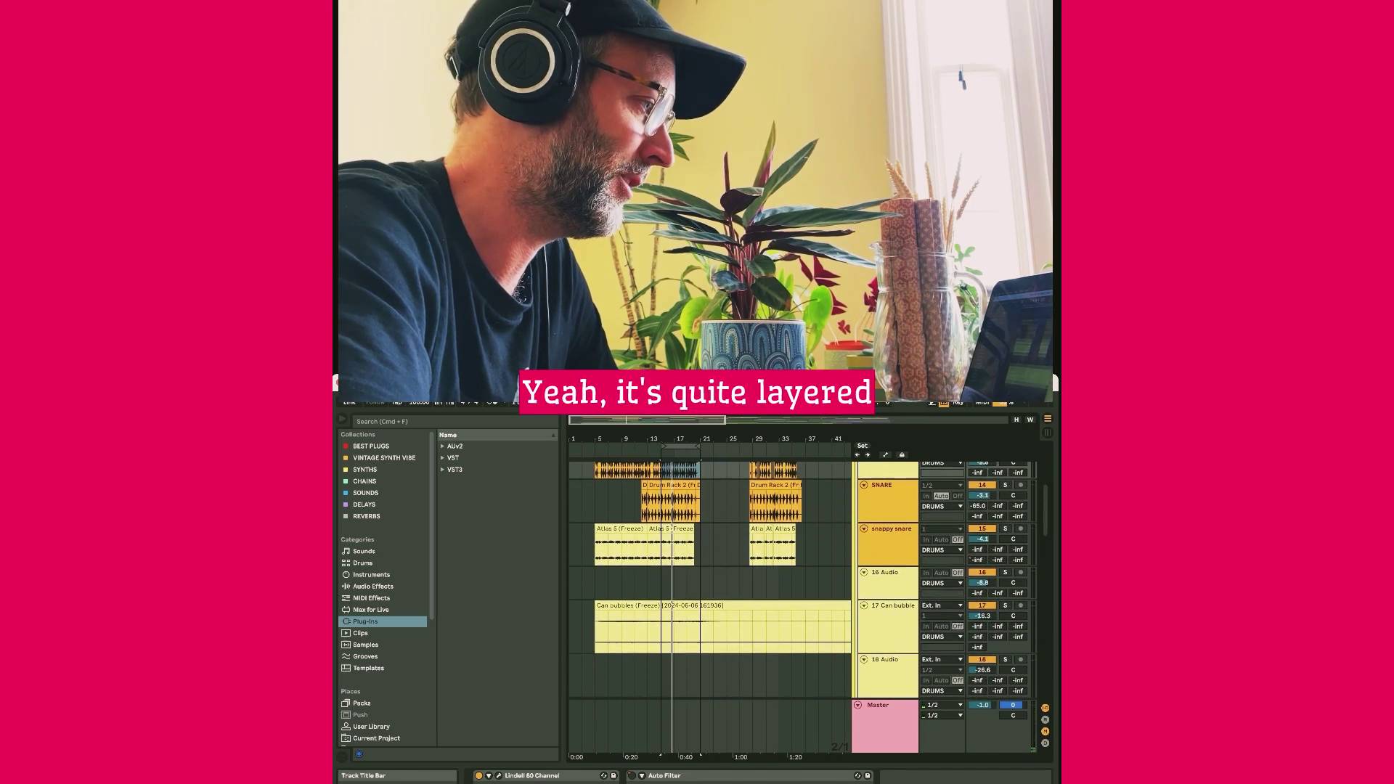
{"action": "scroll", "coordinate": [708, 578], "scroll_direction": "down", "scroll_amount": 1}
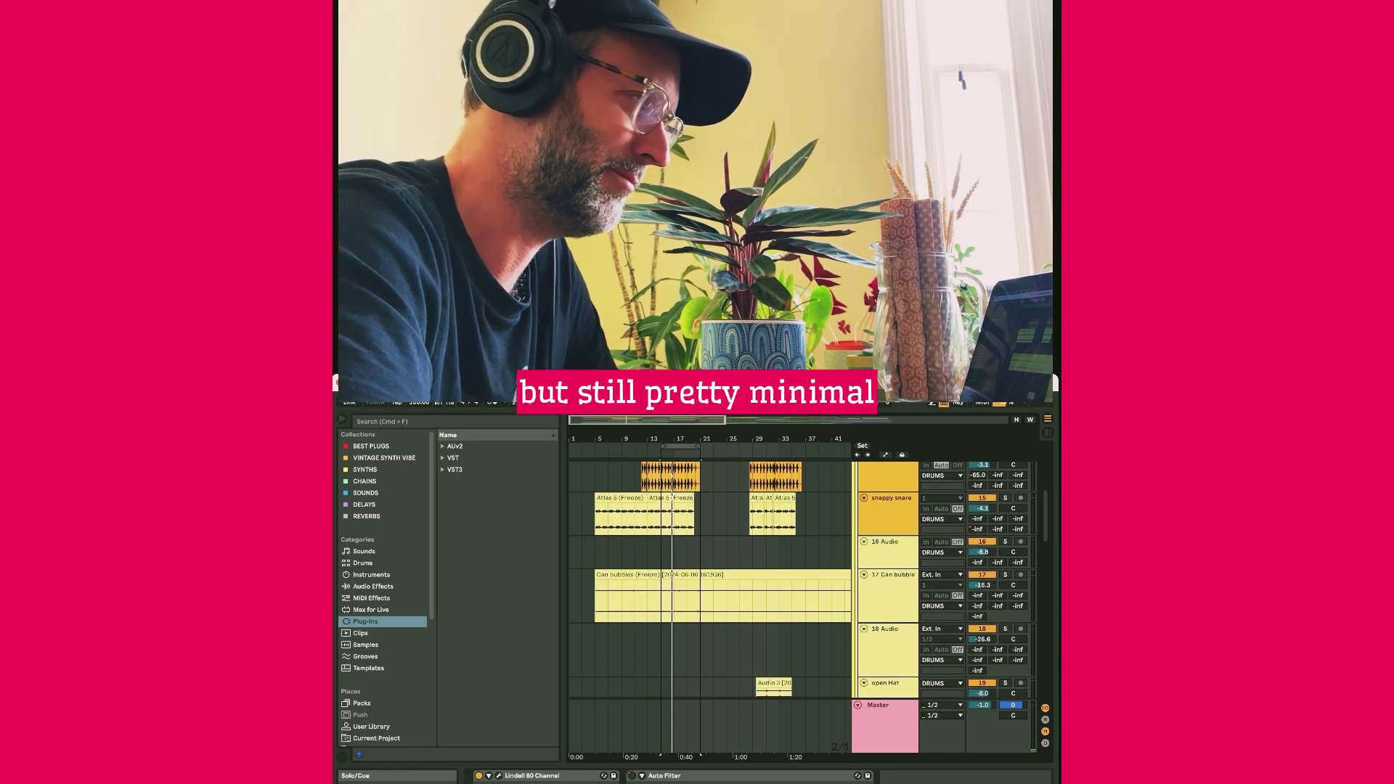
{"action": "left_click", "coordinate": [1005, 497]}
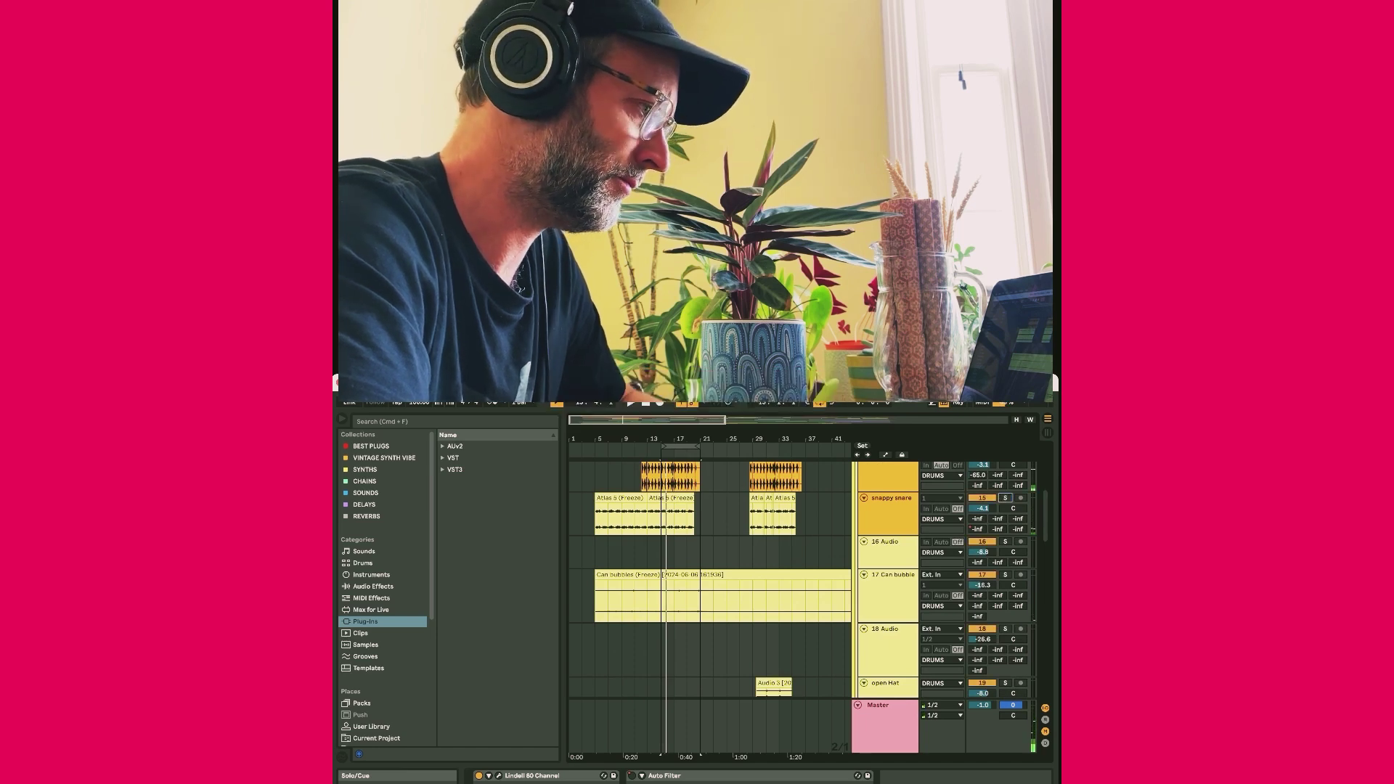
{"action": "scroll", "coordinate": [707, 578], "scroll_direction": "down", "scroll_amount": 3}
{"action": "scroll", "coordinate": [708, 578], "scroll_direction": "down", "scroll_amount": 3}
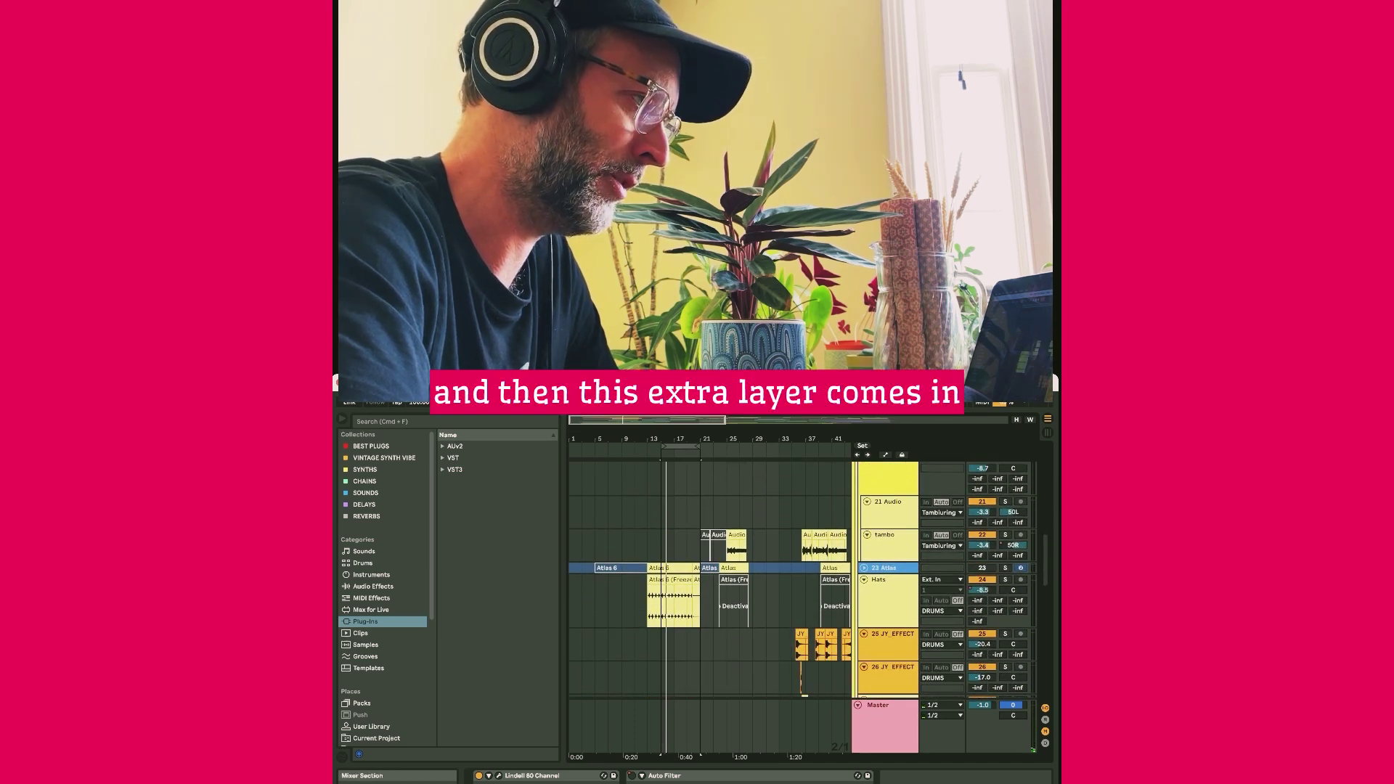
- Solo then unsolo the Hats track, and solo the SNARE track instead
{"action": "left_click", "coordinate": [1005, 579]}
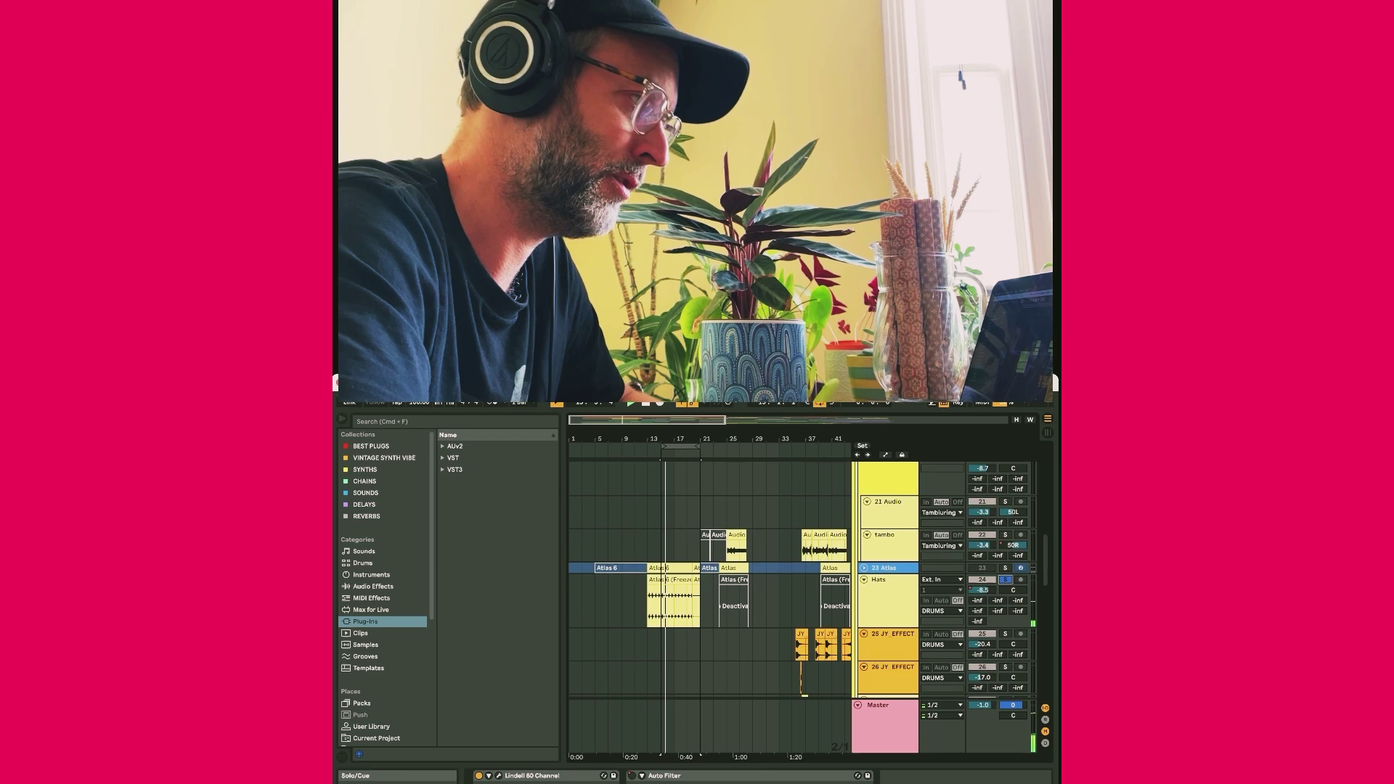
{"action": "left_click", "coordinate": [1006, 579]}
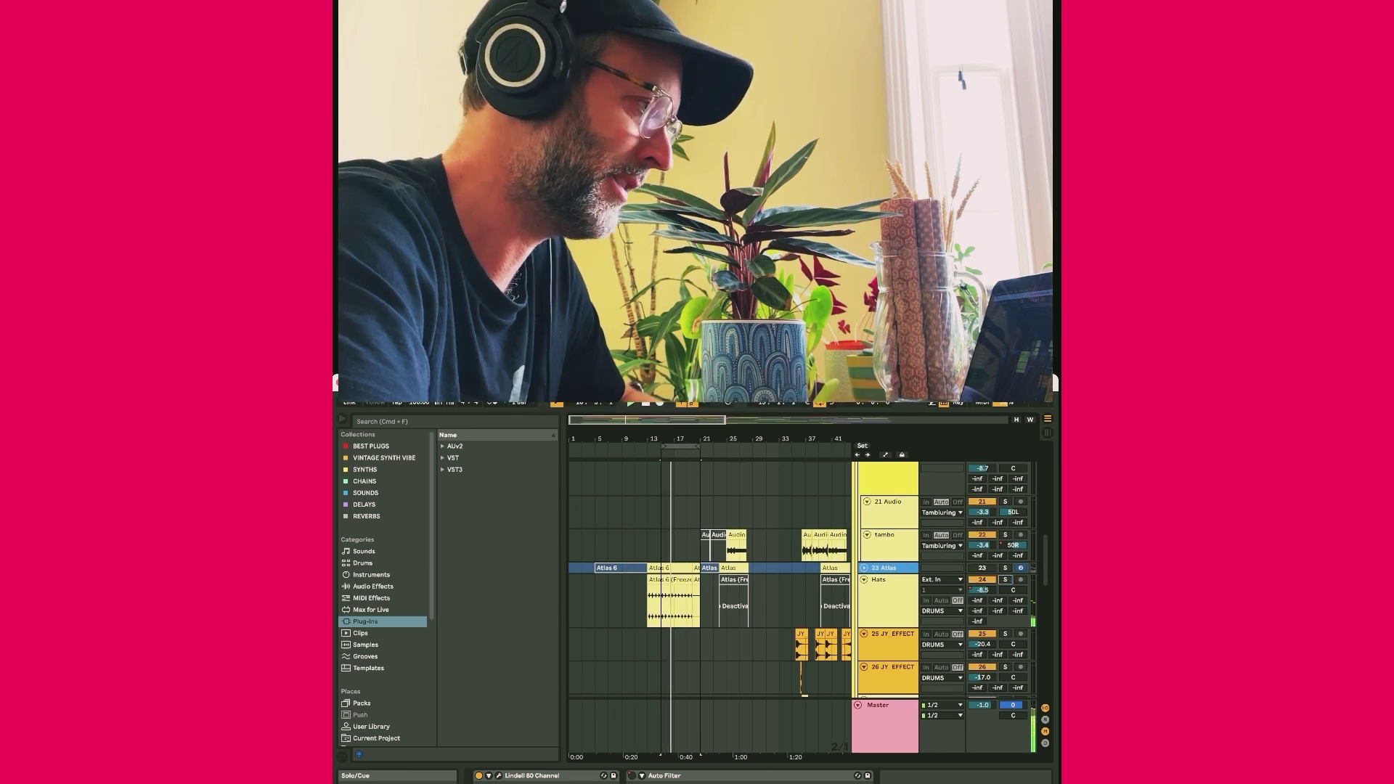
{"action": "scroll", "coordinate": [708, 577], "scroll_direction": "up", "scroll_amount": 2}
{"action": "scroll", "coordinate": [708, 578], "scroll_direction": "up", "scroll_amount": 2}
{"action": "scroll", "coordinate": [708, 578], "scroll_direction": "up", "scroll_amount": 2}
{"action": "scroll", "coordinate": [1005, 578], "scroll_direction": "up", "scroll_amount": 2}
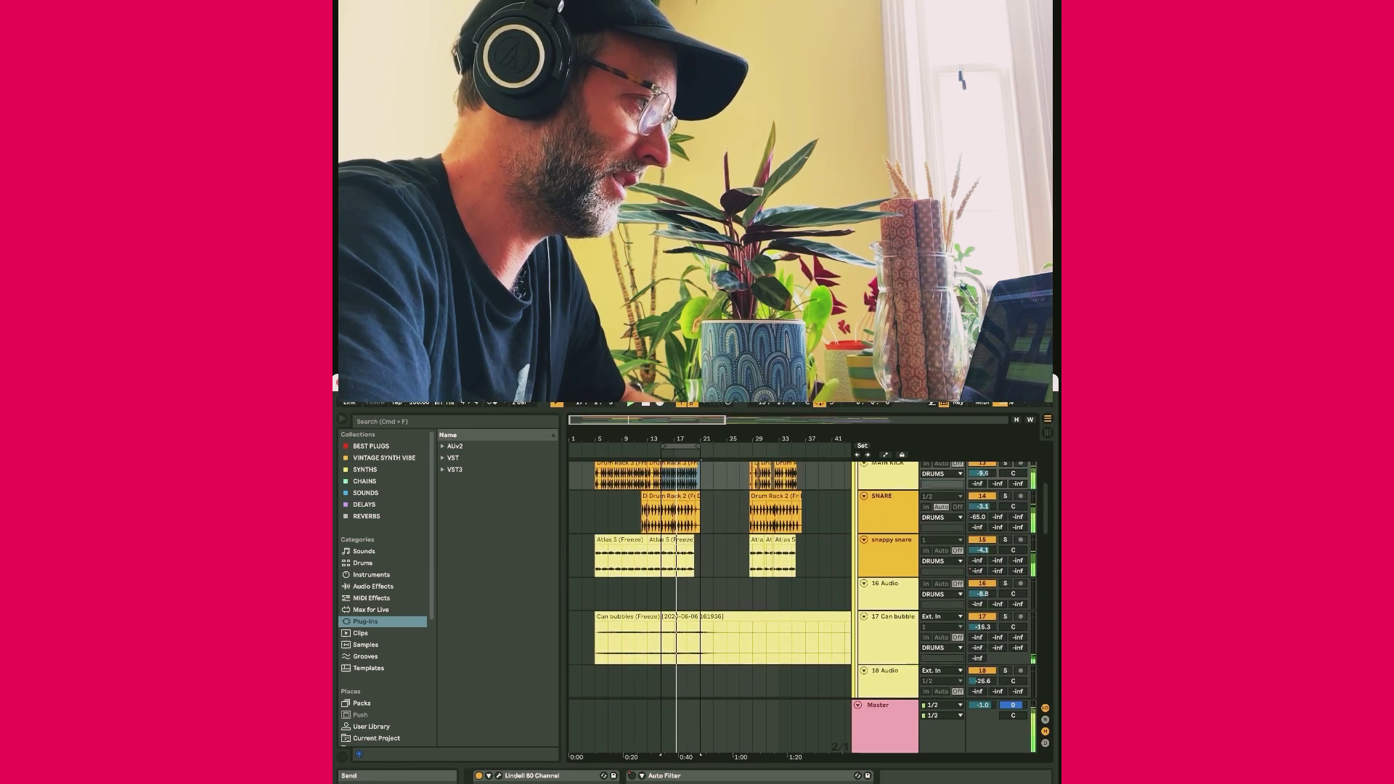
{"action": "scroll", "coordinate": [1005, 578], "scroll_direction": "up", "scroll_amount": 1}
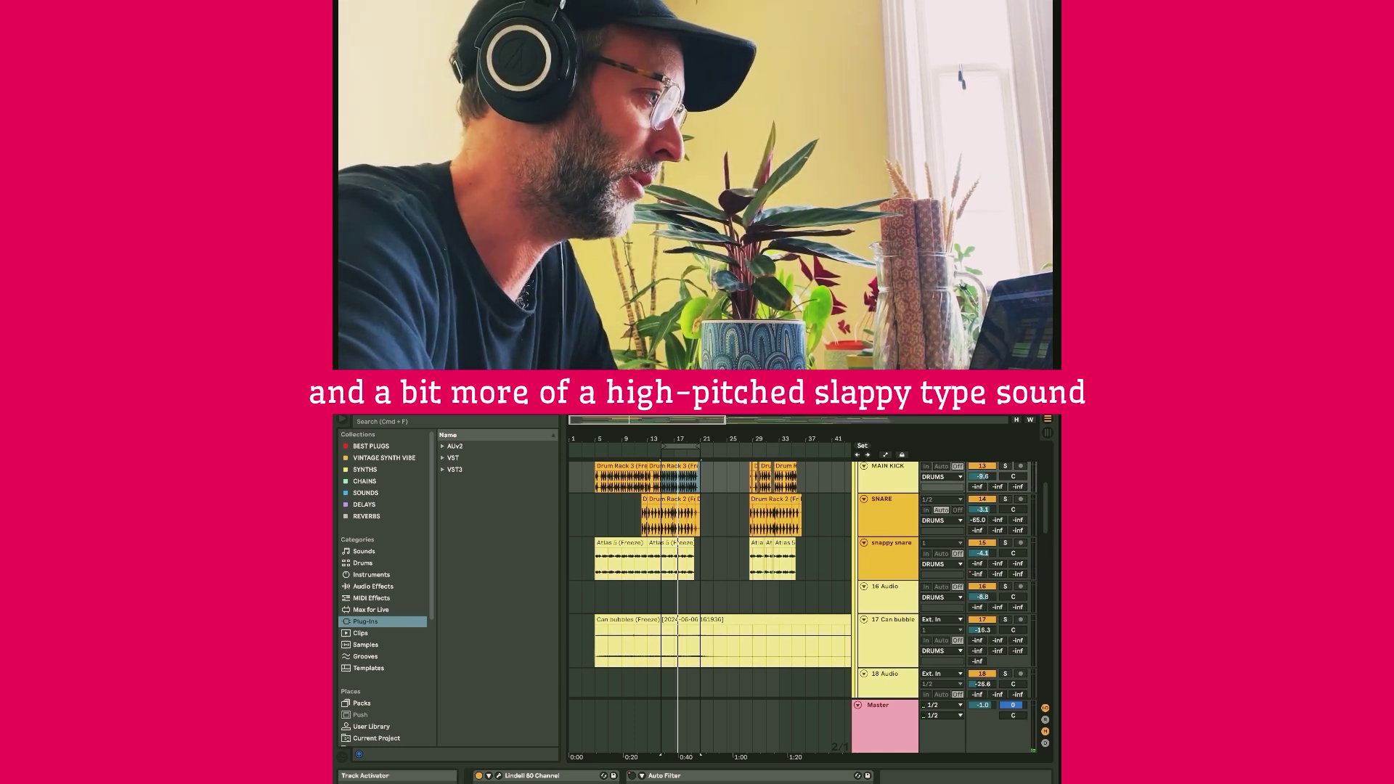
{"action": "left_click", "coordinate": [1006, 498]}
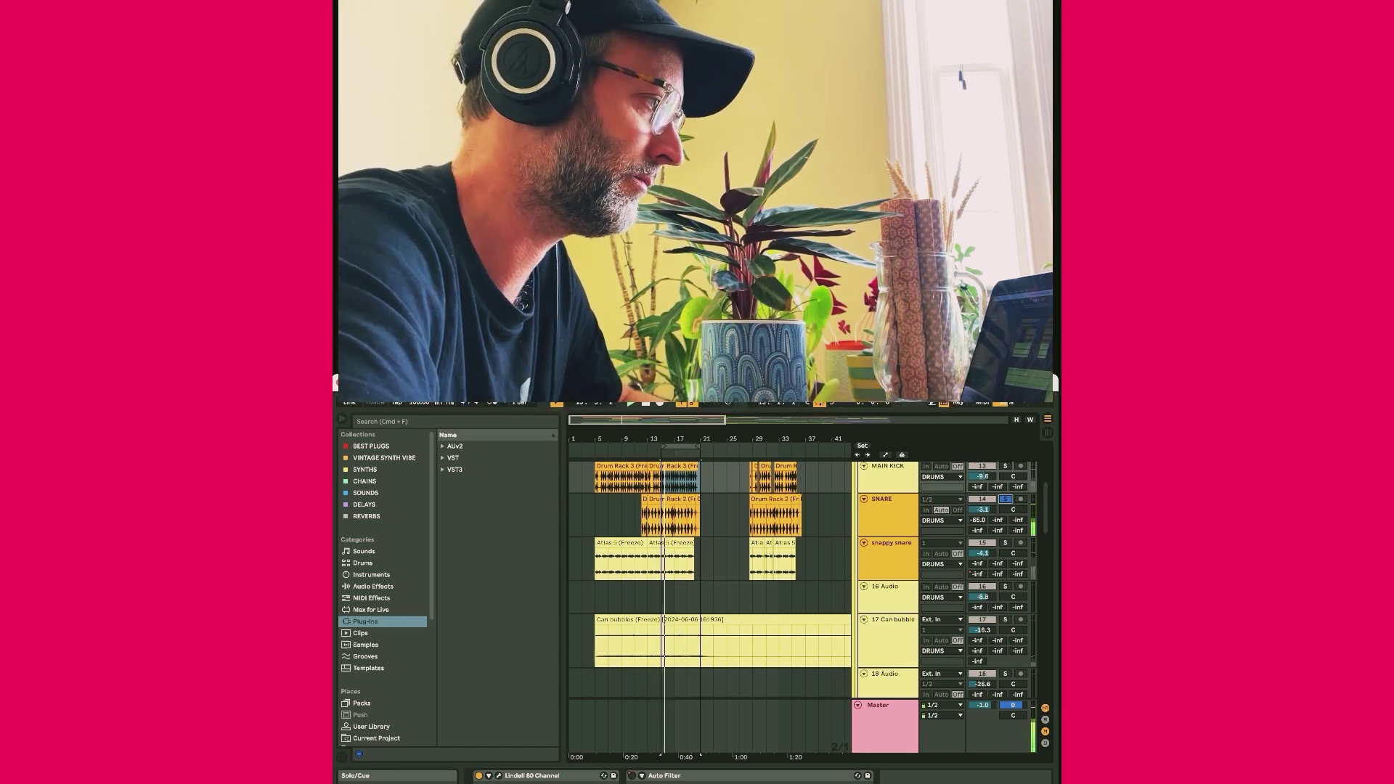
{"action": "scroll", "coordinate": [708, 599], "scroll_direction": "down", "scroll_amount": 1}
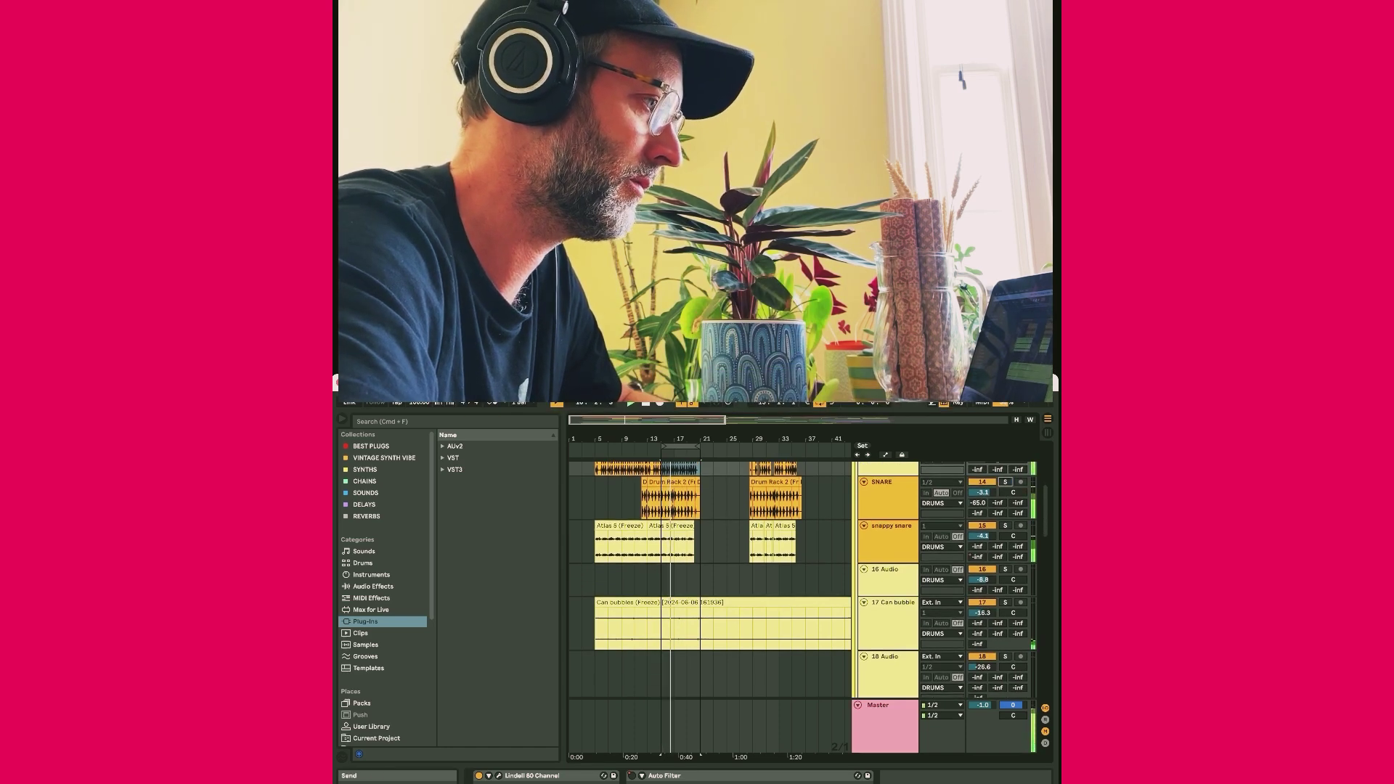
{"action": "scroll", "coordinate": [708, 577], "scroll_direction": "down", "scroll_amount": 3}
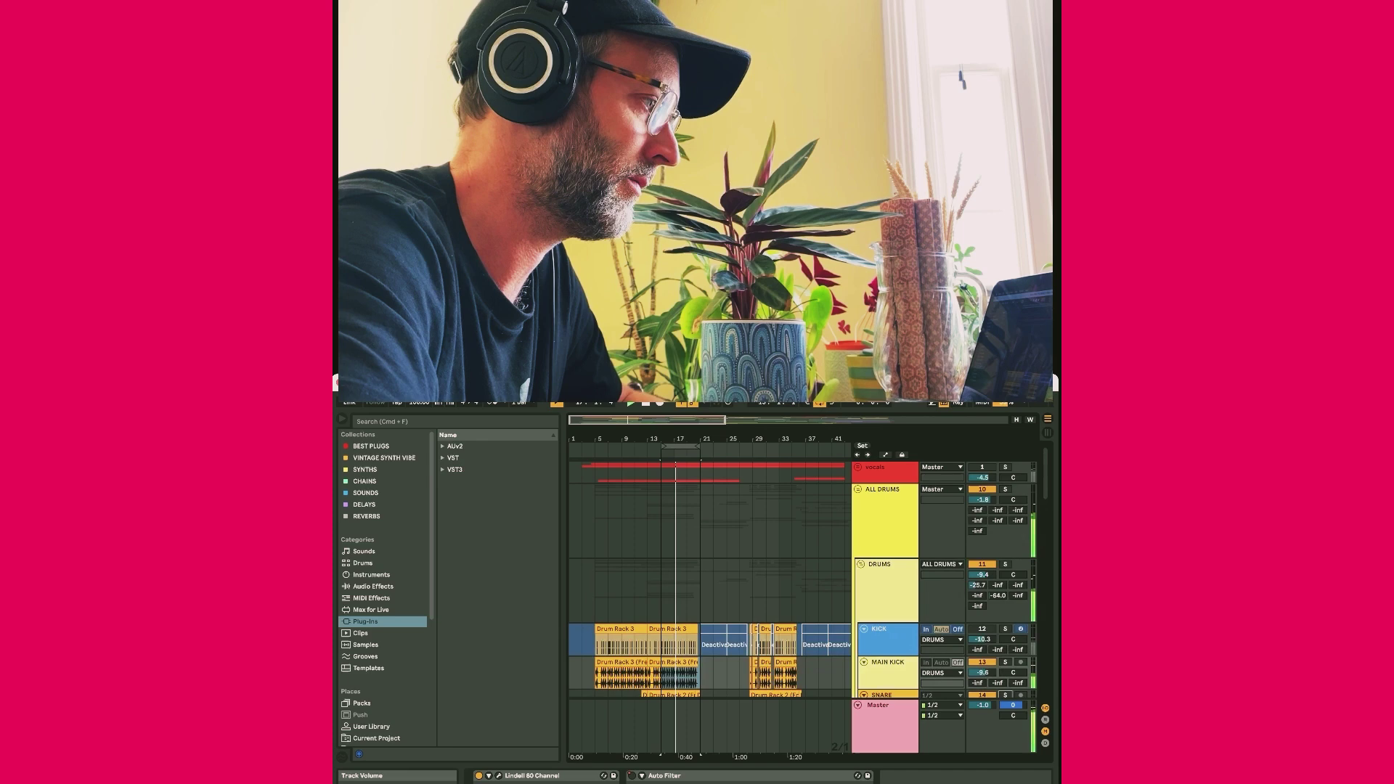
{"action": "scroll", "coordinate": [708, 578], "scroll_direction": "down", "scroll_amount": 3}
{"action": "scroll", "coordinate": [708, 577], "scroll_direction": "down", "scroll_amount": 3}
{"action": "scroll", "coordinate": [708, 577], "scroll_direction": "down", "scroll_amount": 3}
{"action": "scroll", "coordinate": [708, 578], "scroll_direction": "down", "scroll_amount": 3}
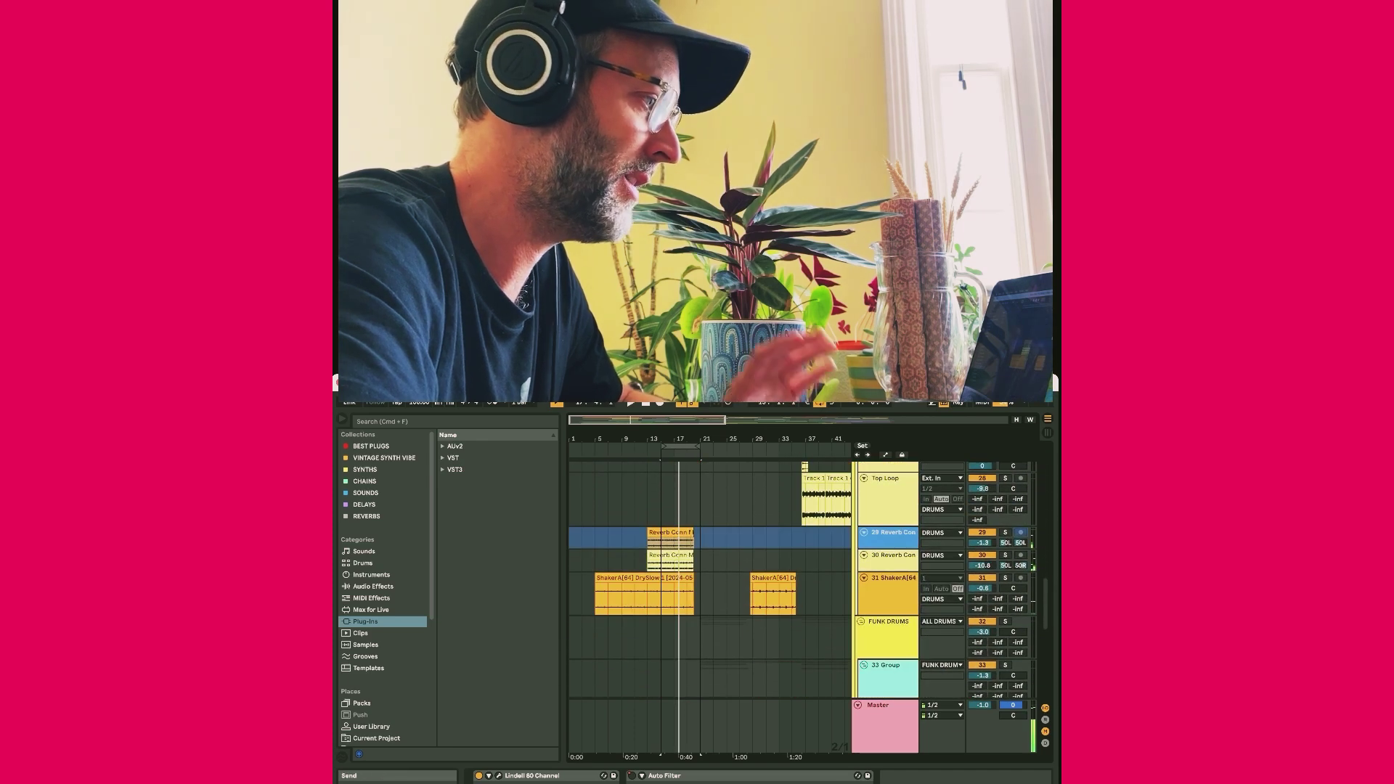
- Play from inside the Reverb section and select ShakerA to show its Replika delay
{"action": "left_click", "coordinate": [664, 539]}
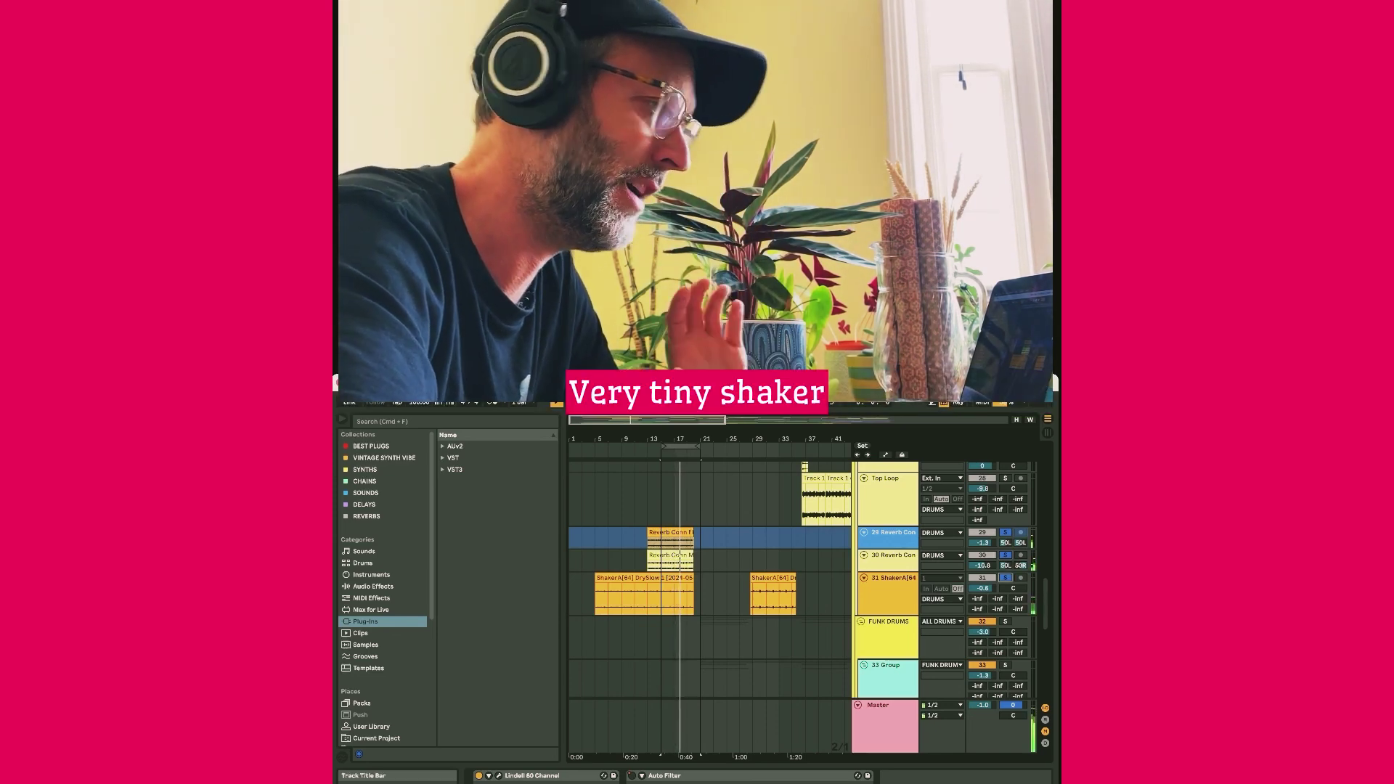
{"action": "left_click", "coordinate": [888, 588]}
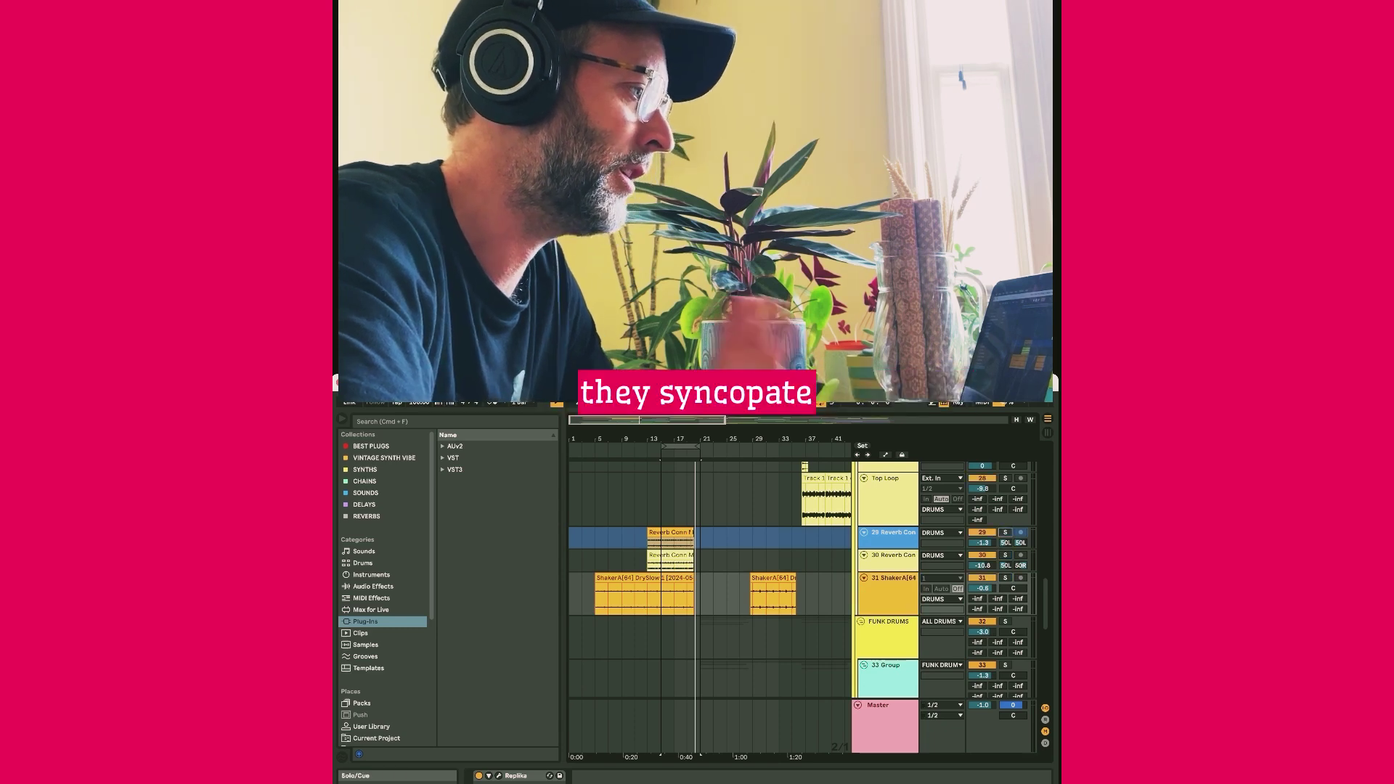
{"action": "scroll", "coordinate": [709, 577], "scroll_direction": "up", "scroll_amount": 5}
{"action": "scroll", "coordinate": [708, 577], "scroll_direction": "up", "scroll_amount": 5}
{"action": "scroll", "coordinate": [708, 577], "scroll_direction": "down", "scroll_amount": 2}
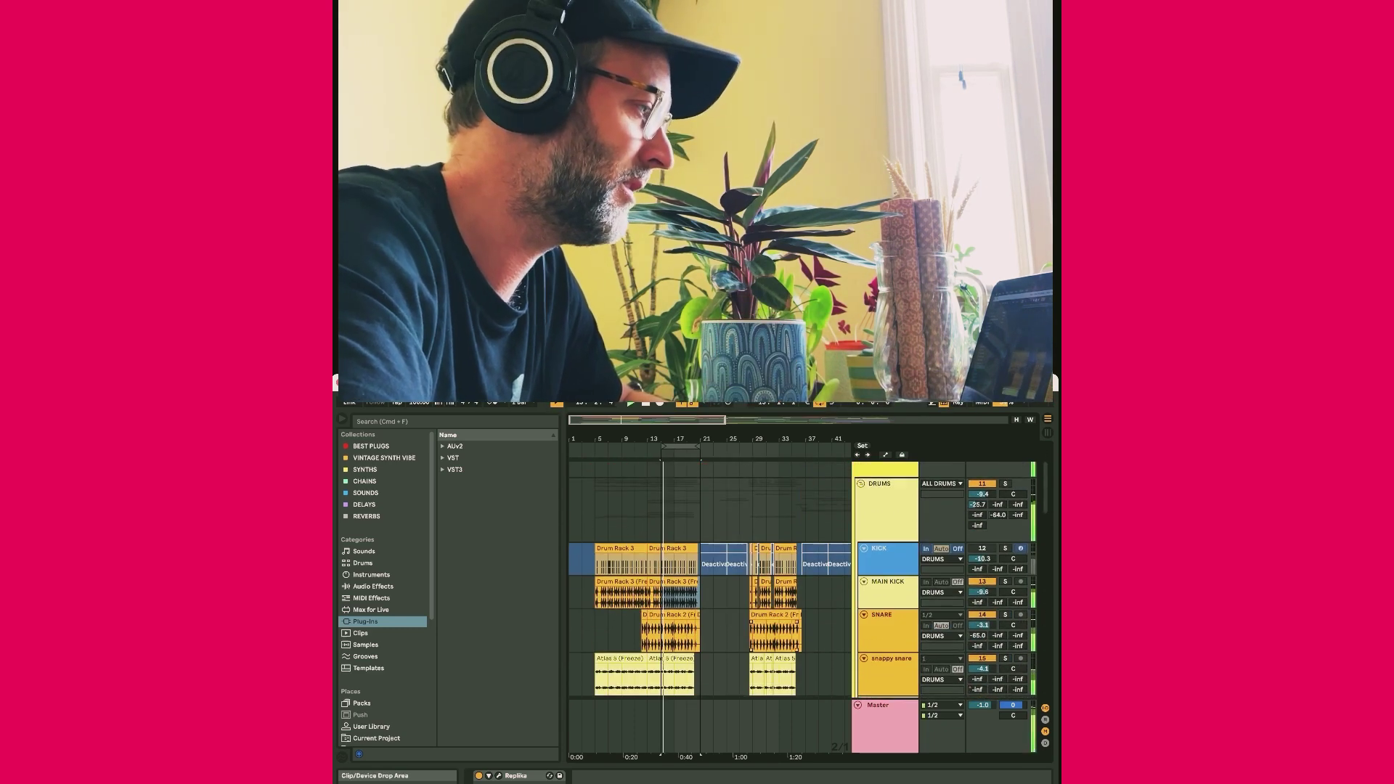
{"action": "scroll", "coordinate": [709, 577], "scroll_direction": "down", "scroll_amount": 2}
{"action": "scroll", "coordinate": [708, 577], "scroll_direction": "down", "scroll_amount": 1}
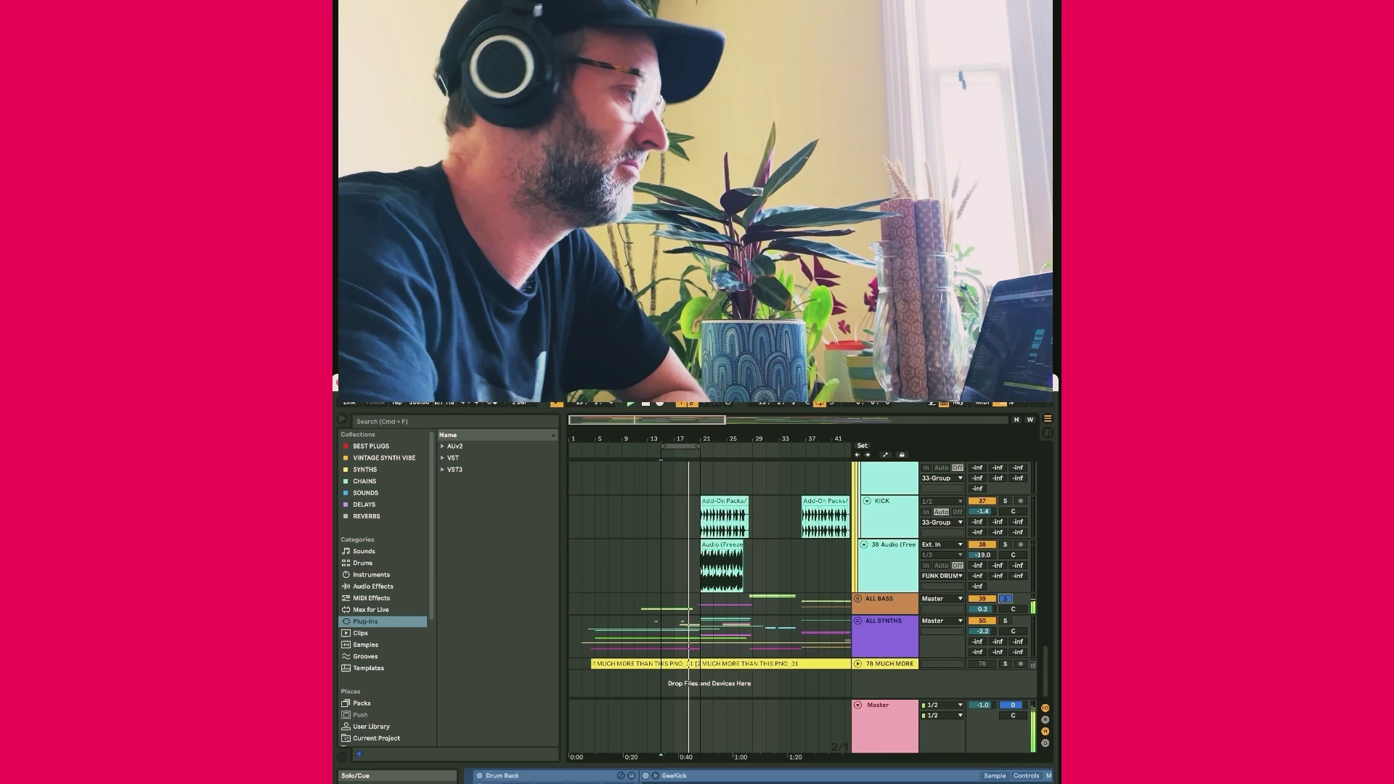
- Expand the ALL BASS group and zoom the arrangement in around bar 21
{"action": "left_click", "coordinate": [857, 597]}
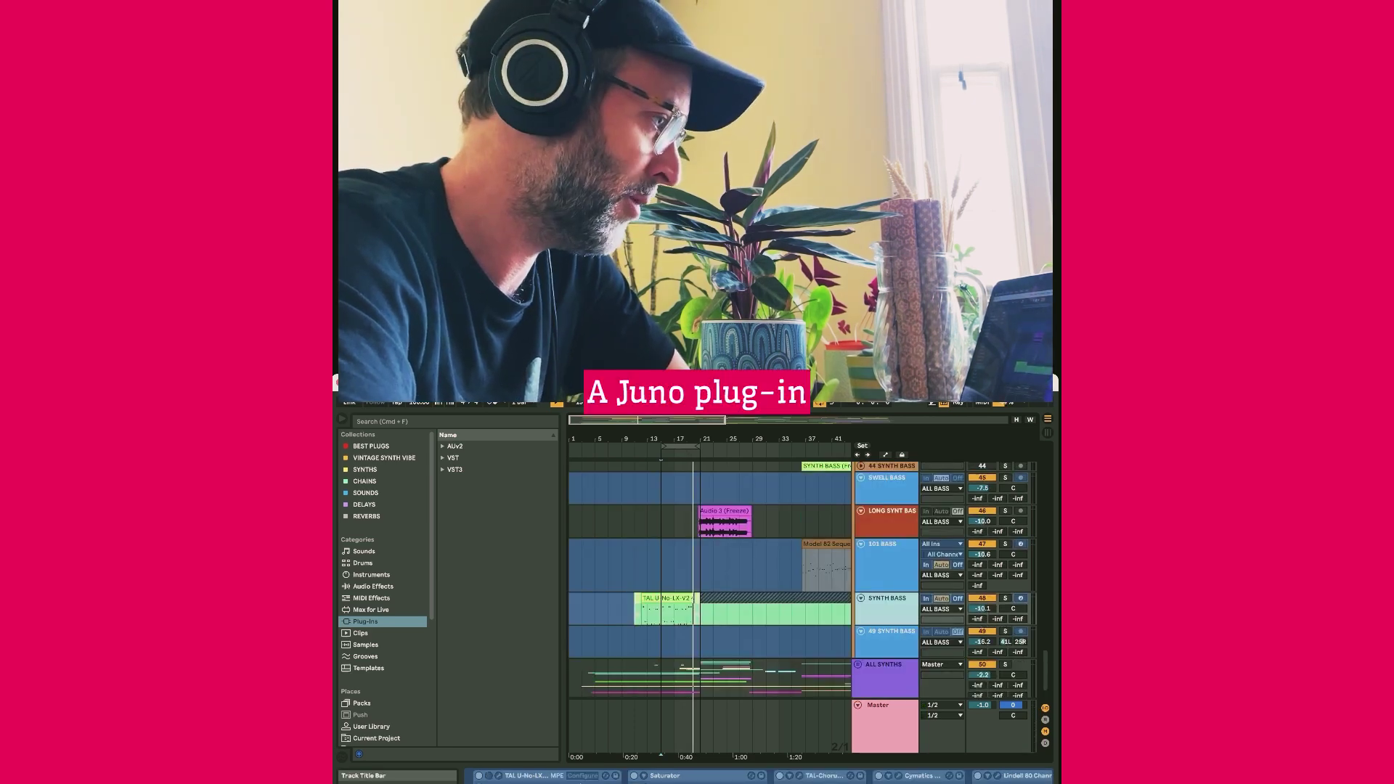
{"action": "scroll", "coordinate": [801, 577], "scroll_direction": "up", "scroll_amount": 10}
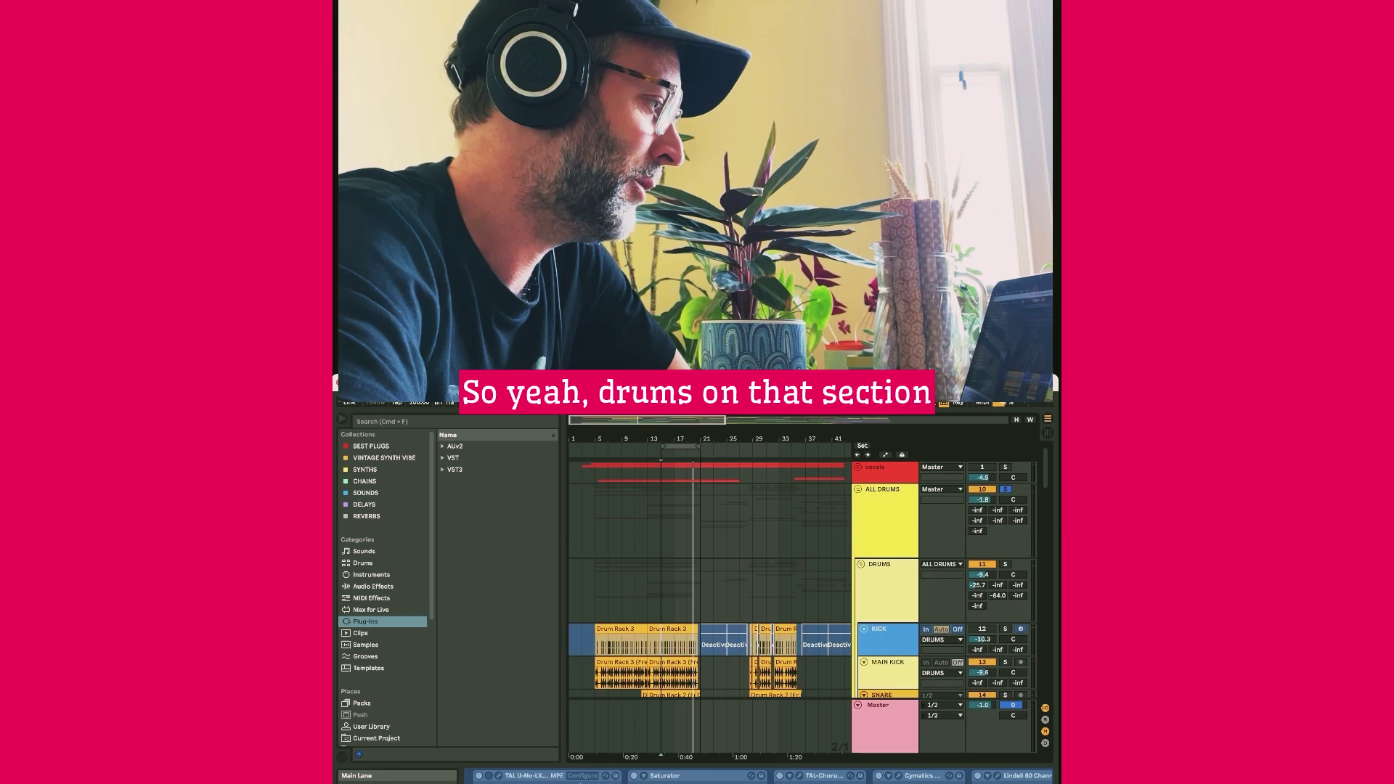
{"action": "left_click_drag", "start_coordinate": [709, 438], "coordinate": [708, 448]}
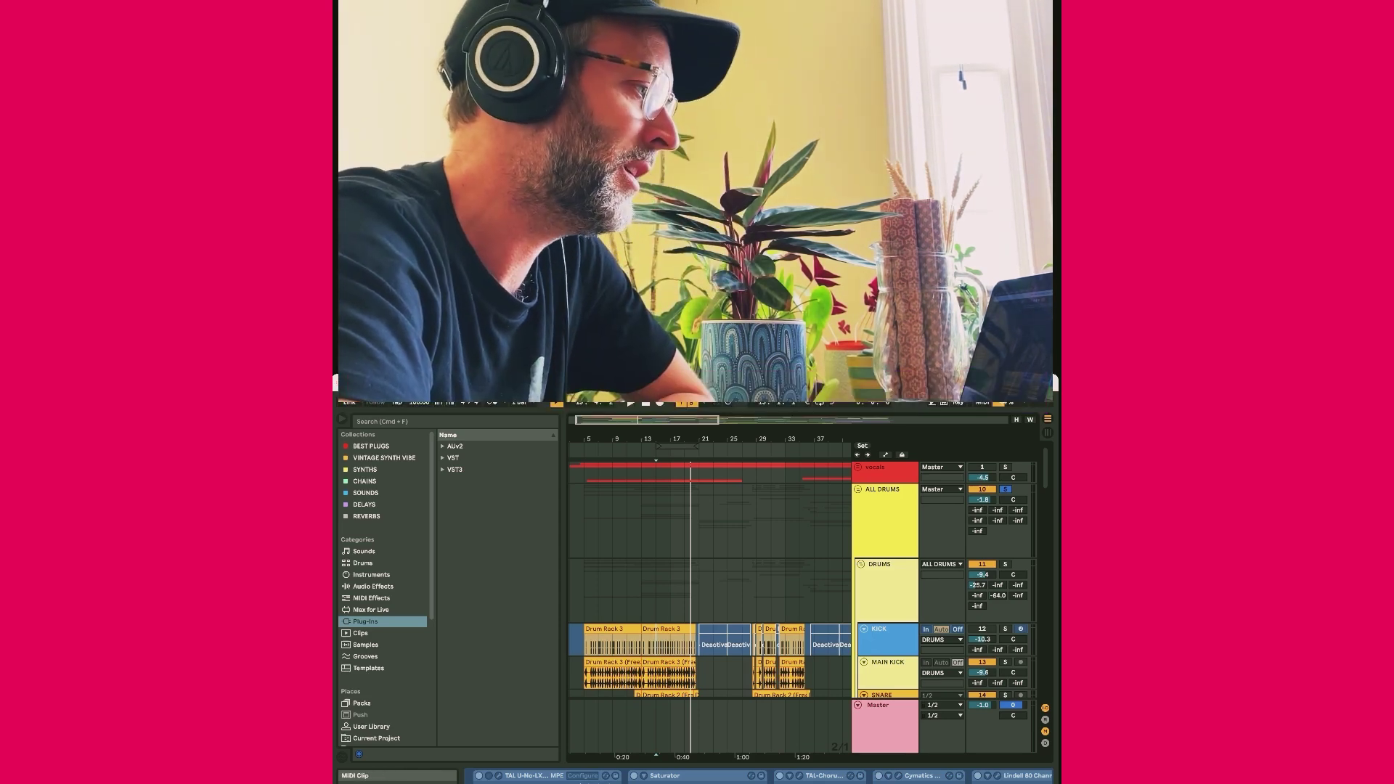
{"action": "scroll", "coordinate": [708, 578], "scroll_direction": "down", "scroll_amount": 3}
{"action": "scroll", "coordinate": [708, 577], "scroll_direction": "down", "scroll_amount": 2}
{"action": "scroll", "coordinate": [708, 577], "scroll_direction": "down", "scroll_amount": 1}
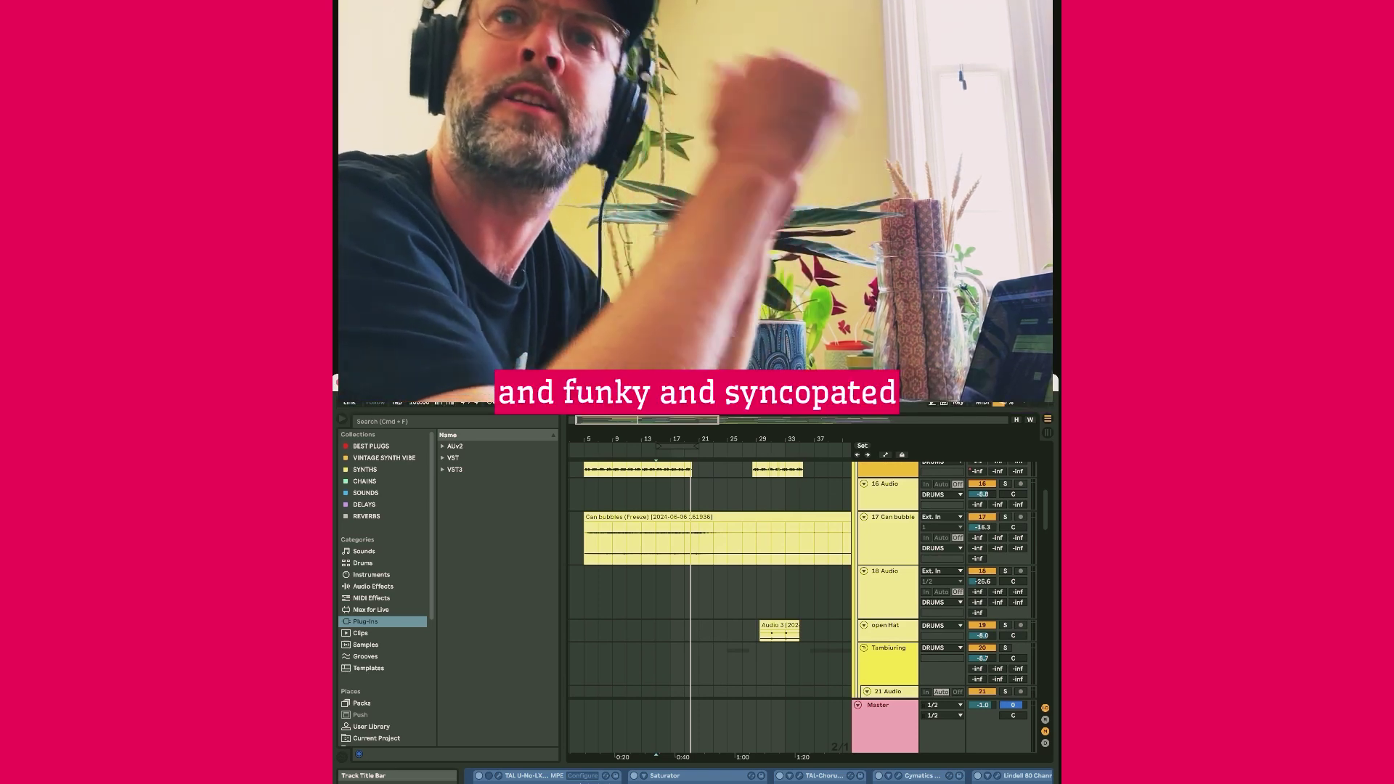
{"action": "scroll", "coordinate": [709, 577], "scroll_direction": "down", "scroll_amount": 5}
{"action": "scroll", "coordinate": [708, 577], "scroll_direction": "up", "scroll_amount": 2}
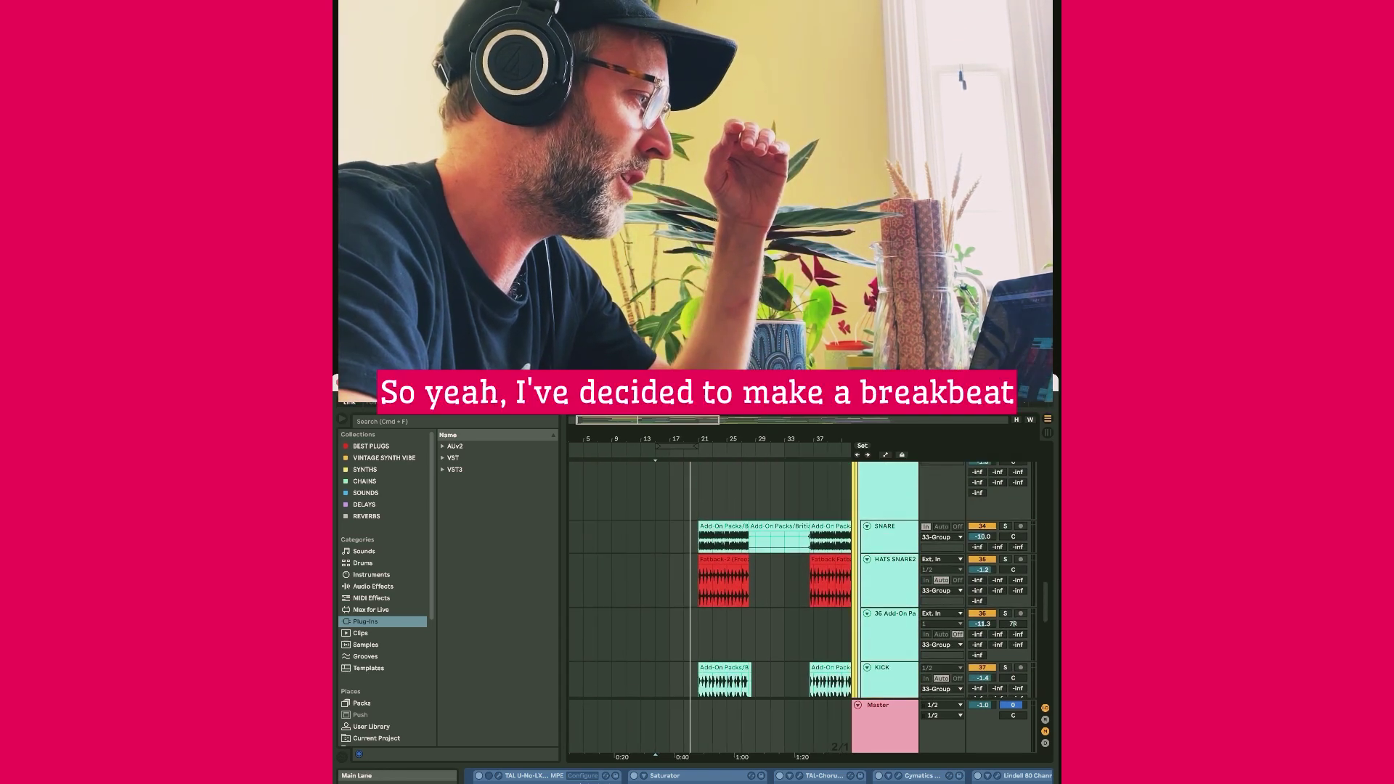
- Select HATS SNARE2 to show its Pro-Q 3 EQ, then move the selection up to SNARE
{"action": "left_click", "coordinate": [694, 577]}
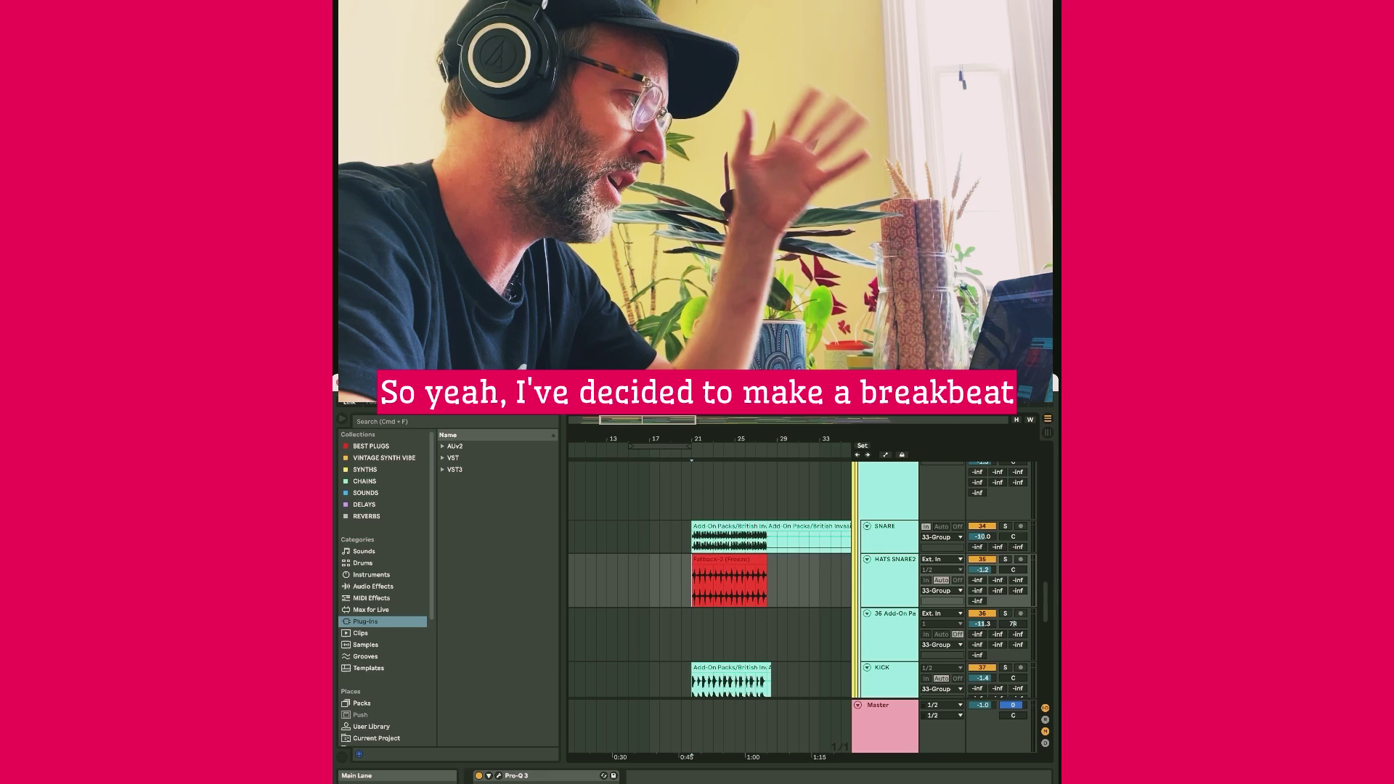
{"action": "scroll", "coordinate": [708, 578], "scroll_direction": "up", "scroll_amount": 2}
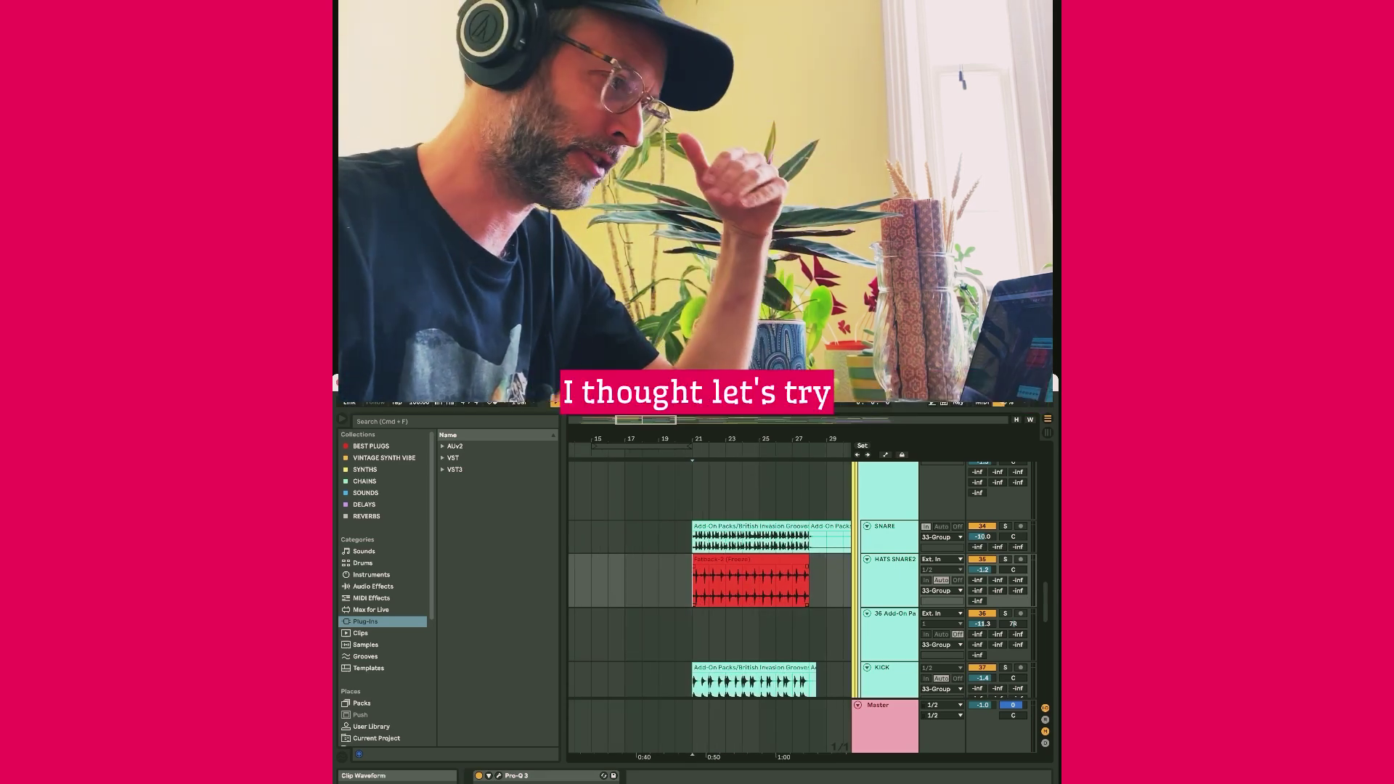
{"action": "scroll", "coordinate": [708, 588], "scroll_direction": "up", "scroll_amount": 2}
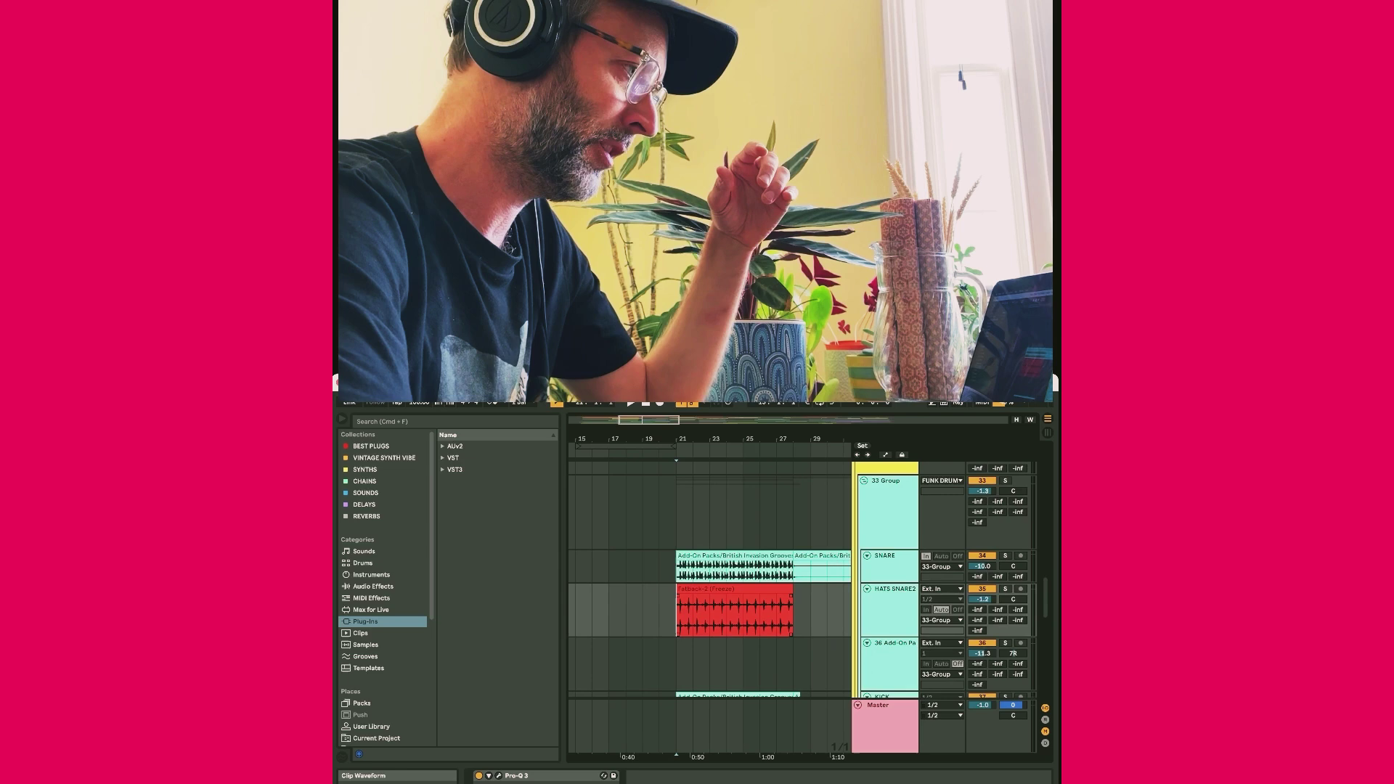
{"action": "key", "text": "Up"}
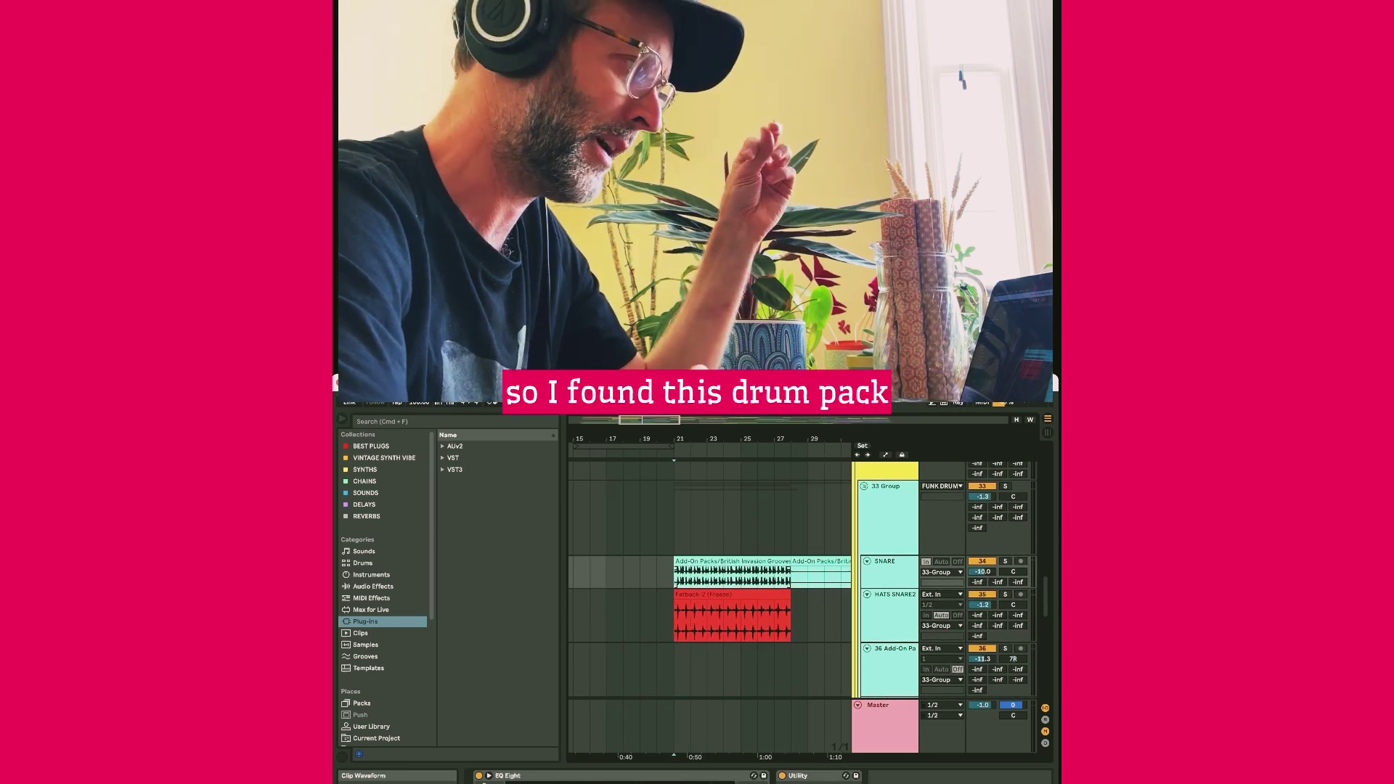
{"action": "scroll", "coordinate": [708, 577], "scroll_direction": "down", "scroll_amount": 1}
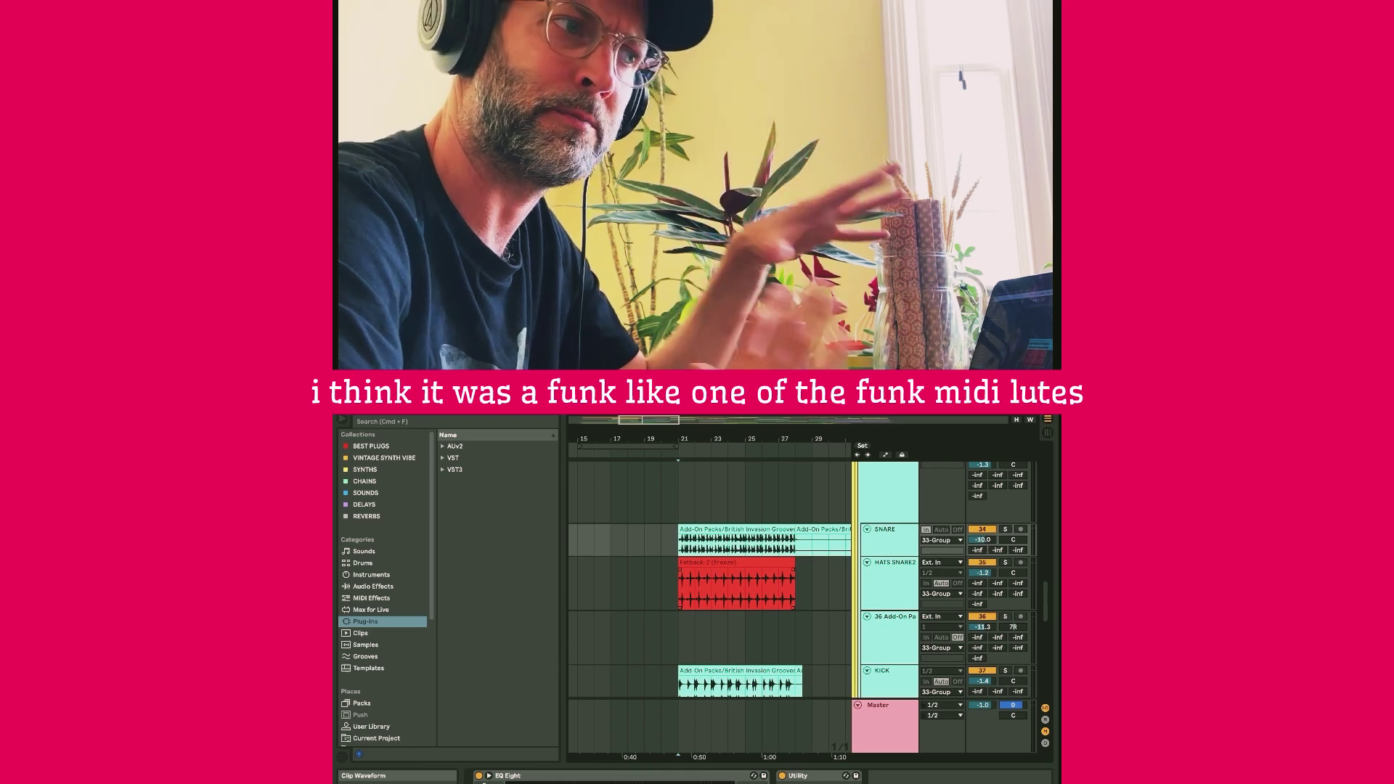
{"action": "scroll", "coordinate": [708, 599], "scroll_direction": "down", "scroll_amount": 3}
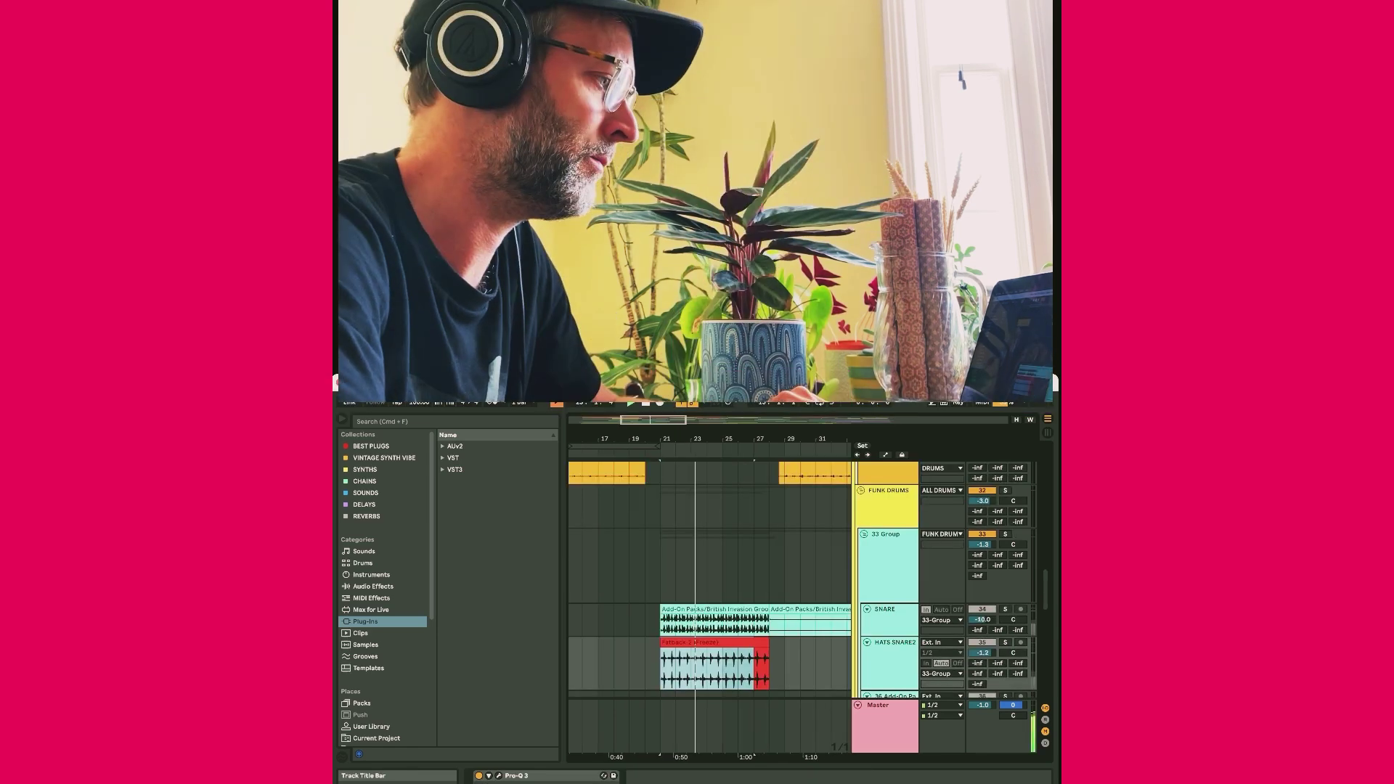
{"action": "scroll", "coordinate": [709, 599], "scroll_direction": "down", "scroll_amount": 3}
{"action": "scroll", "coordinate": [708, 599], "scroll_direction": "down", "scroll_amount": 3}
{"action": "scroll", "coordinate": [708, 578], "scroll_direction": "up", "scroll_amount": 3}
{"action": "scroll", "coordinate": [708, 578], "scroll_direction": "down", "scroll_amount": 3}
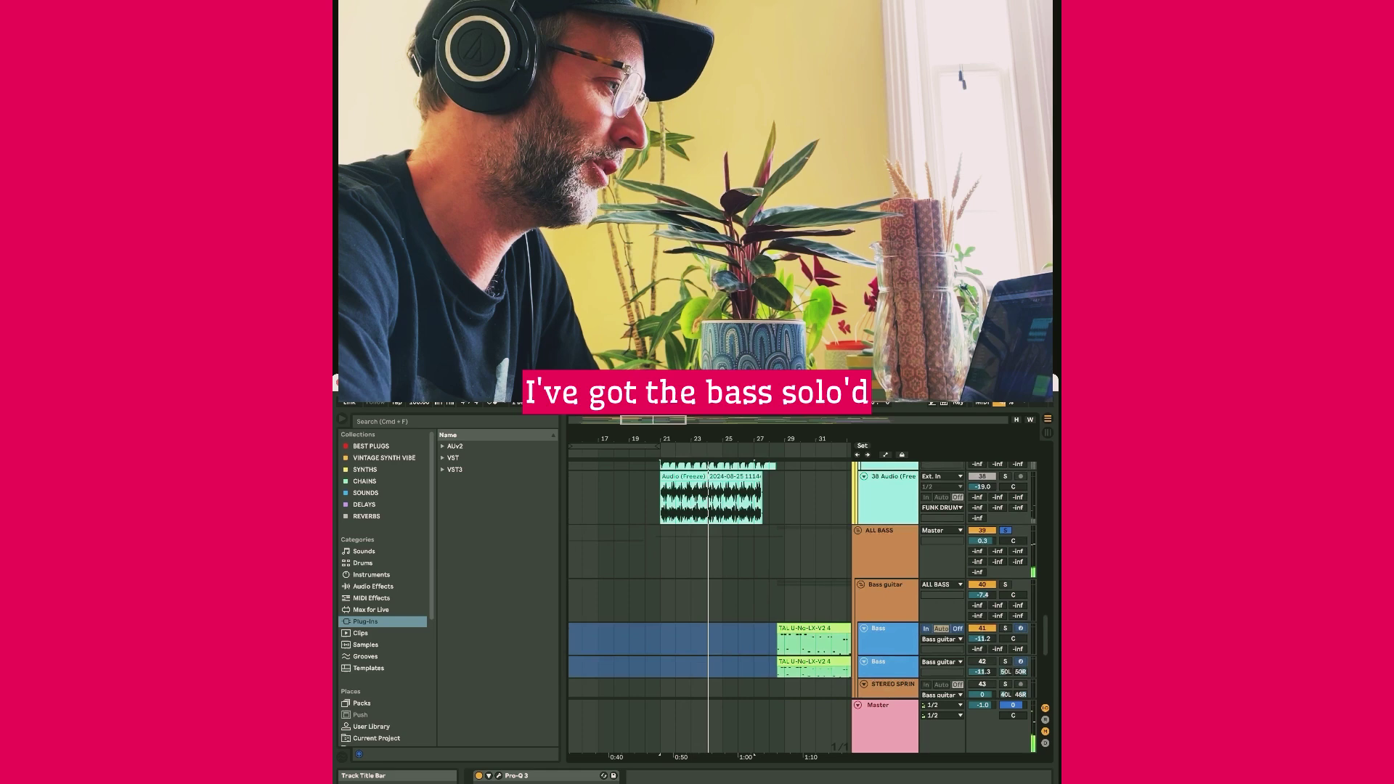
{"action": "scroll", "coordinate": [708, 578], "scroll_direction": "down", "scroll_amount": 1}
{"action": "scroll", "coordinate": [709, 578], "scroll_direction": "up", "scroll_amount": 5}
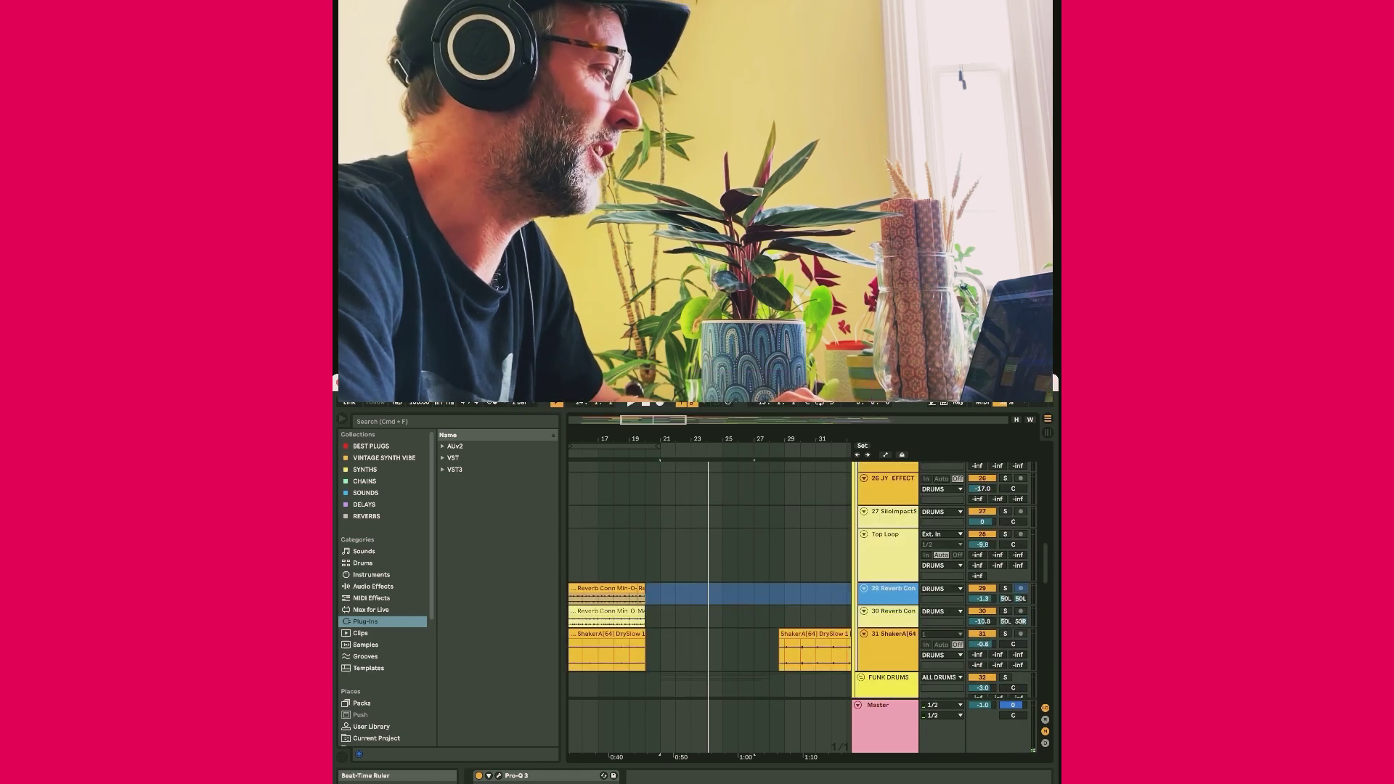
{"action": "scroll", "coordinate": [709, 578], "scroll_direction": "left", "scroll_amount": 3}
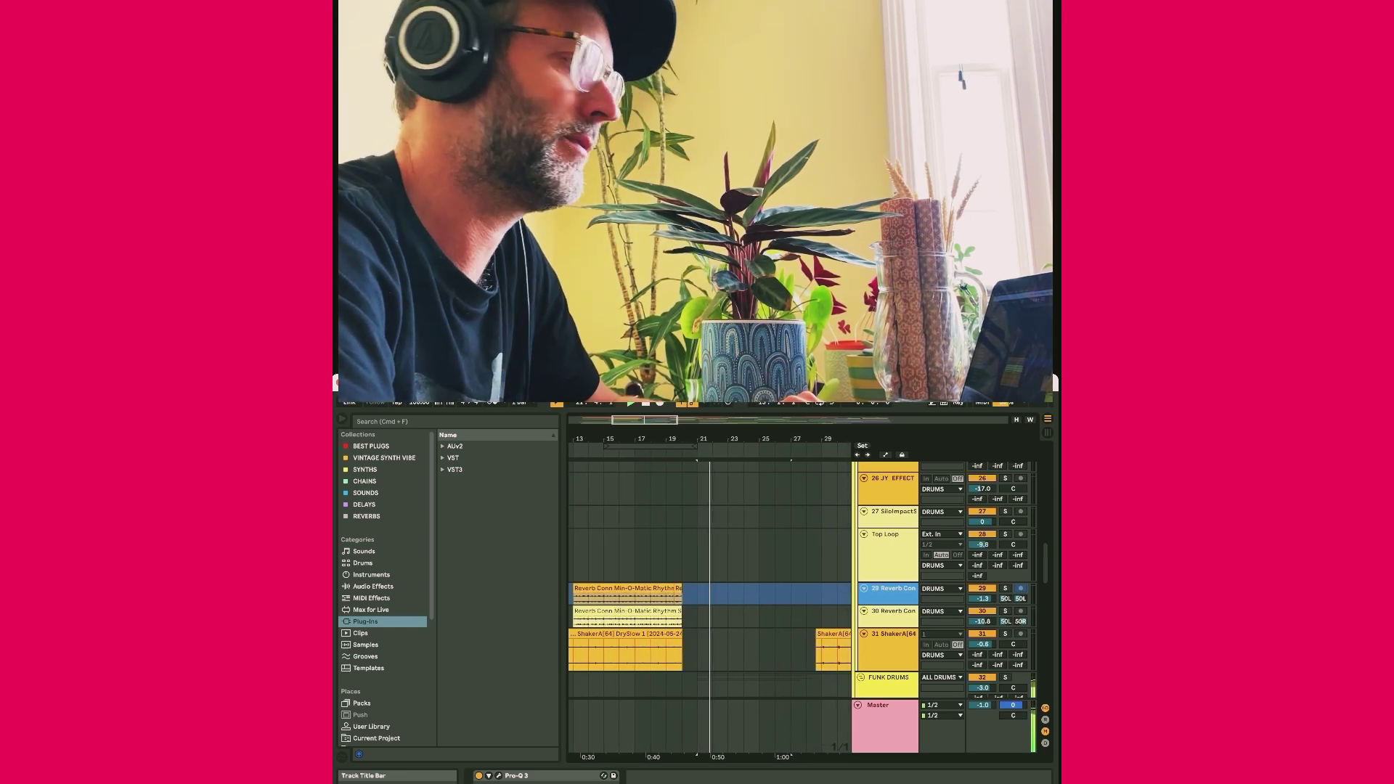
{"action": "scroll", "coordinate": [708, 578], "scroll_direction": "up", "scroll_amount": 5}
{"action": "scroll", "coordinate": [708, 578], "scroll_direction": "up", "scroll_amount": 5}
{"action": "scroll", "coordinate": [708, 578], "scroll_direction": "up", "scroll_amount": 5}
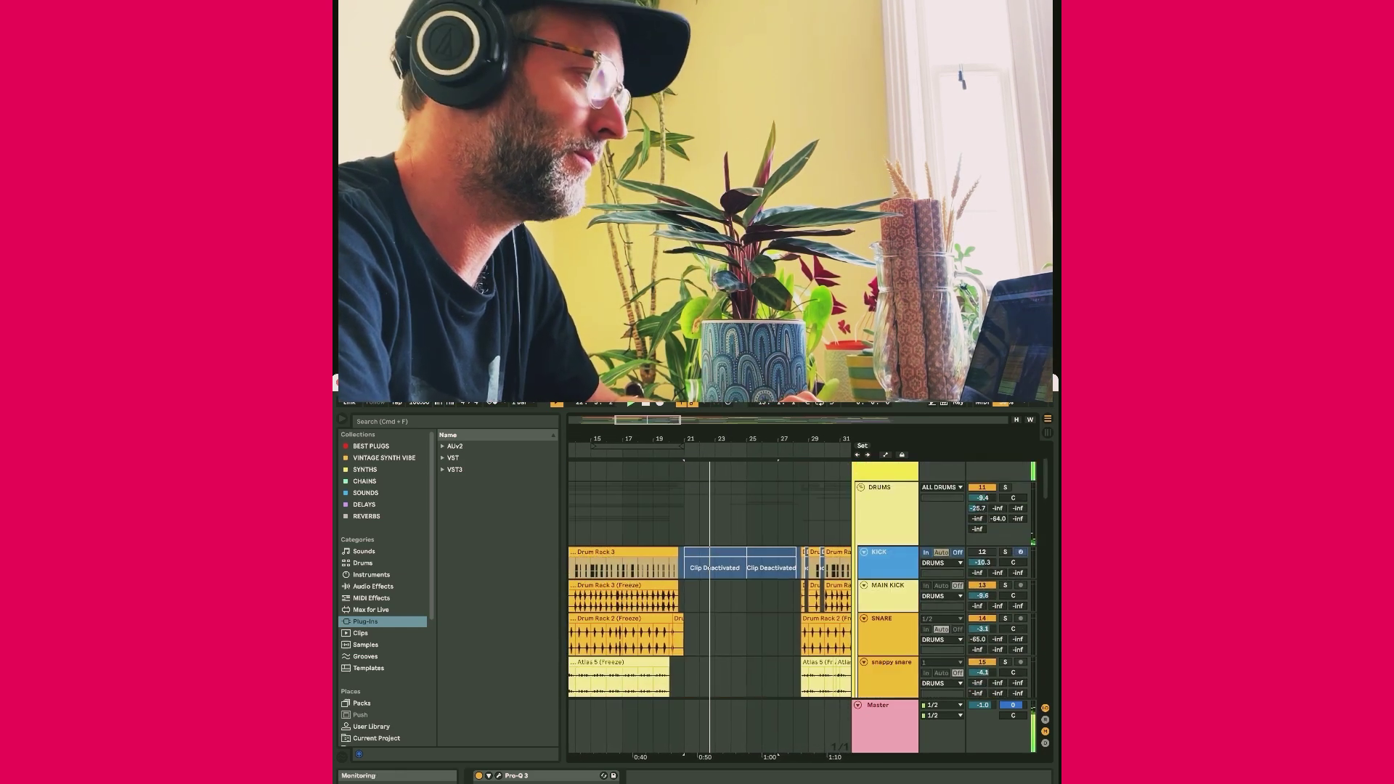
{"action": "scroll", "coordinate": [709, 578], "scroll_direction": "up", "scroll_amount": 2}
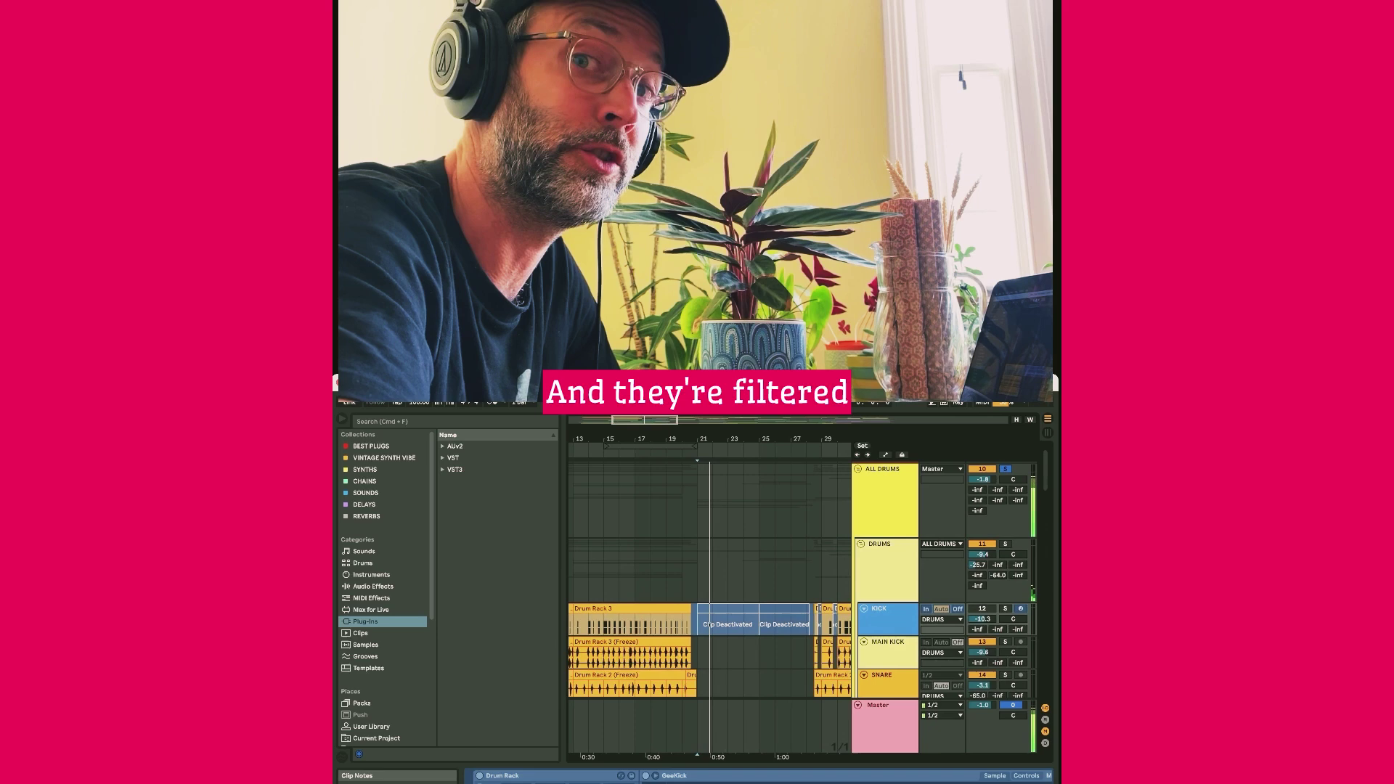
{"action": "scroll", "coordinate": [709, 577], "scroll_direction": "down", "scroll_amount": 3}
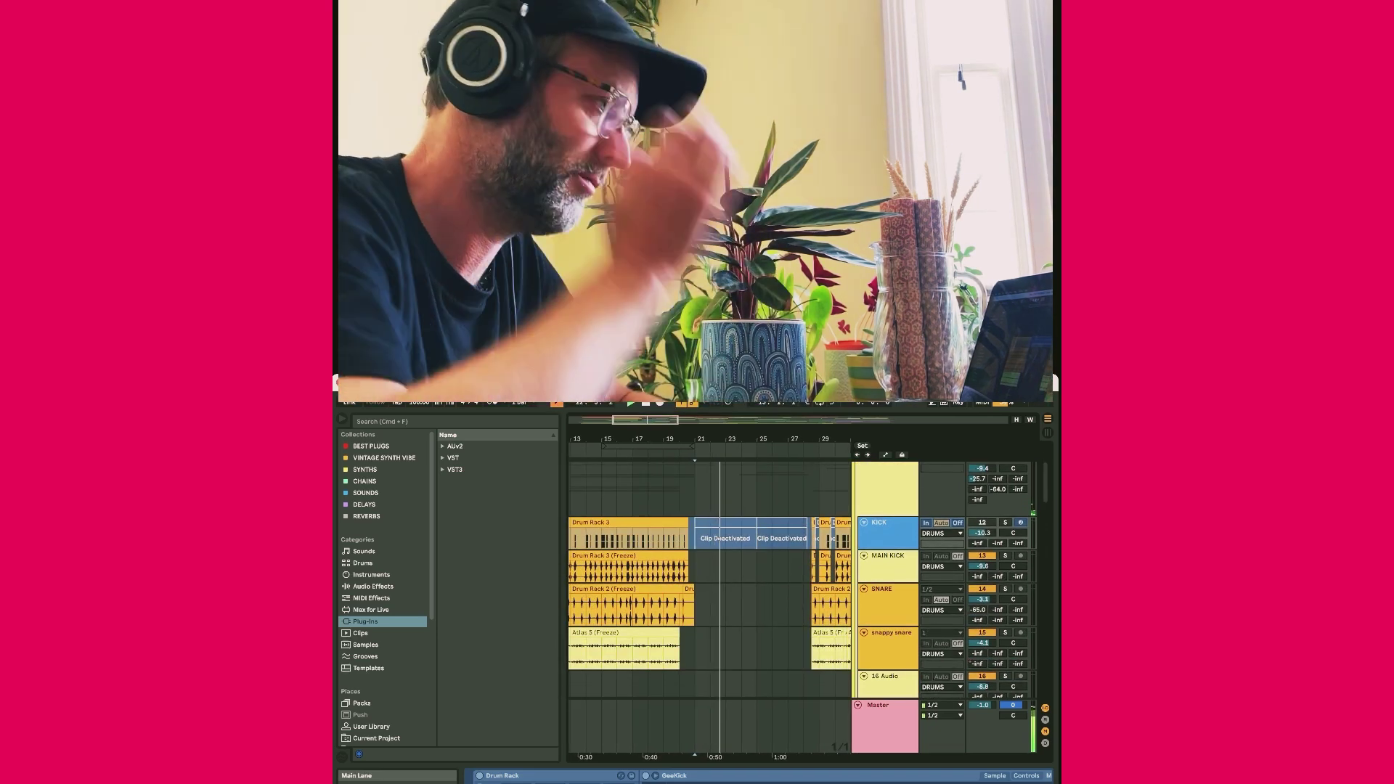
{"action": "scroll", "coordinate": [708, 577], "scroll_direction": "down", "scroll_amount": 3}
{"action": "scroll", "coordinate": [708, 578], "scroll_direction": "down", "scroll_amount": 3}
{"action": "scroll", "coordinate": [708, 578], "scroll_direction": "down", "scroll_amount": 3}
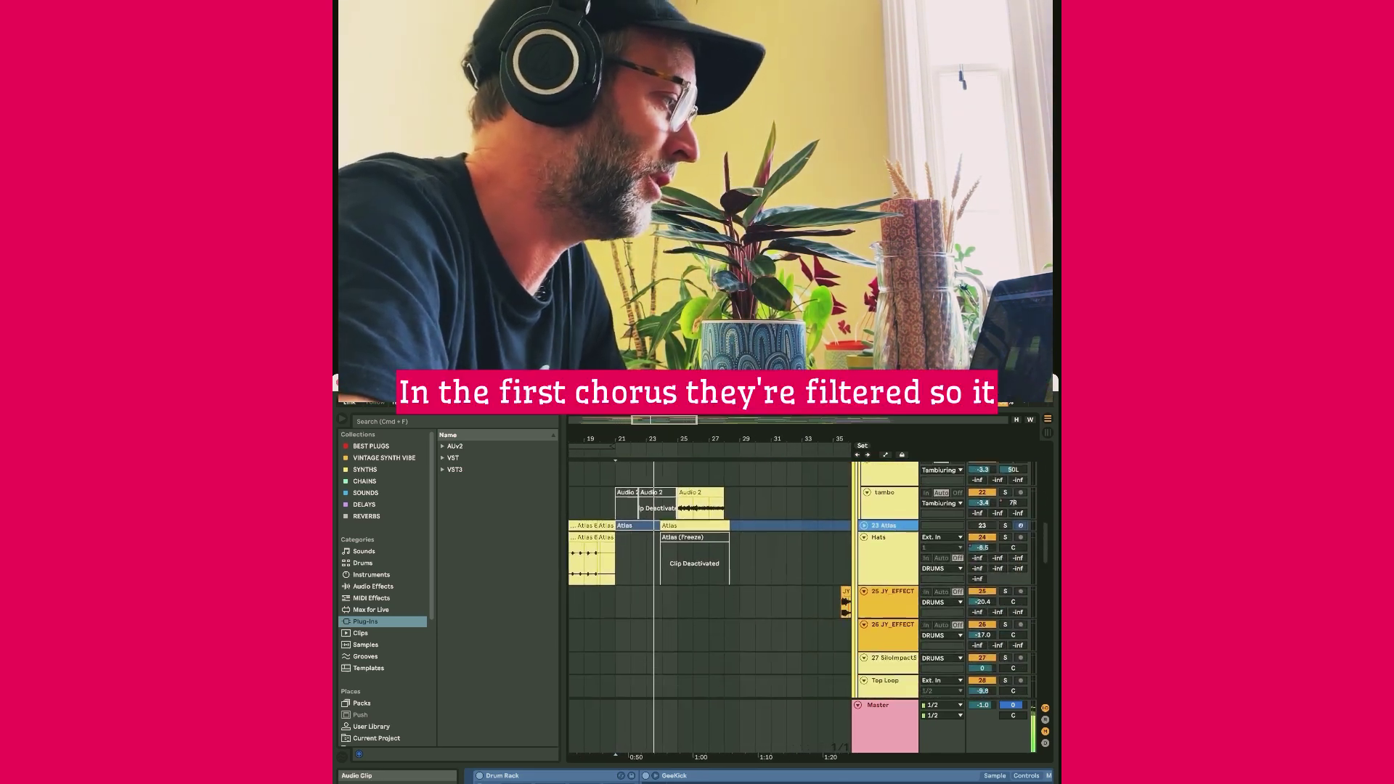
{"action": "scroll", "coordinate": [708, 577], "scroll_direction": "down", "scroll_amount": 3}
{"action": "scroll", "coordinate": [708, 577], "scroll_direction": "right", "scroll_amount": 2}
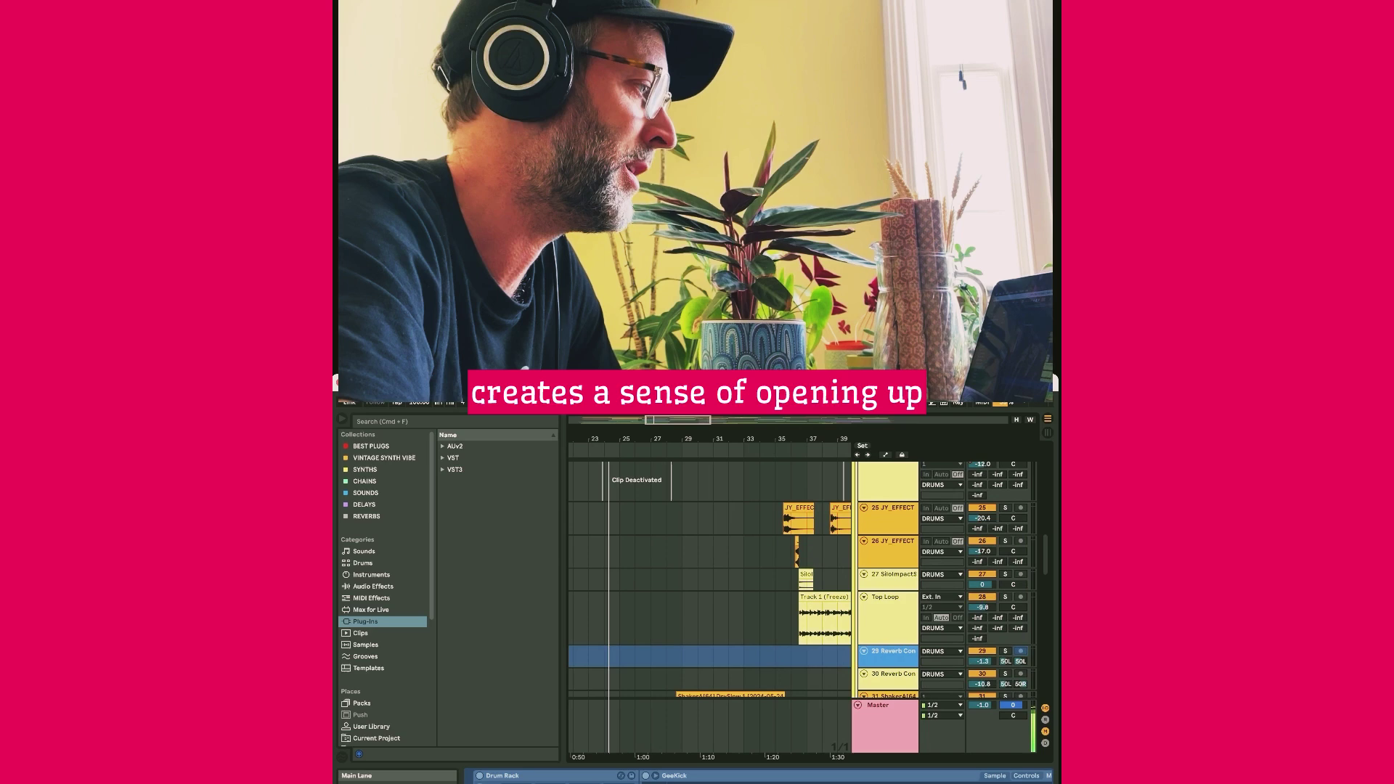
{"action": "scroll", "coordinate": [708, 578], "scroll_direction": "left", "scroll_amount": 3}
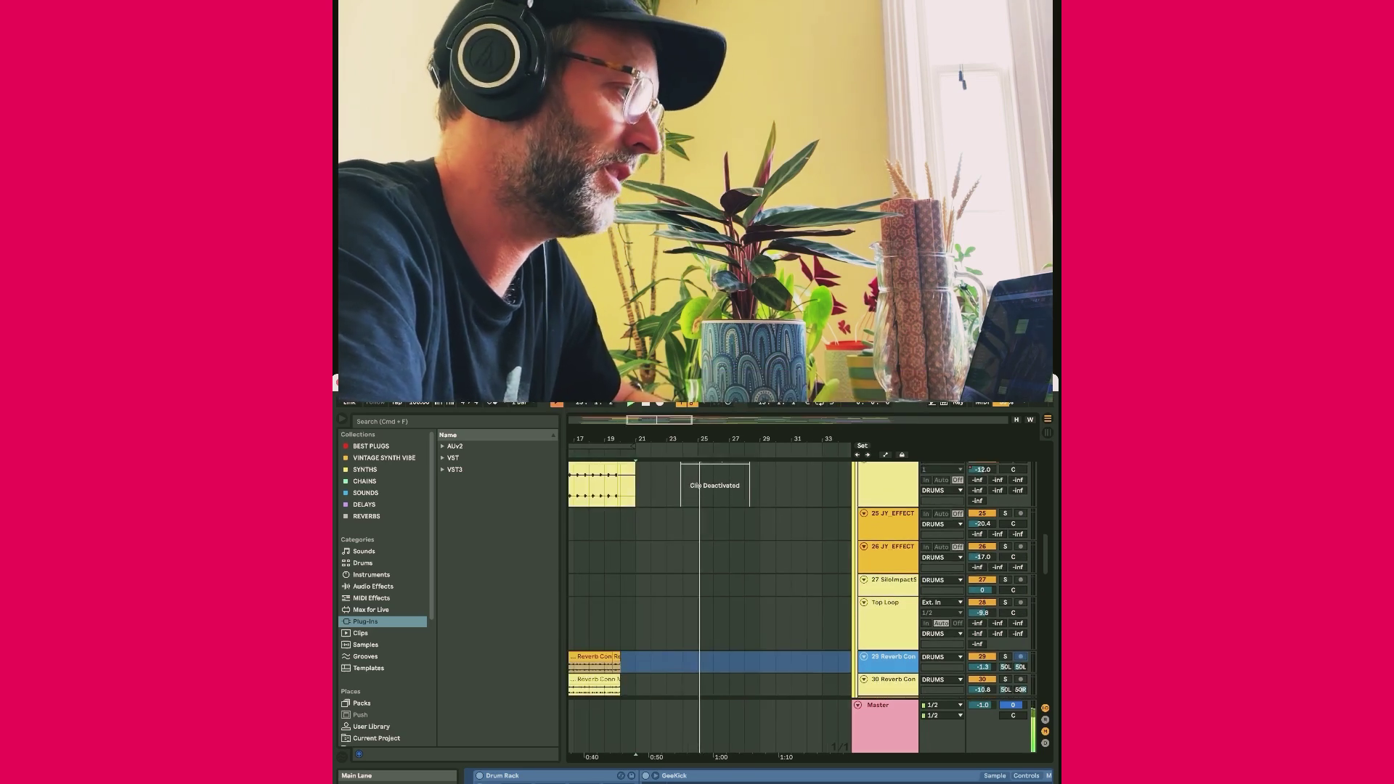
- Select part of the 25 JY_EFFECT lane to show its EQ Eight
{"action": "left_click", "coordinate": [626, 524]}
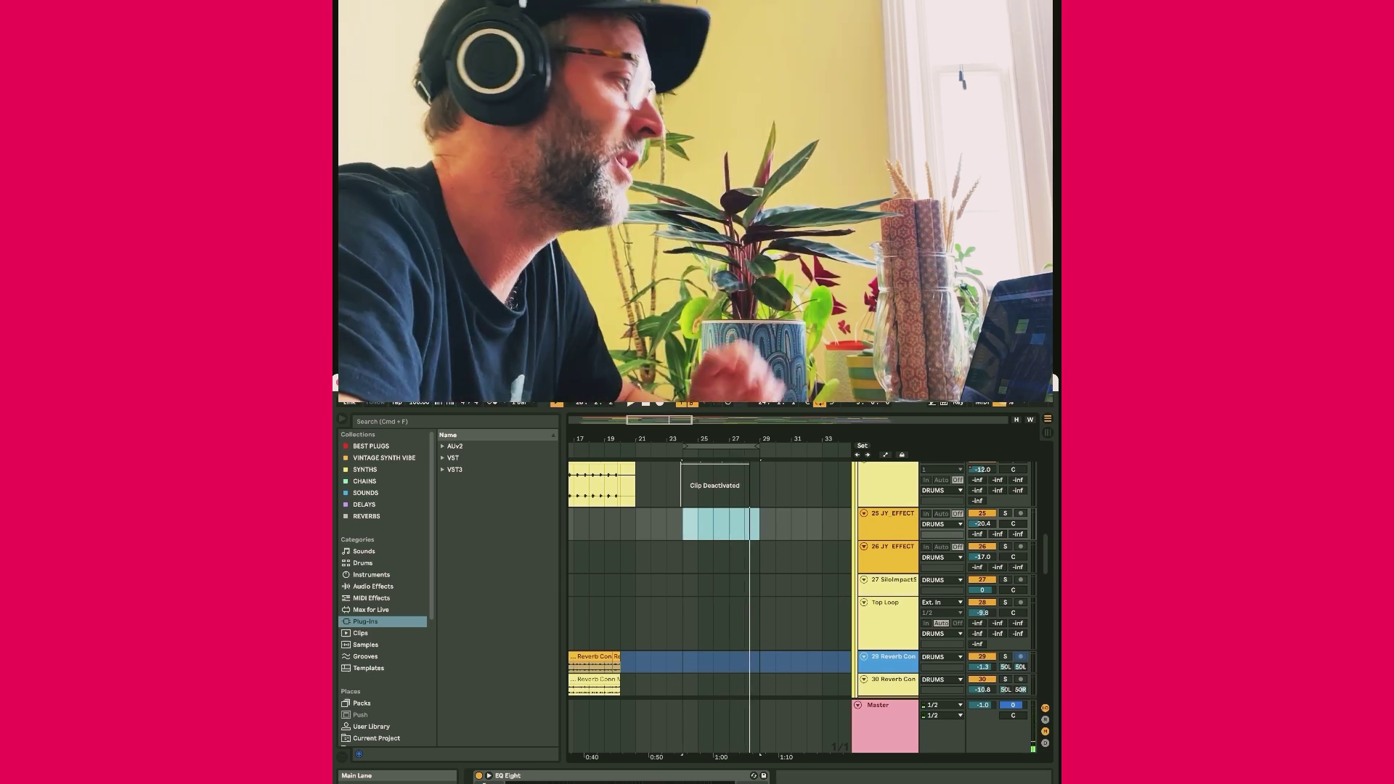
{"action": "scroll", "coordinate": [708, 588], "scroll_direction": "down", "scroll_amount": 3}
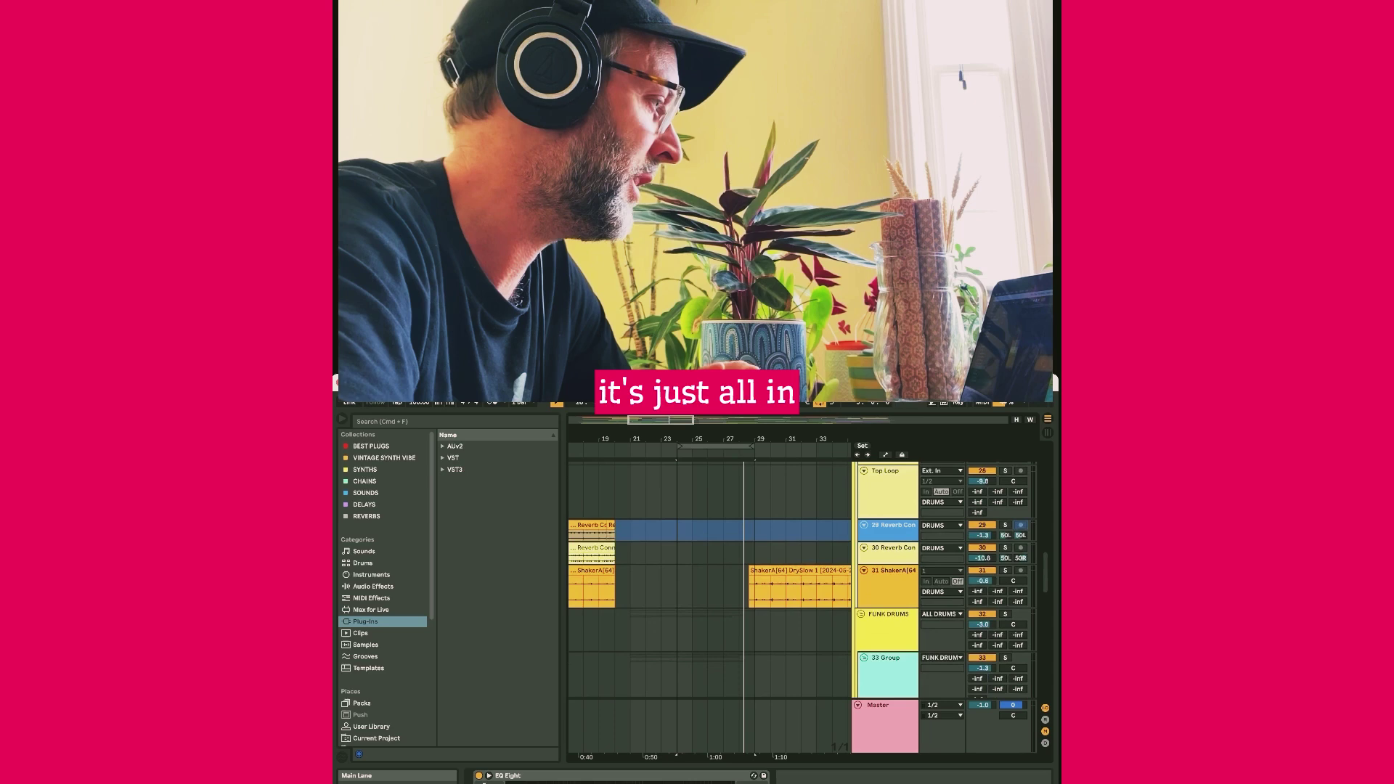
{"action": "scroll", "coordinate": [708, 588], "scroll_direction": "down", "scroll_amount": 3}
{"action": "scroll", "coordinate": [708, 588], "scroll_direction": "down", "scroll_amount": 1}
{"action": "scroll", "coordinate": [708, 588], "scroll_direction": "up", "scroll_amount": 1}
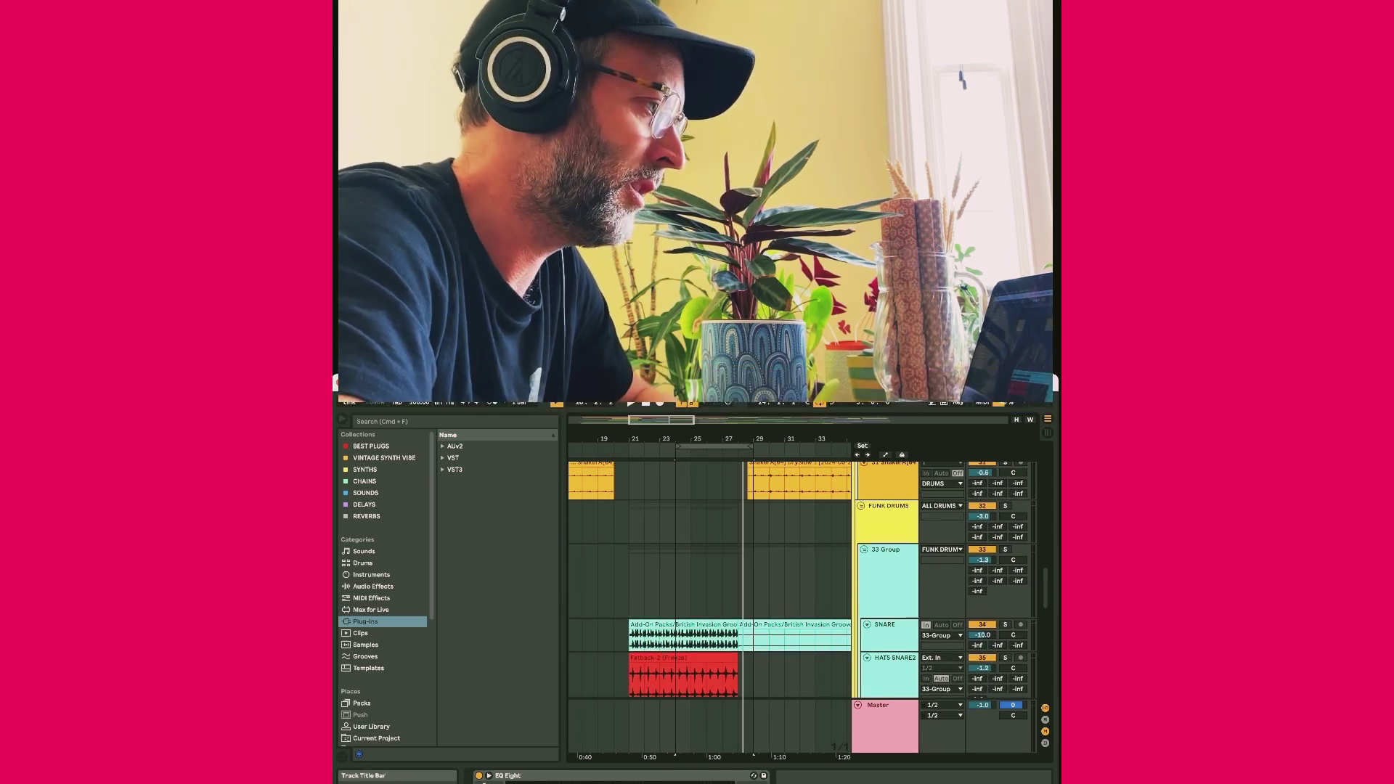
- Select the 33 Group drum group and play its SNARE and HATS SNARE2 layers together
{"action": "key", "text": "Up"}
{"action": "key", "text": "Up"}
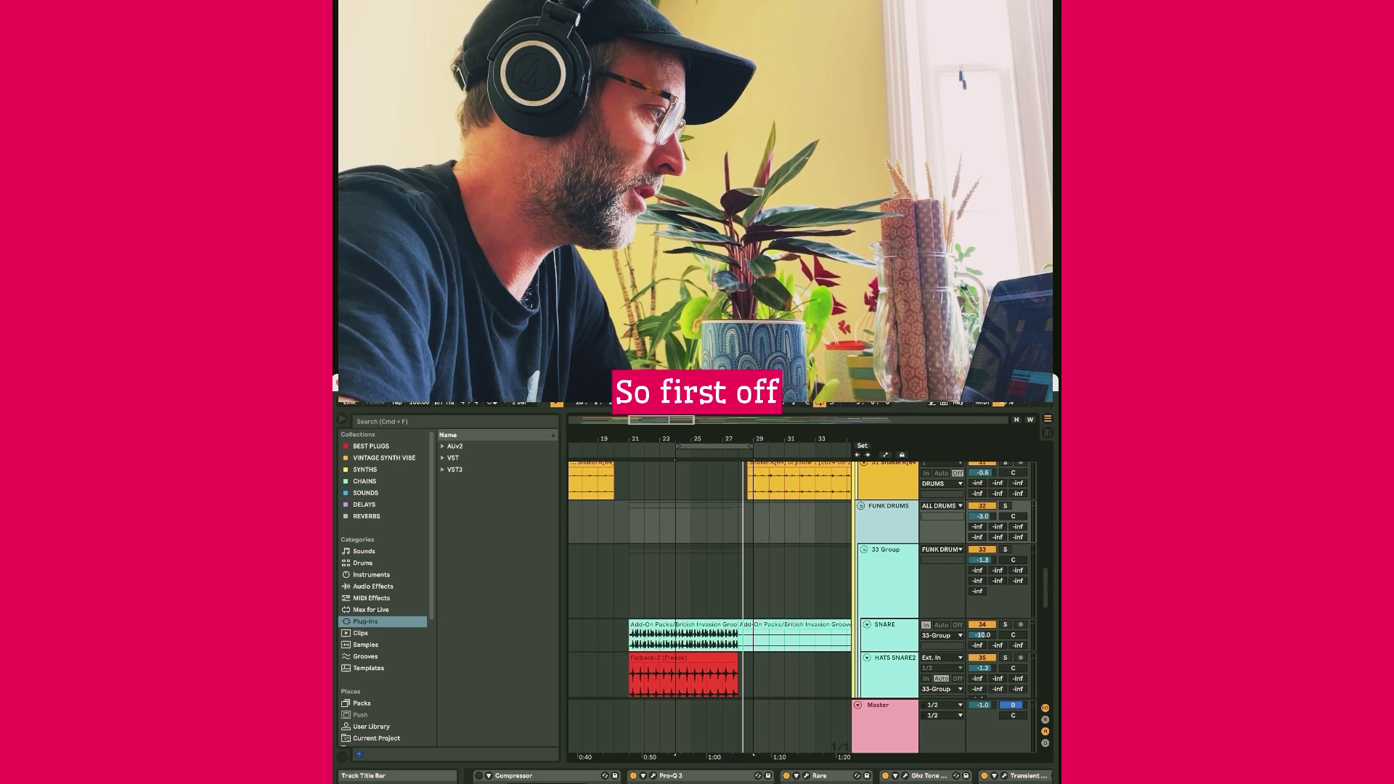
{"action": "key", "text": "space"}
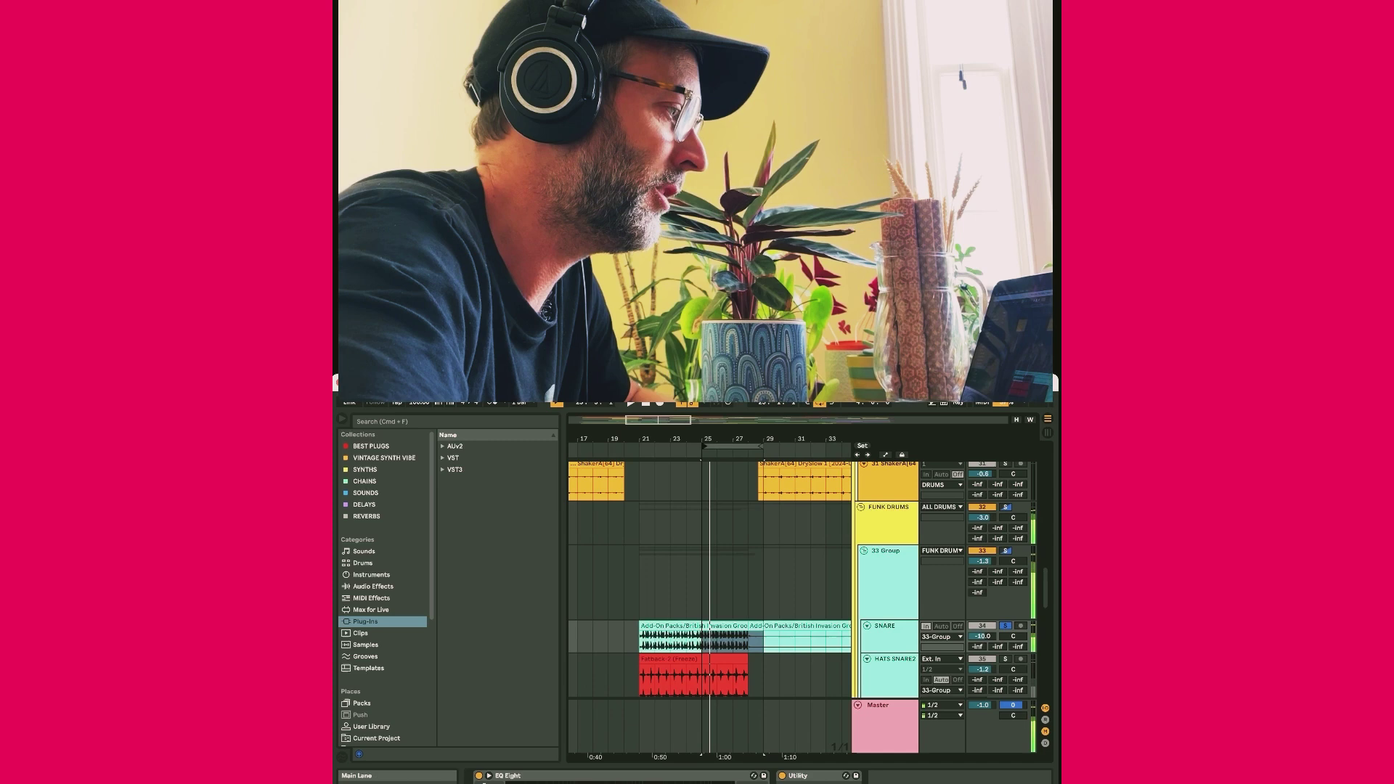
{"action": "scroll", "coordinate": [709, 577], "scroll_direction": "down", "scroll_amount": 1}
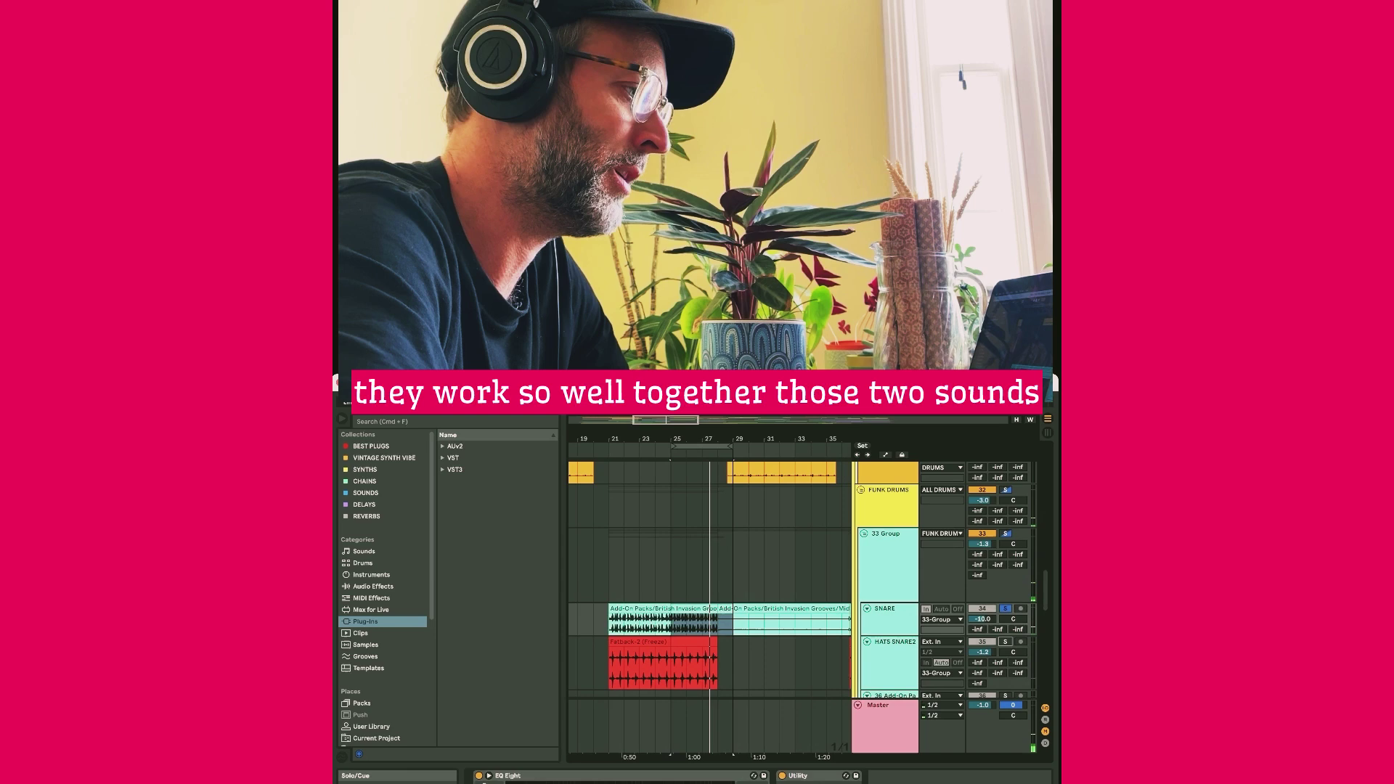
{"action": "scroll", "coordinate": [708, 577], "scroll_direction": "down", "scroll_amount": 2}
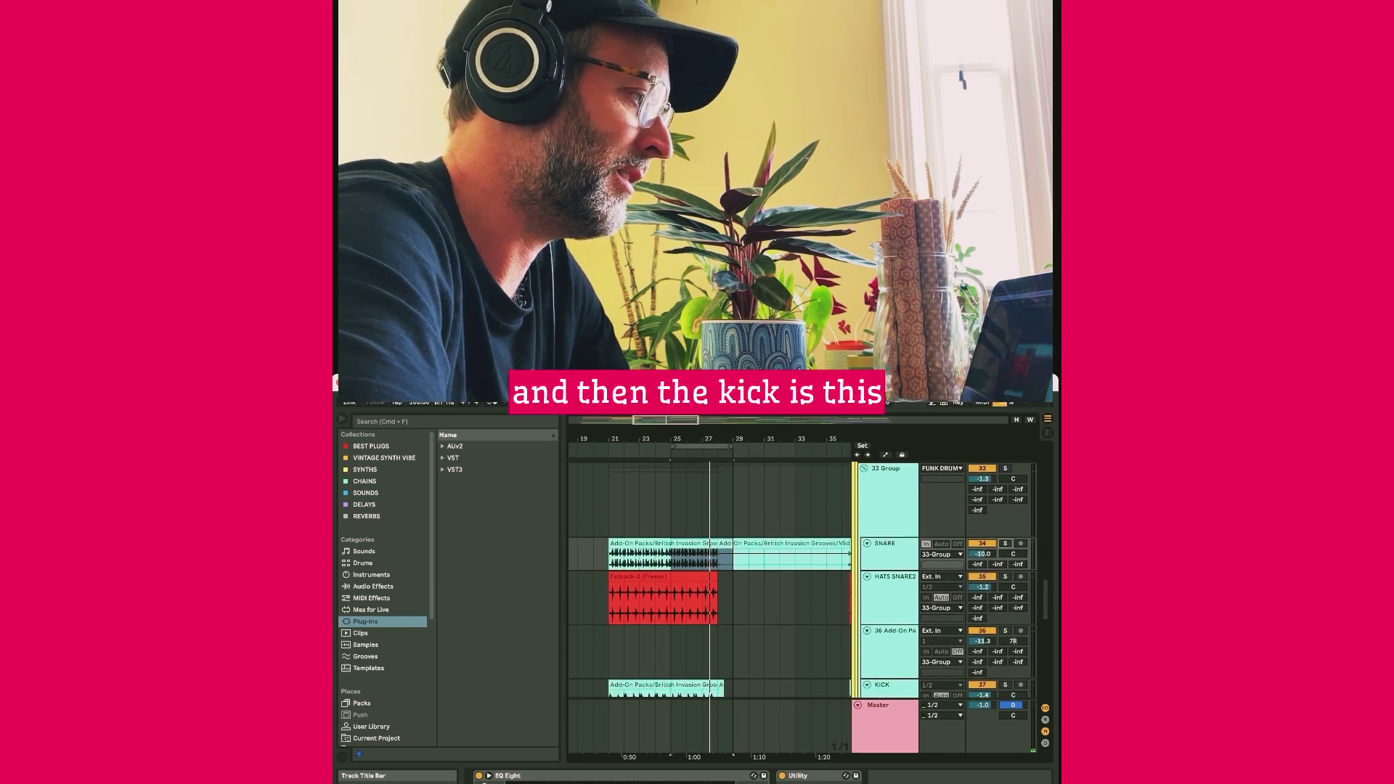
{"action": "scroll", "coordinate": [708, 577], "scroll_direction": "down", "scroll_amount": 2}
{"action": "scroll", "coordinate": [708, 577], "scroll_direction": "down", "scroll_amount": 1}
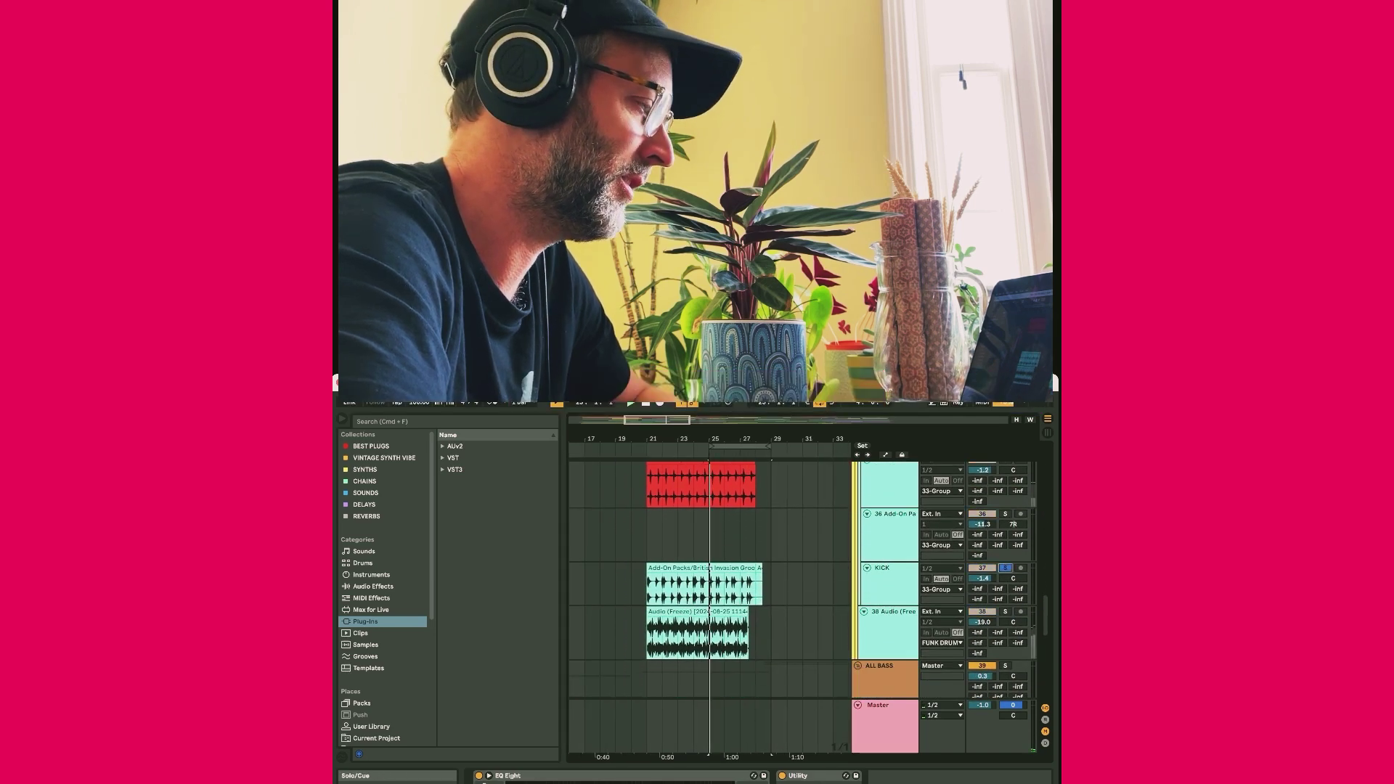
- Select the KICK track, then the frozen 38 Audio drum-loop track, while playing
{"action": "left_click", "coordinate": [888, 567]}
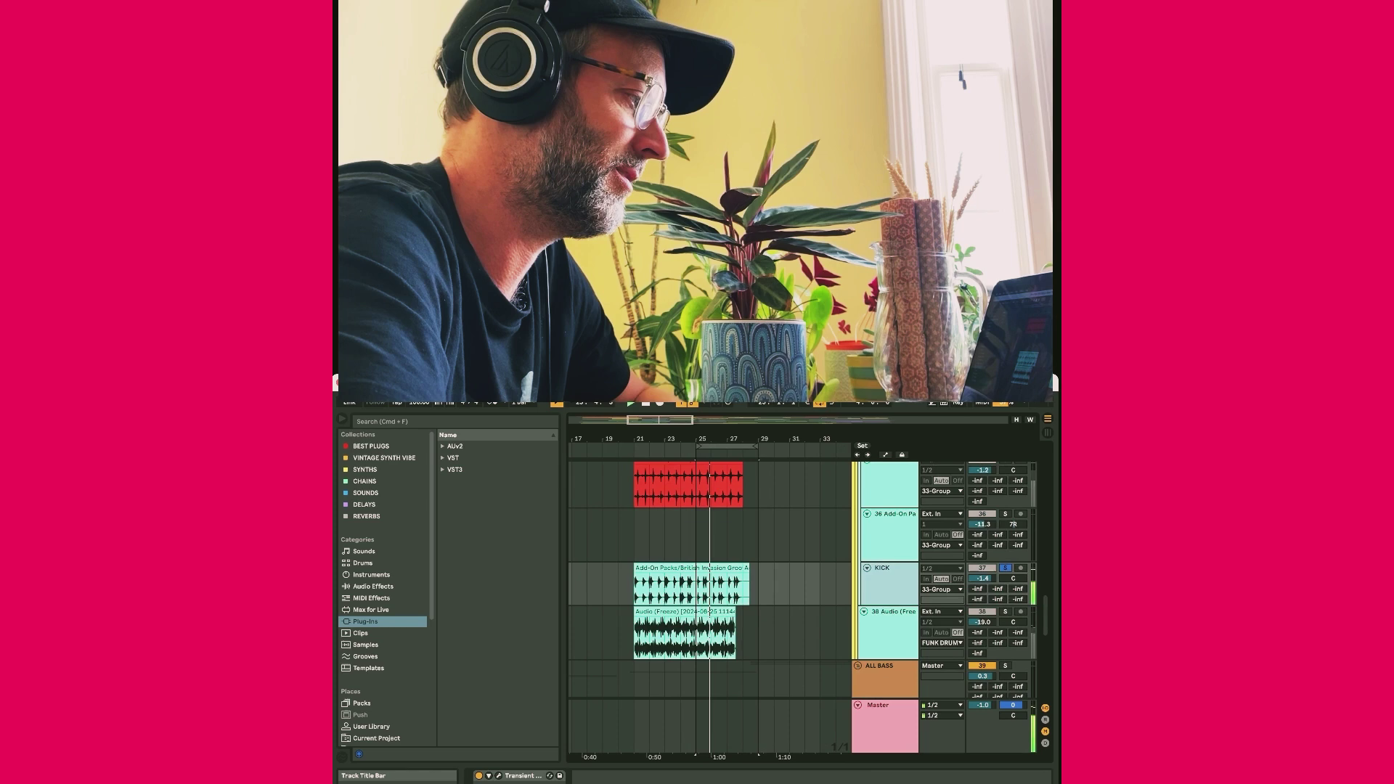
{"action": "scroll", "coordinate": [708, 578], "scroll_direction": "up", "scroll_amount": 2}
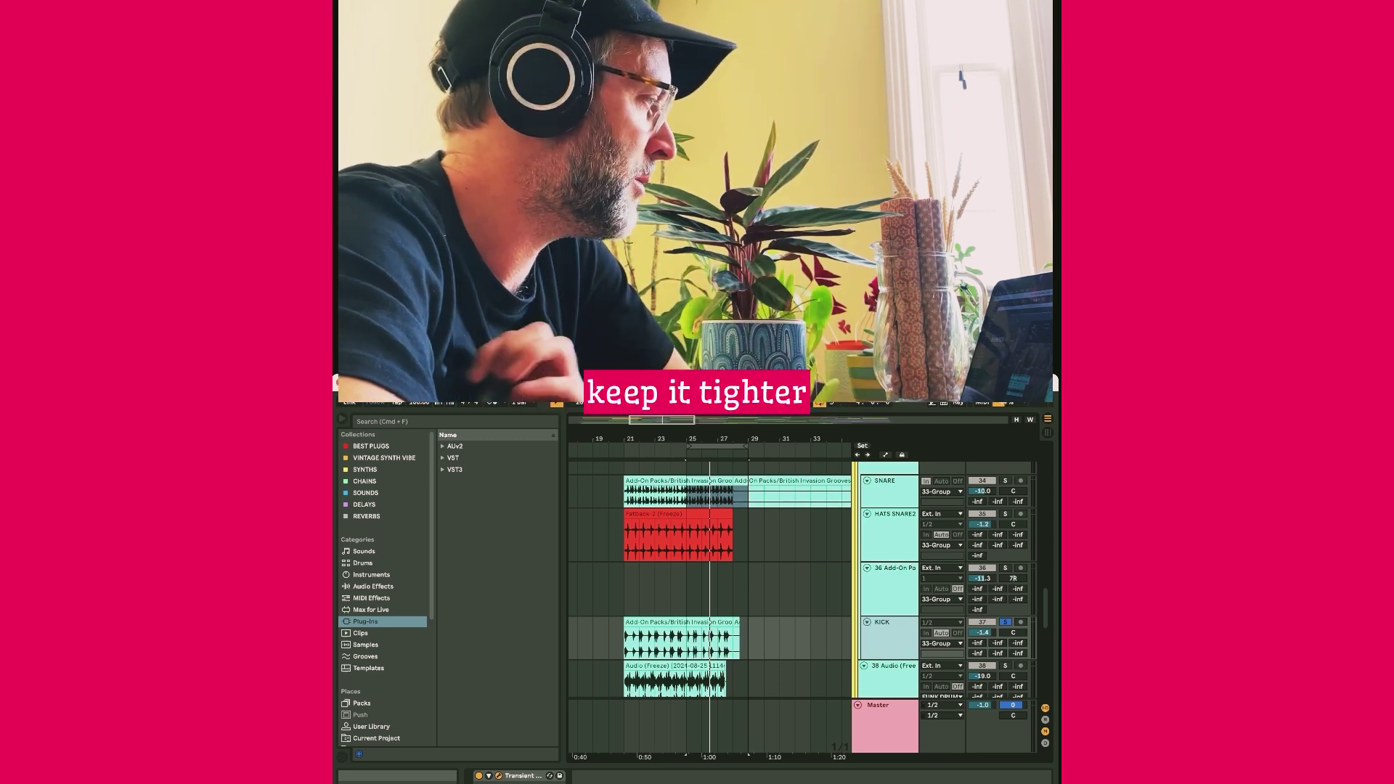
{"action": "scroll", "coordinate": [801, 577], "scroll_direction": "down", "scroll_amount": 2}
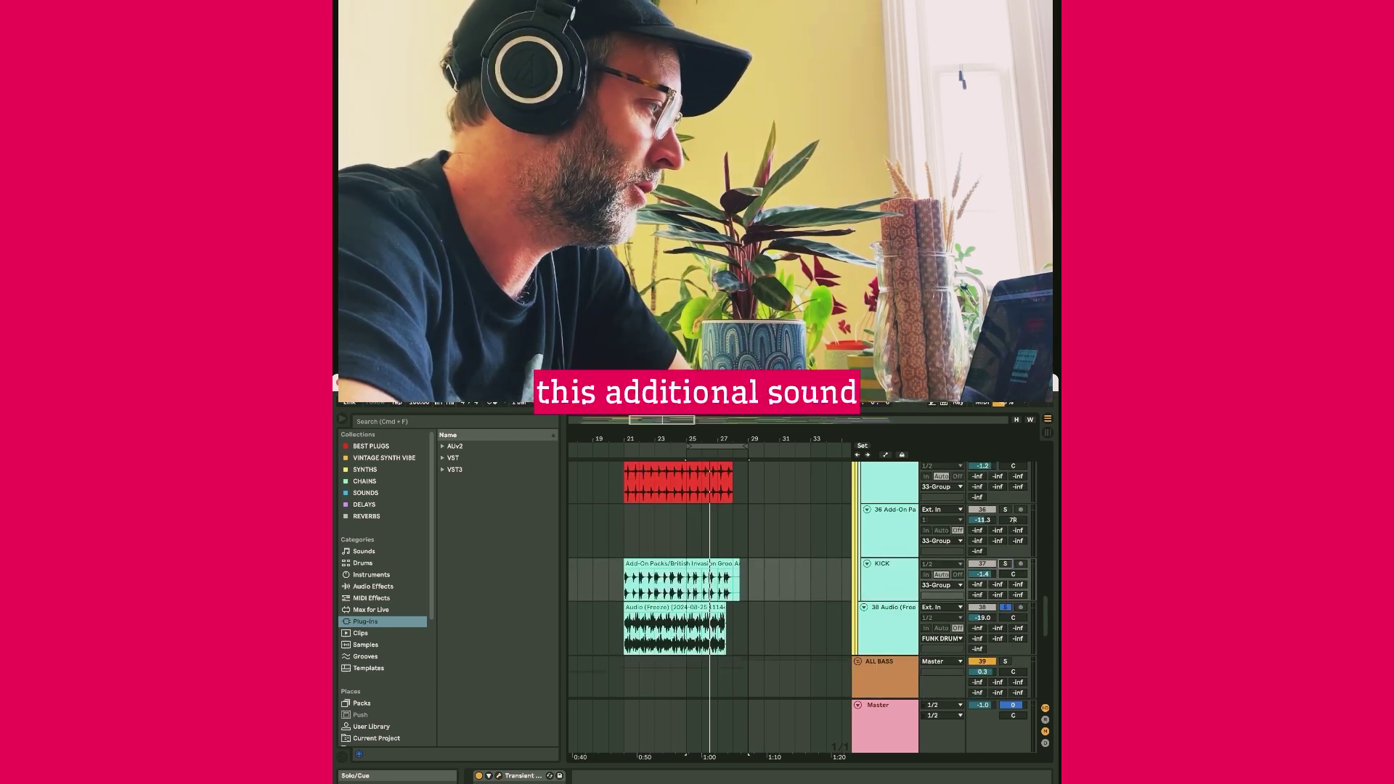
{"action": "scroll", "coordinate": [708, 577], "scroll_direction": "left", "scroll_amount": 1}
{"action": "left_click", "coordinate": [887, 606]}
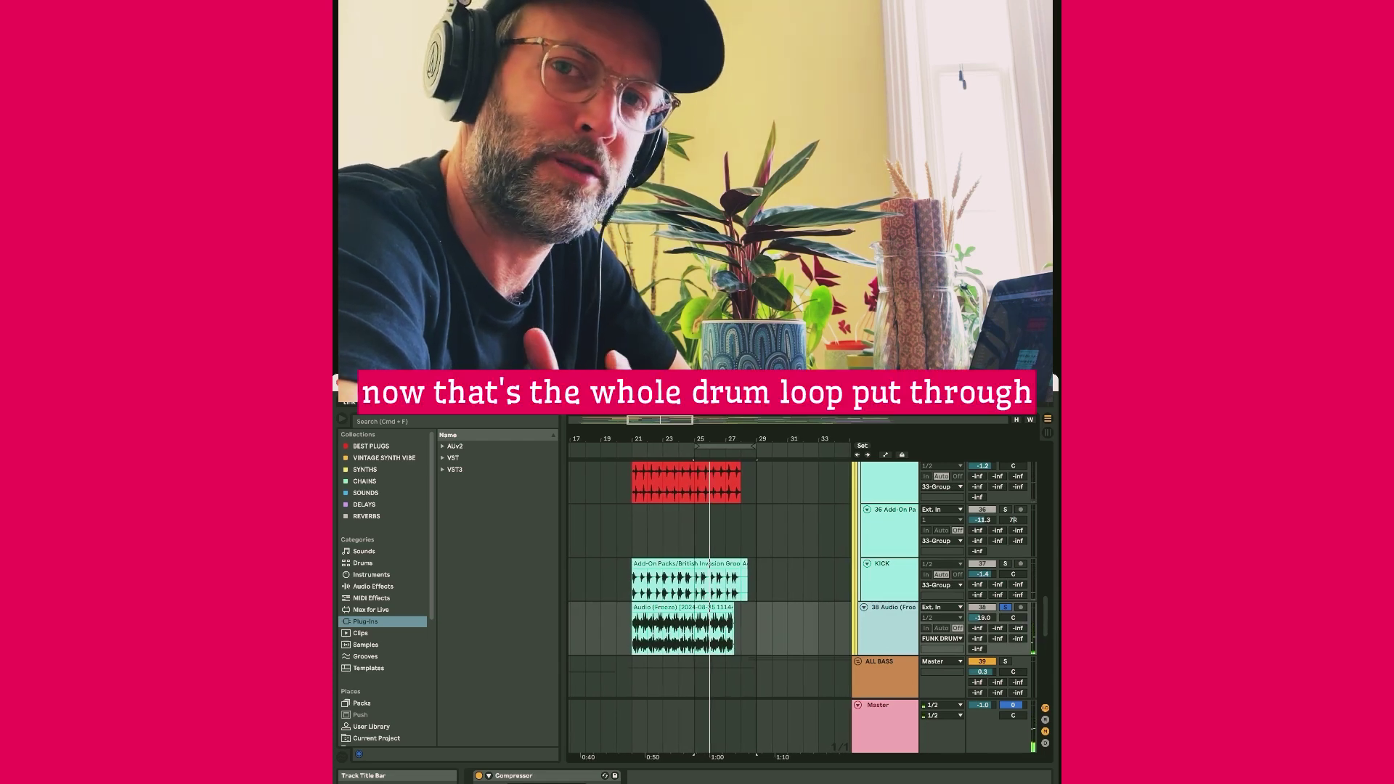
{"action": "scroll", "coordinate": [801, 567], "scroll_direction": "down", "scroll_amount": 1}
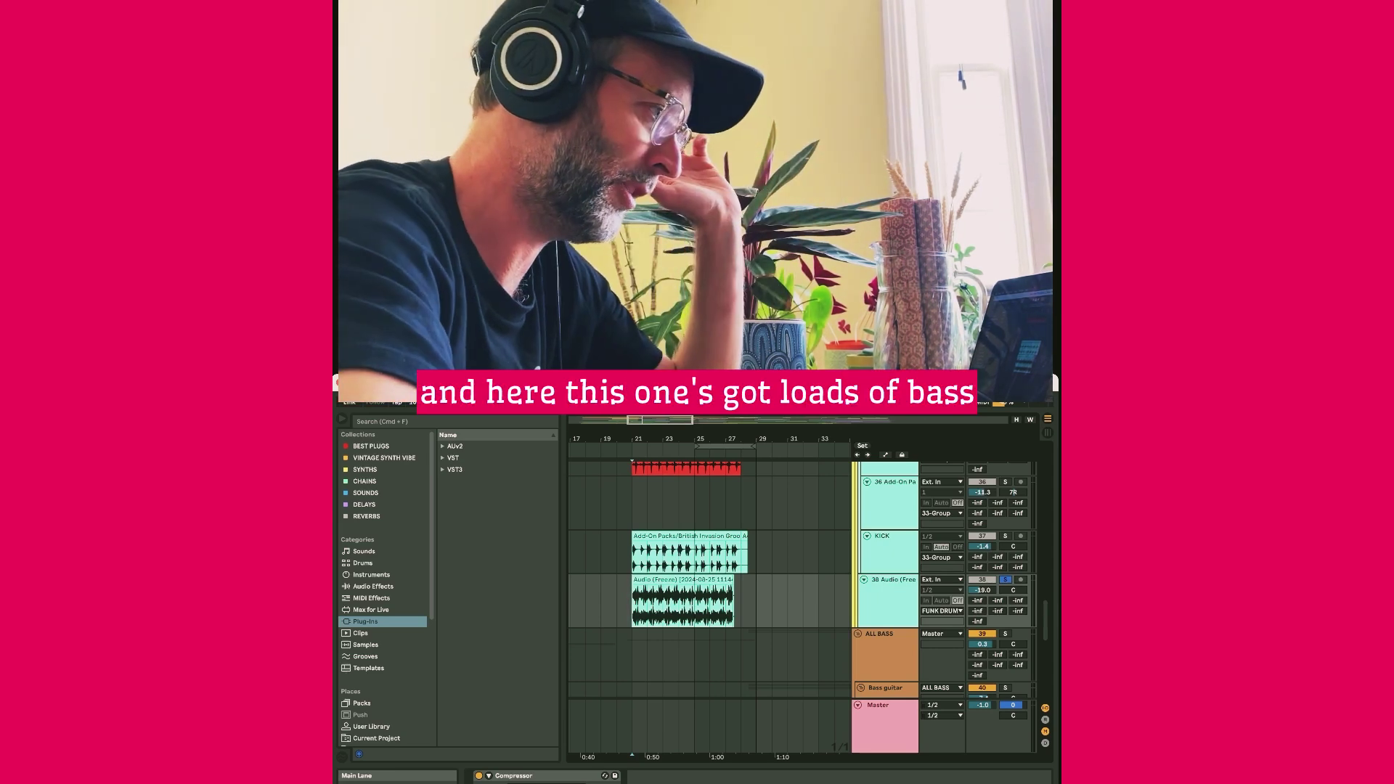
- Play the drums, restart from the bar 37 second chorus, and zoom in twice on the loop clips
{"action": "key", "text": "space"}
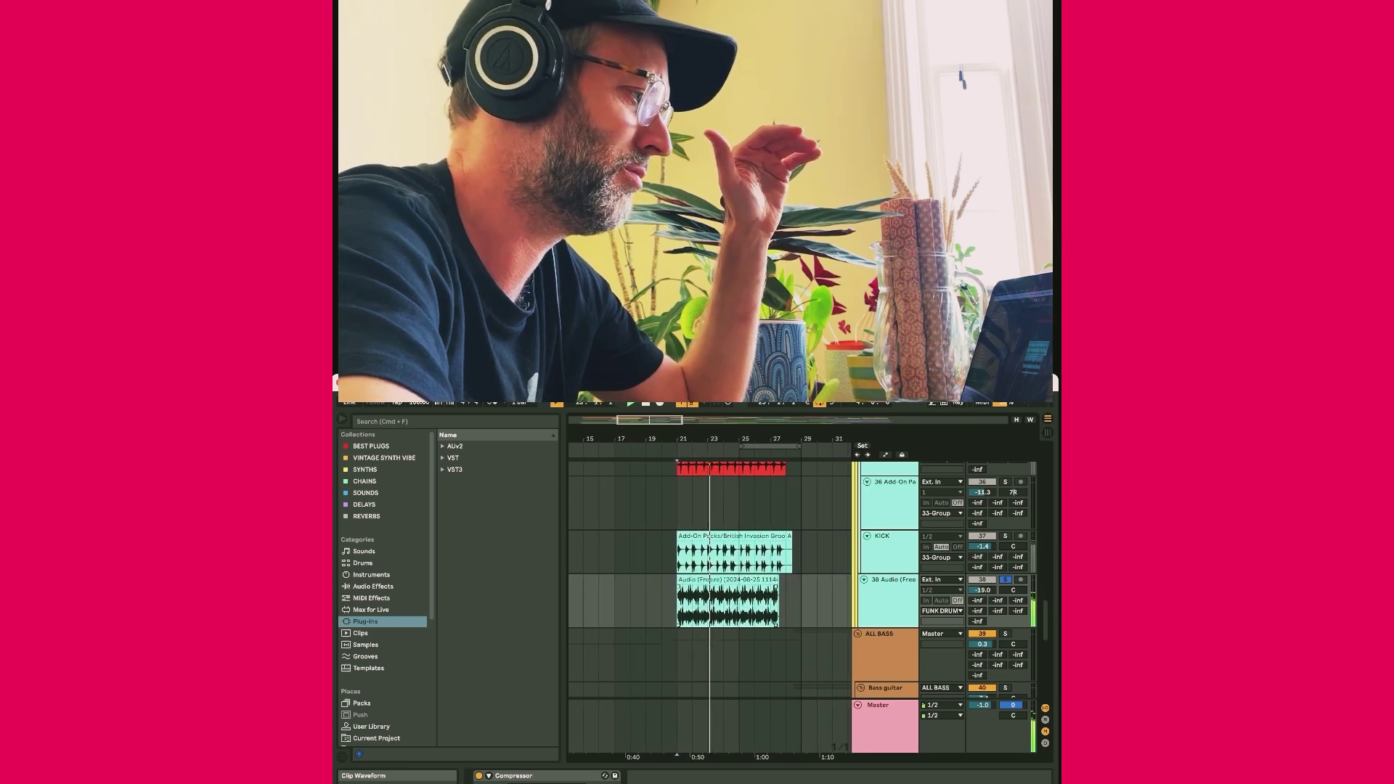
{"action": "scroll", "coordinate": [708, 577], "scroll_direction": "up", "scroll_amount": 3}
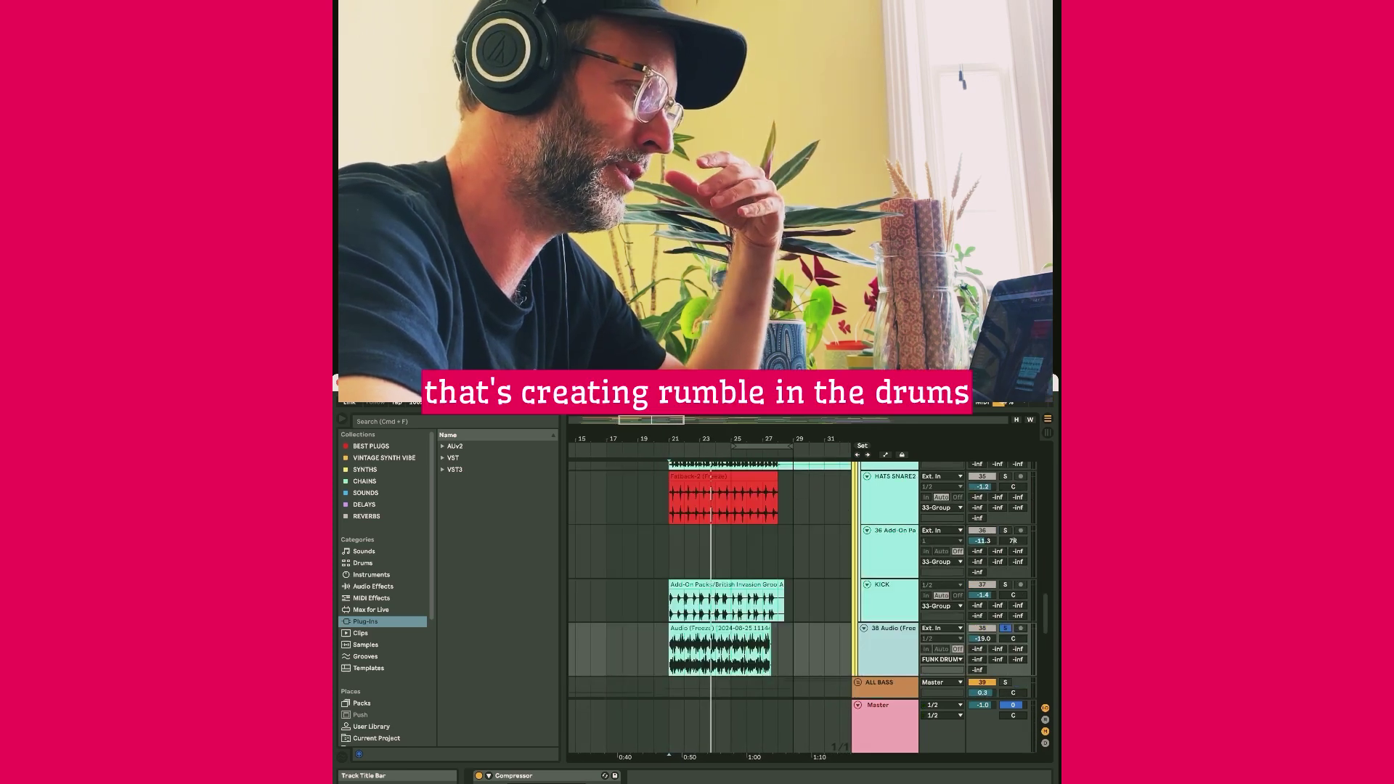
{"action": "scroll", "coordinate": [708, 578], "scroll_direction": "up", "scroll_amount": 3}
{"action": "scroll", "coordinate": [707, 577], "scroll_direction": "up", "scroll_amount": 3}
{"action": "scroll", "coordinate": [709, 578], "scroll_direction": "up", "scroll_amount": 3}
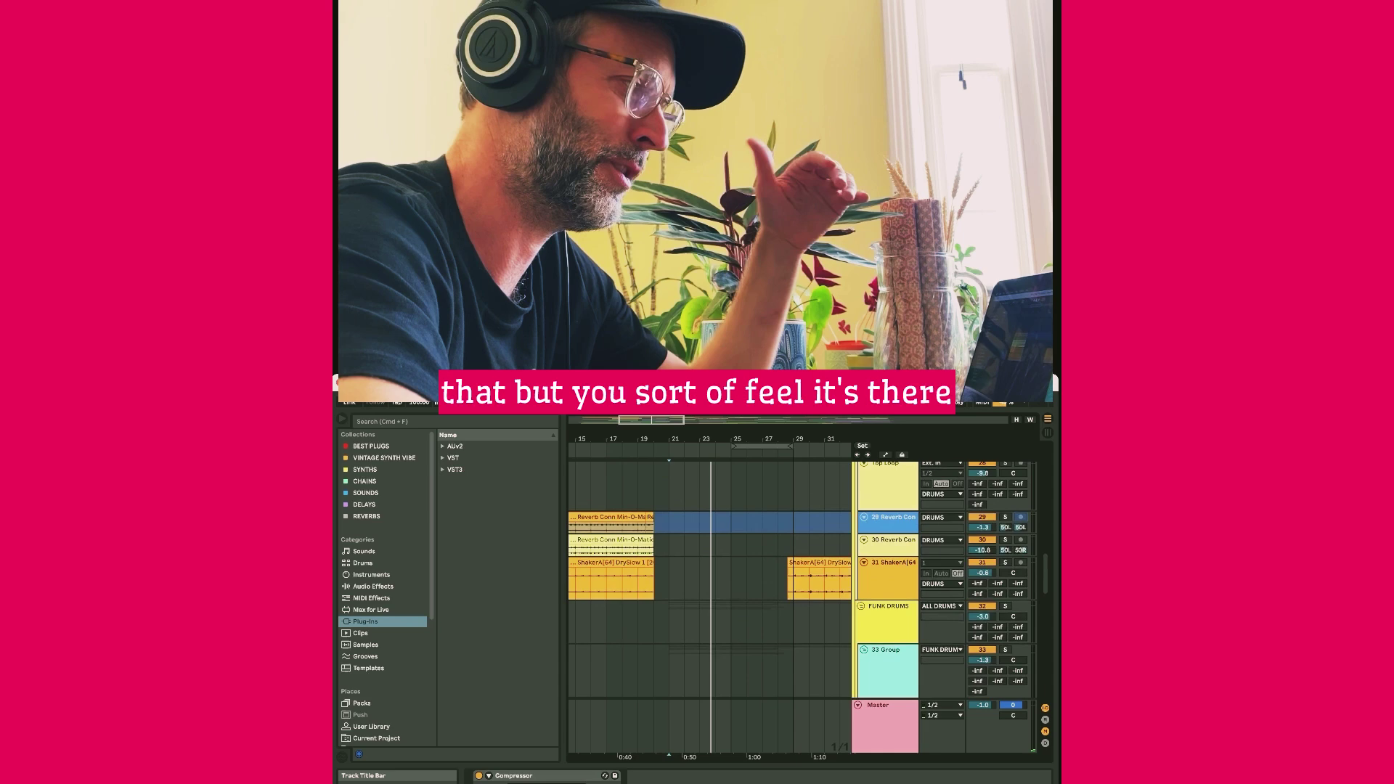
{"action": "scroll", "coordinate": [709, 578], "scroll_direction": "down", "scroll_amount": 1}
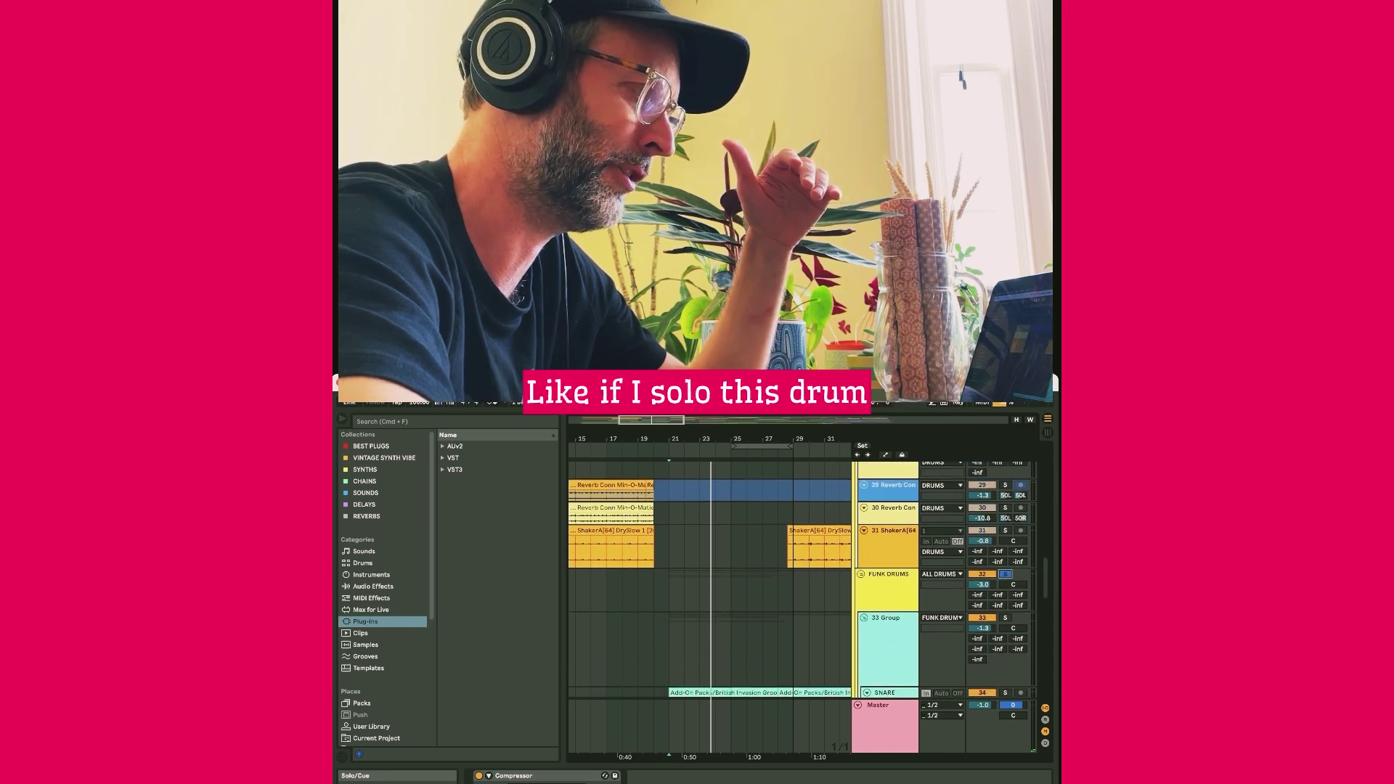
{"action": "scroll", "coordinate": [708, 577], "scroll_direction": "down", "scroll_amount": 2}
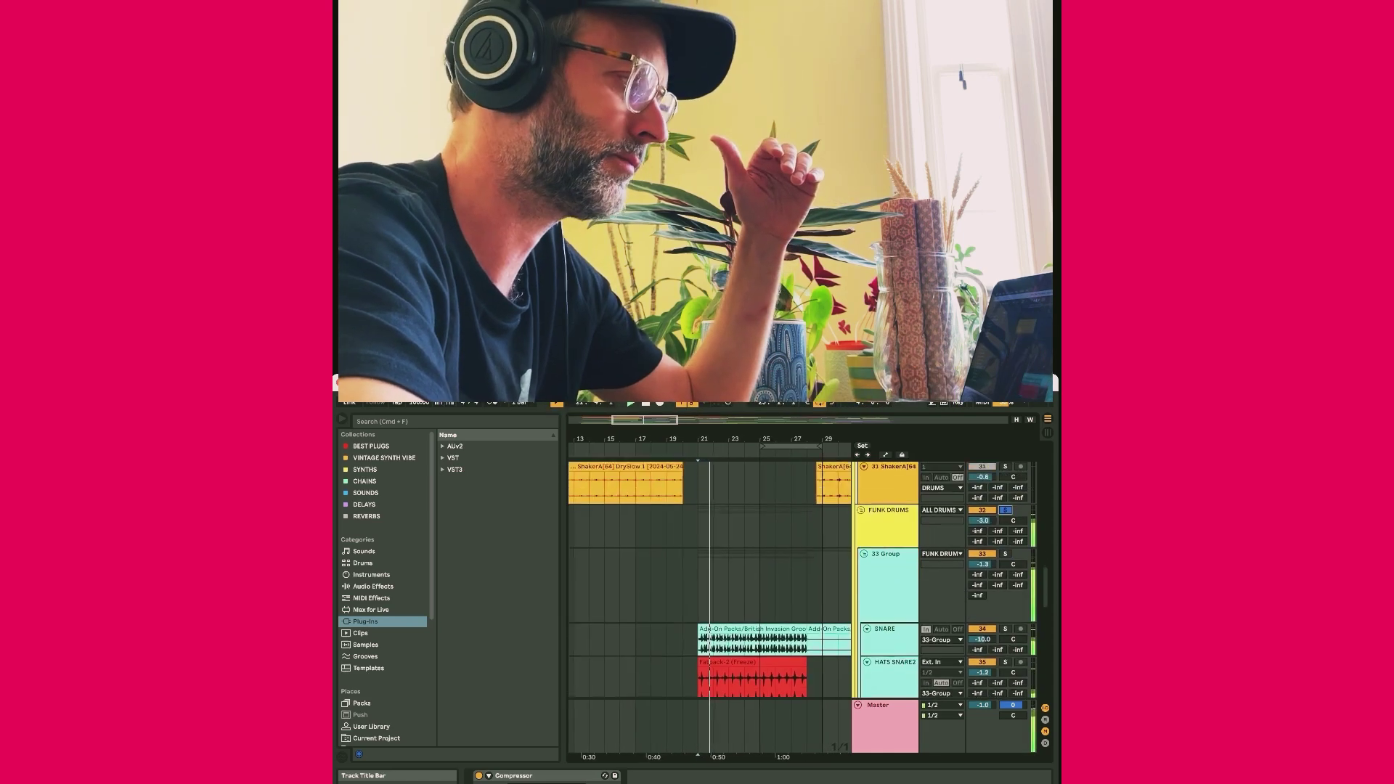
{"action": "scroll", "coordinate": [708, 577], "scroll_direction": "down", "scroll_amount": 2}
{"action": "scroll", "coordinate": [708, 577], "scroll_direction": "down", "scroll_amount": 2}
{"action": "scroll", "coordinate": [708, 577], "scroll_direction": "down", "scroll_amount": 2}
{"action": "scroll", "coordinate": [708, 577], "scroll_direction": "down", "scroll_amount": 1}
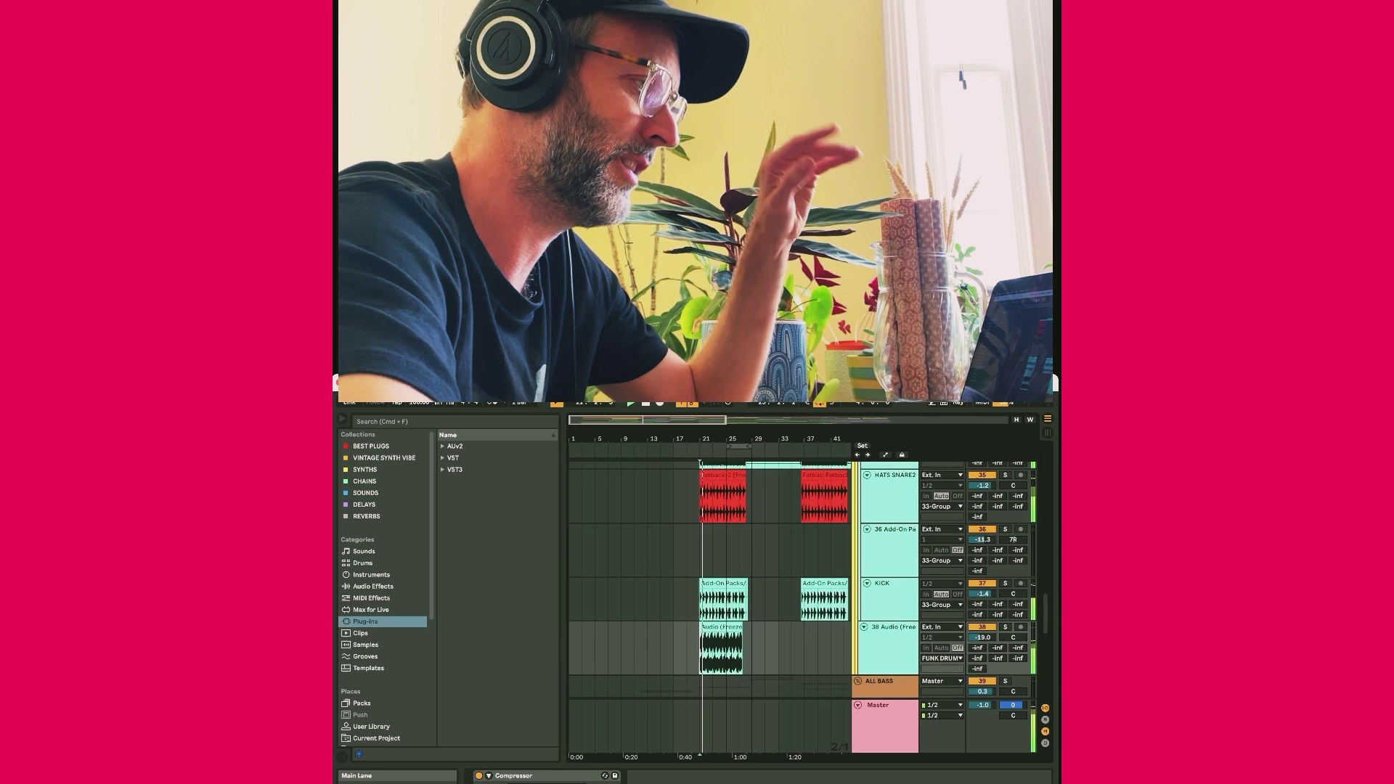
{"action": "scroll", "coordinate": [709, 577], "scroll_direction": "up", "scroll_amount": 3}
{"action": "scroll", "coordinate": [708, 577], "scroll_direction": "up", "scroll_amount": 3}
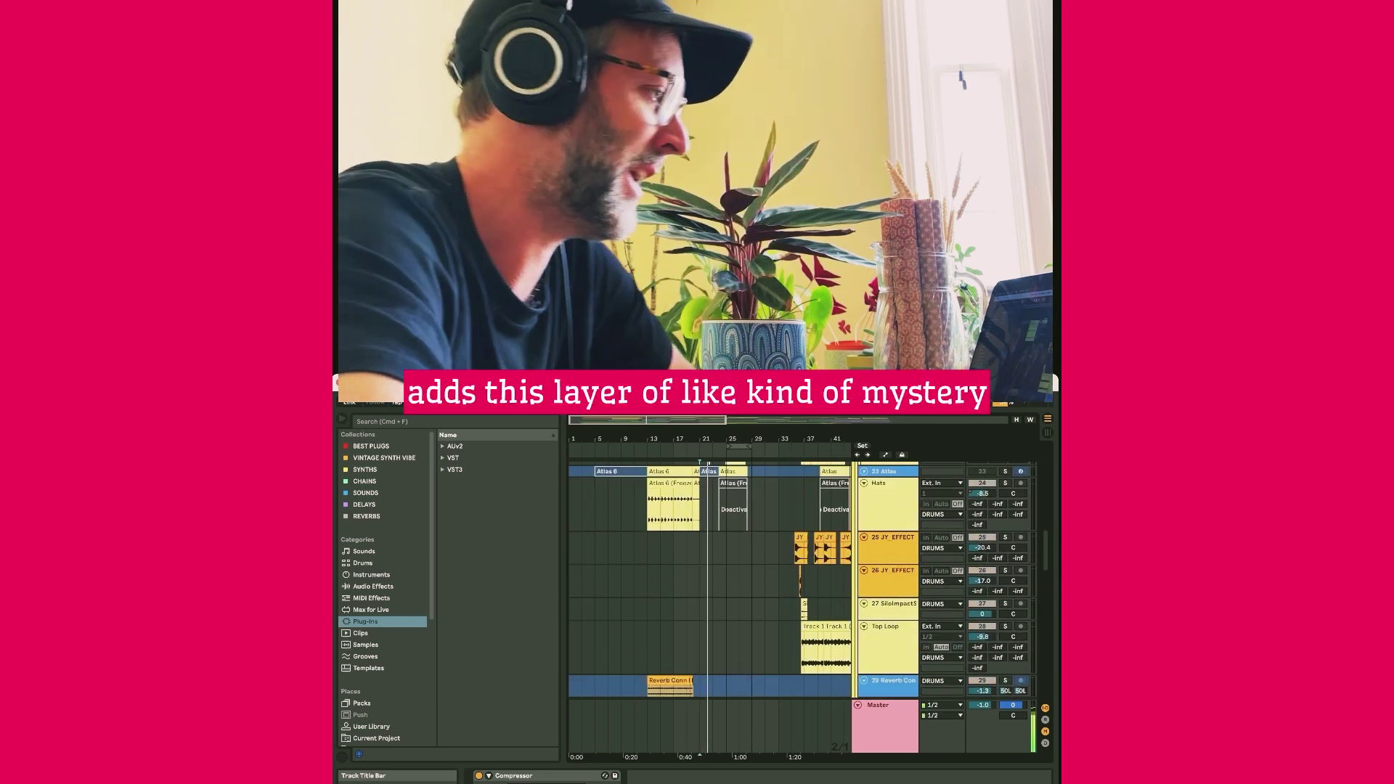
{"action": "scroll", "coordinate": [709, 578], "scroll_direction": "up", "scroll_amount": 3}
{"action": "scroll", "coordinate": [709, 577], "scroll_direction": "down", "scroll_amount": 2}
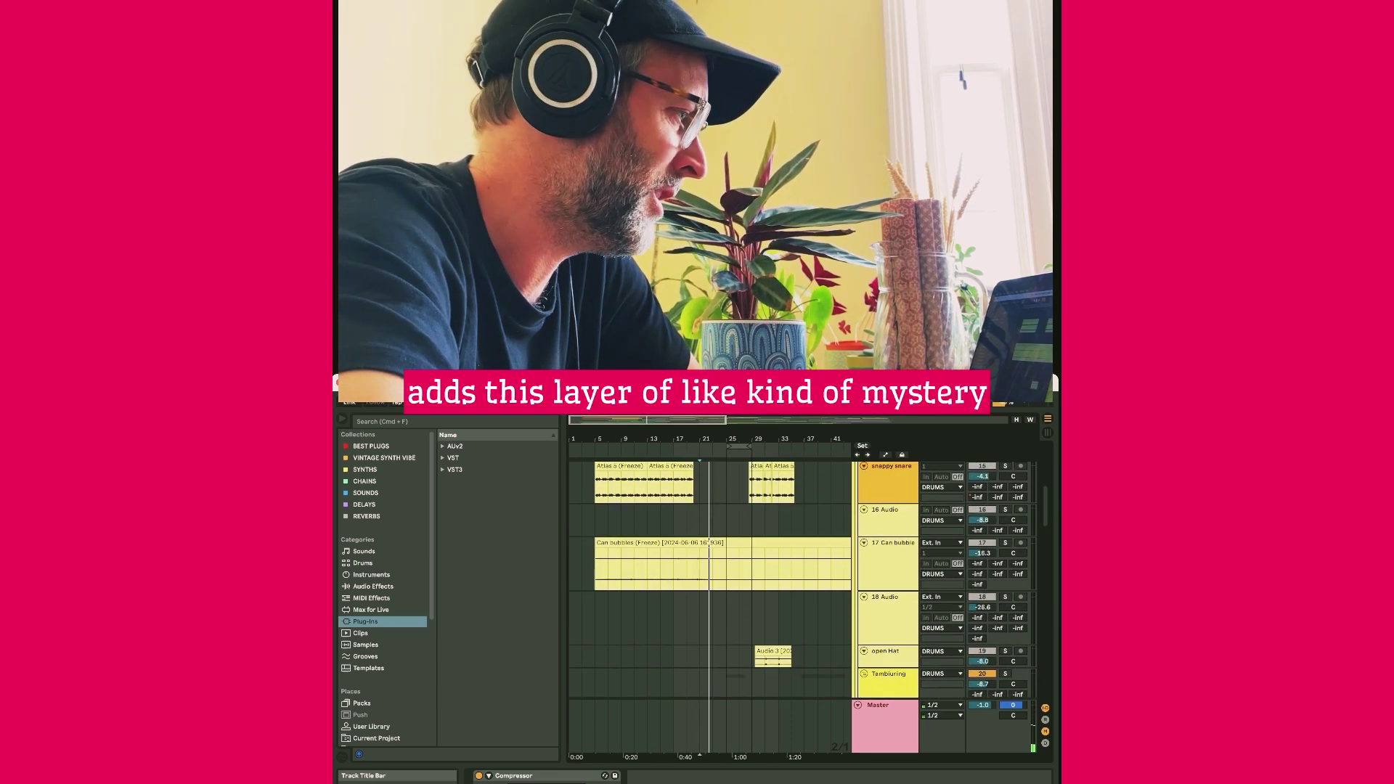
{"action": "scroll", "coordinate": [708, 578], "scroll_direction": "down", "scroll_amount": 2}
{"action": "scroll", "coordinate": [708, 578], "scroll_direction": "down", "scroll_amount": 2}
{"action": "scroll", "coordinate": [708, 577], "scroll_direction": "down", "scroll_amount": 2}
{"action": "scroll", "coordinate": [708, 578], "scroll_direction": "down", "scroll_amount": 1}
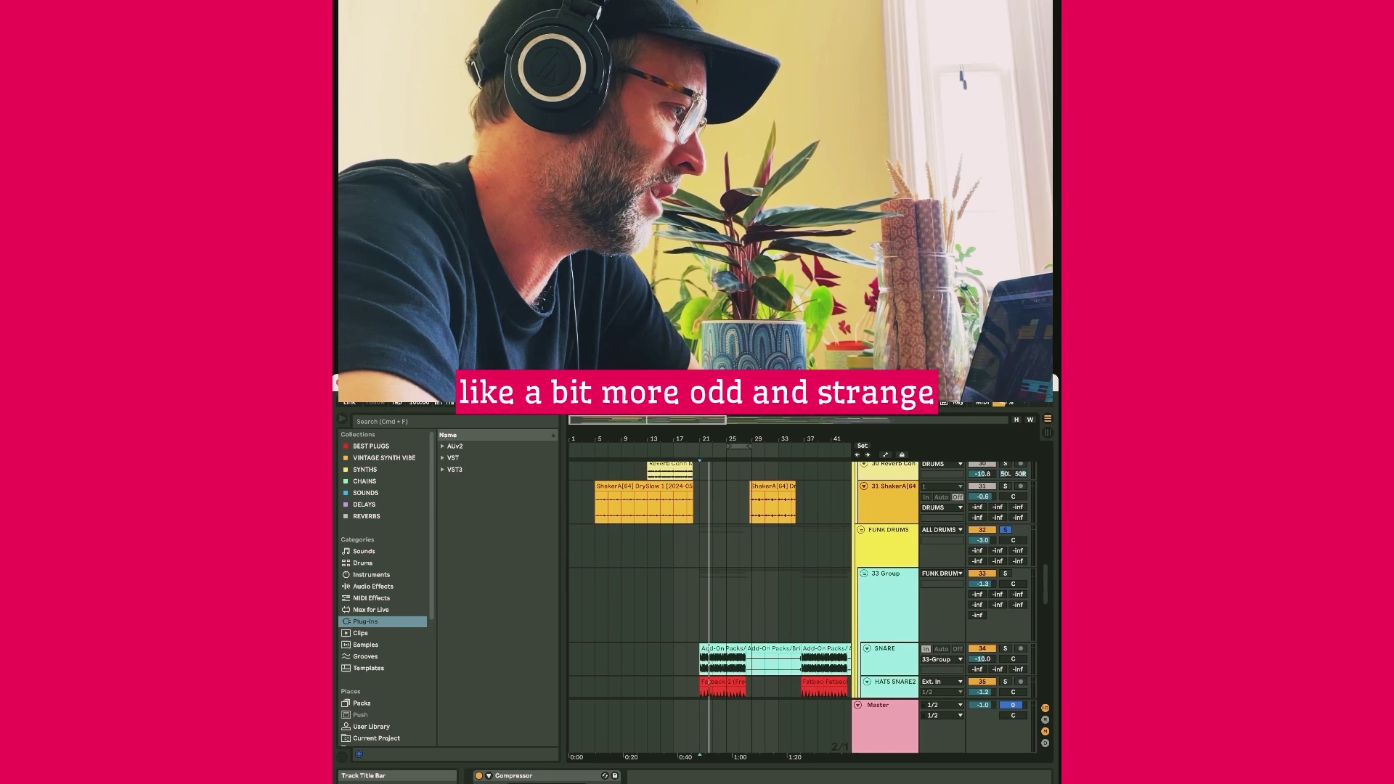
{"action": "scroll", "coordinate": [709, 577], "scroll_direction": "down", "scroll_amount": 2}
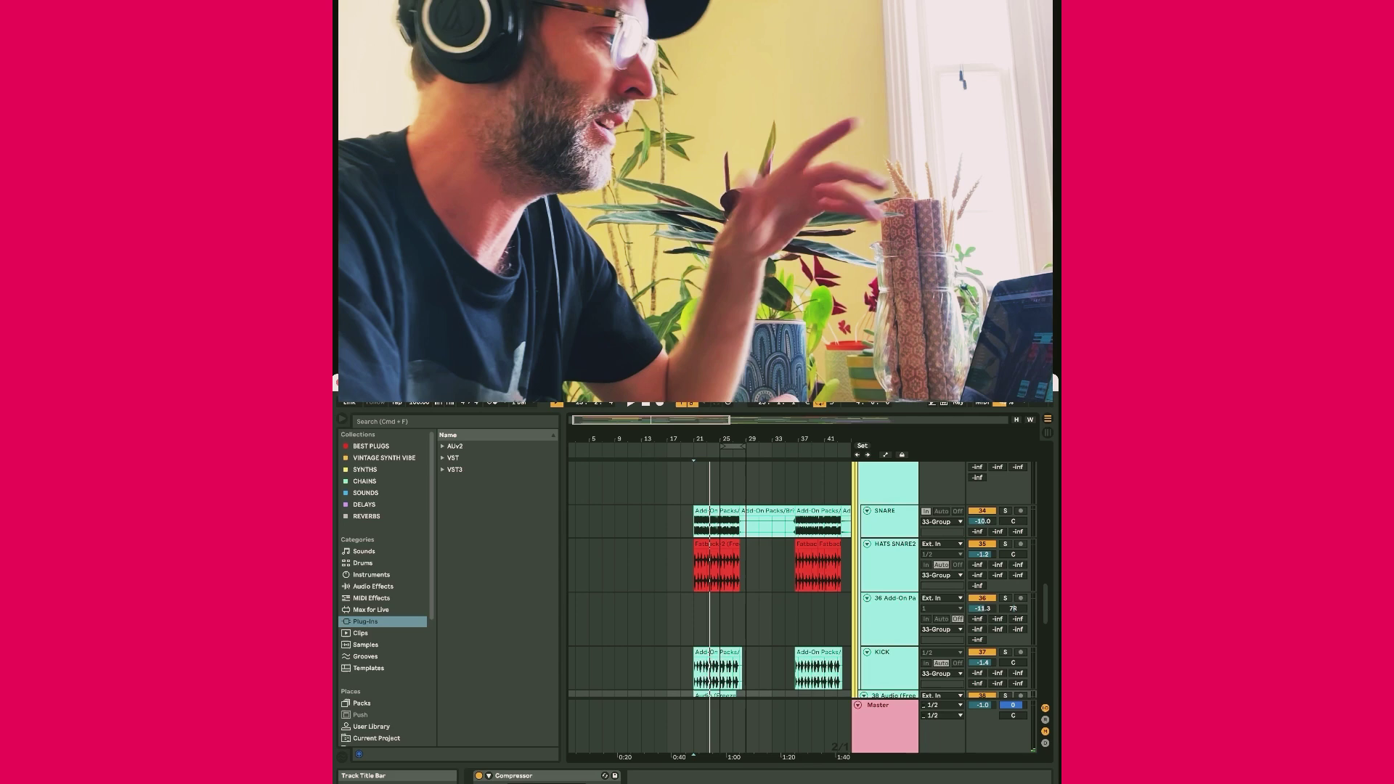
{"action": "scroll", "coordinate": [708, 588], "scroll_direction": "down", "scroll_amount": 2}
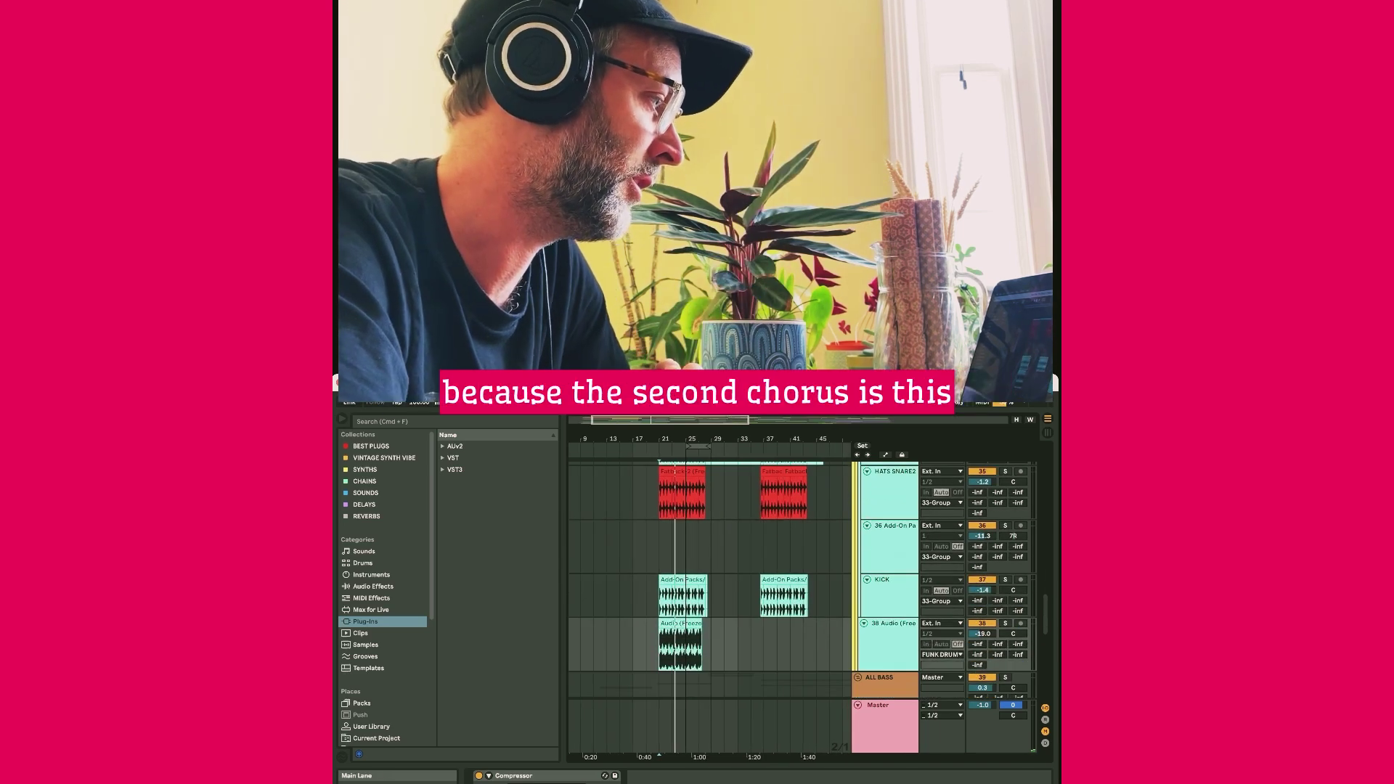
{"action": "key", "text": "space"}
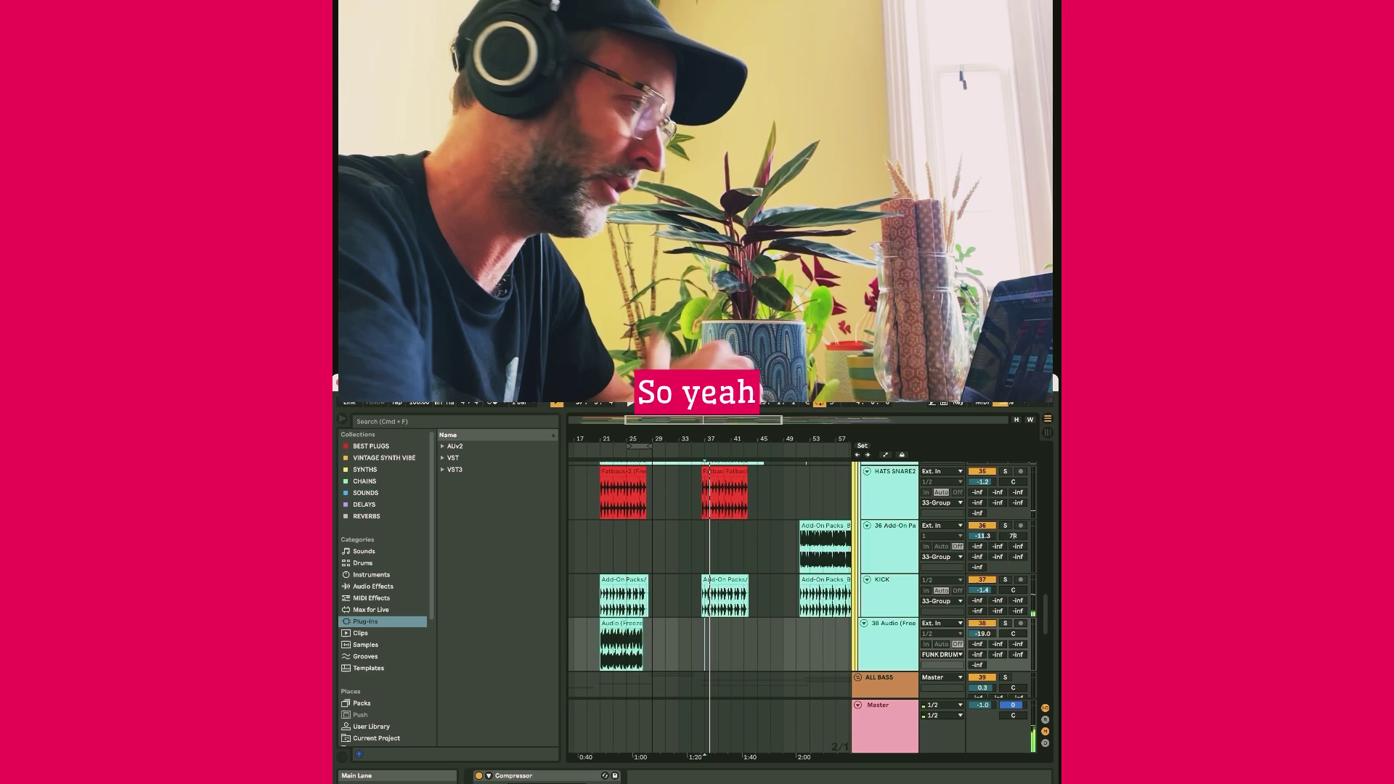
{"action": "scroll", "coordinate": [708, 589], "scroll_direction": "left", "scroll_amount": 1}
{"action": "scroll", "coordinate": [709, 589], "scroll_direction": "up", "scroll_amount": 3}
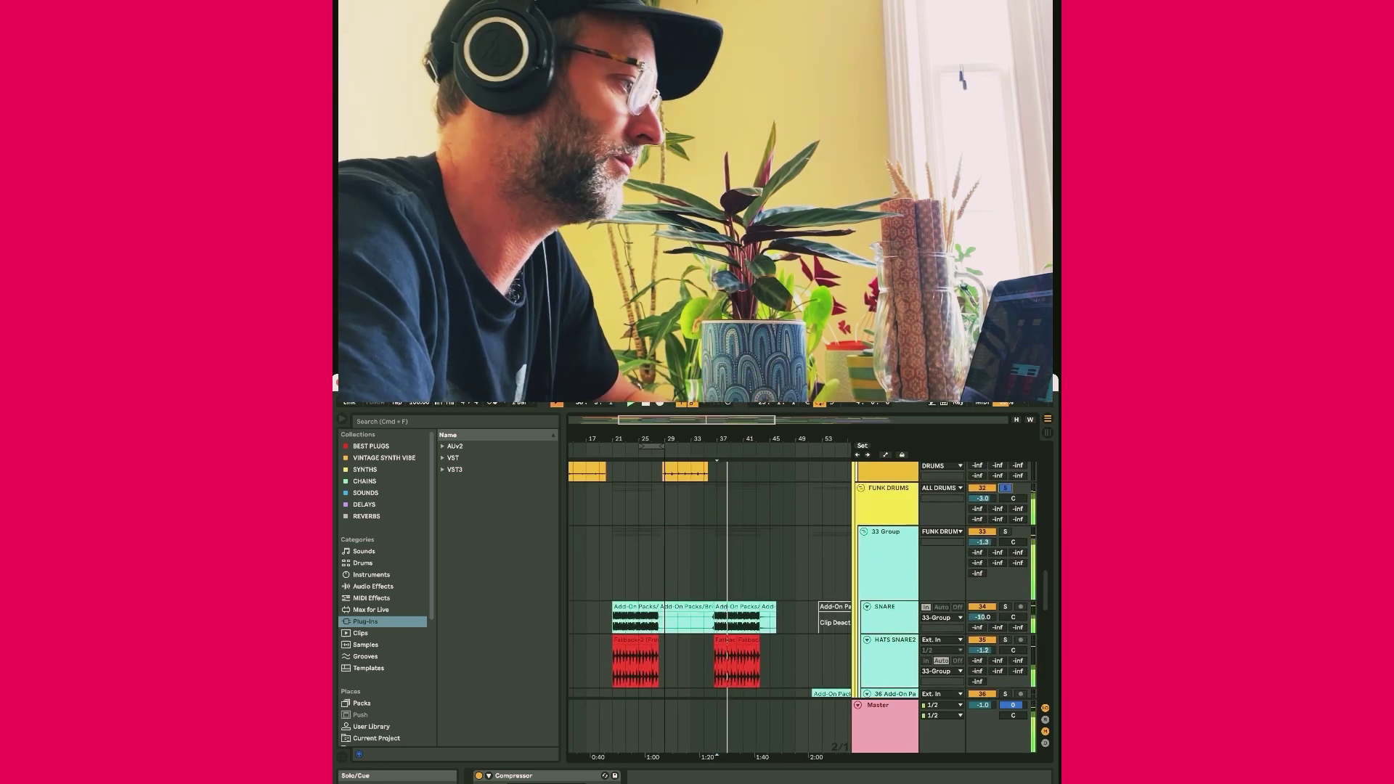
{"action": "scroll", "coordinate": [709, 589], "scroll_direction": "down", "scroll_amount": 1}
{"action": "scroll", "coordinate": [708, 589], "scroll_direction": "down", "scroll_amount": 3}
{"action": "scroll", "coordinate": [707, 589], "scroll_direction": "down", "scroll_amount": 1}
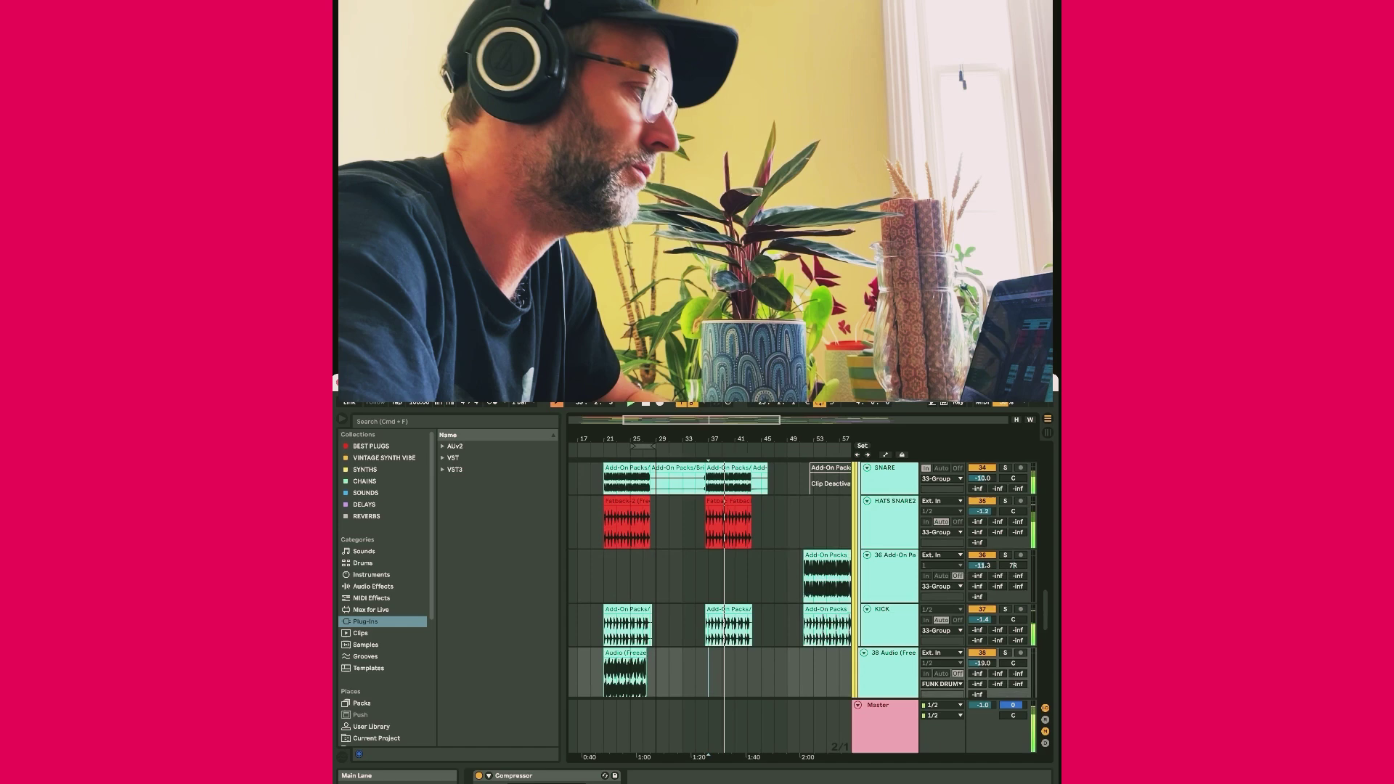
{"action": "scroll", "coordinate": [708, 588], "scroll_direction": "down", "scroll_amount": 1}
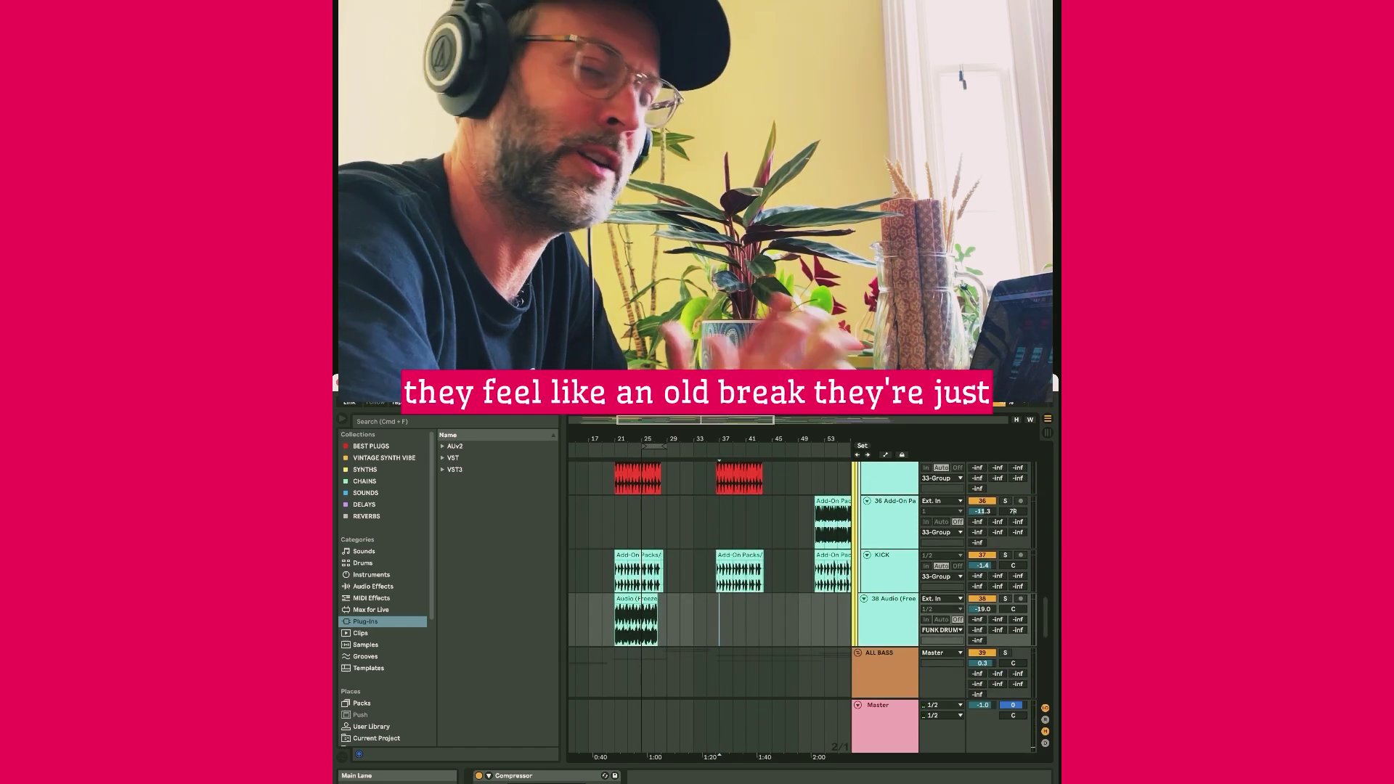
{"action": "key", "text": "plus"}
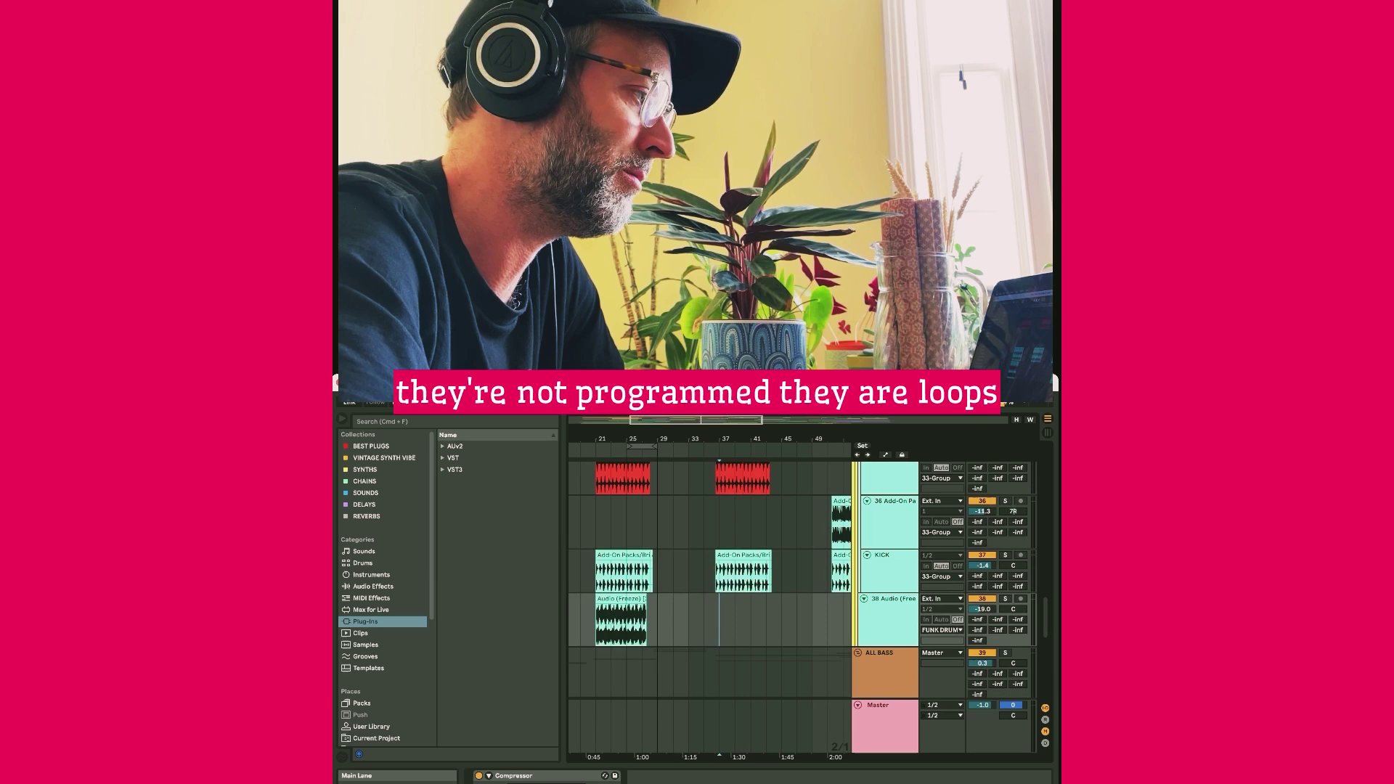
{"action": "key", "text": "plus"}
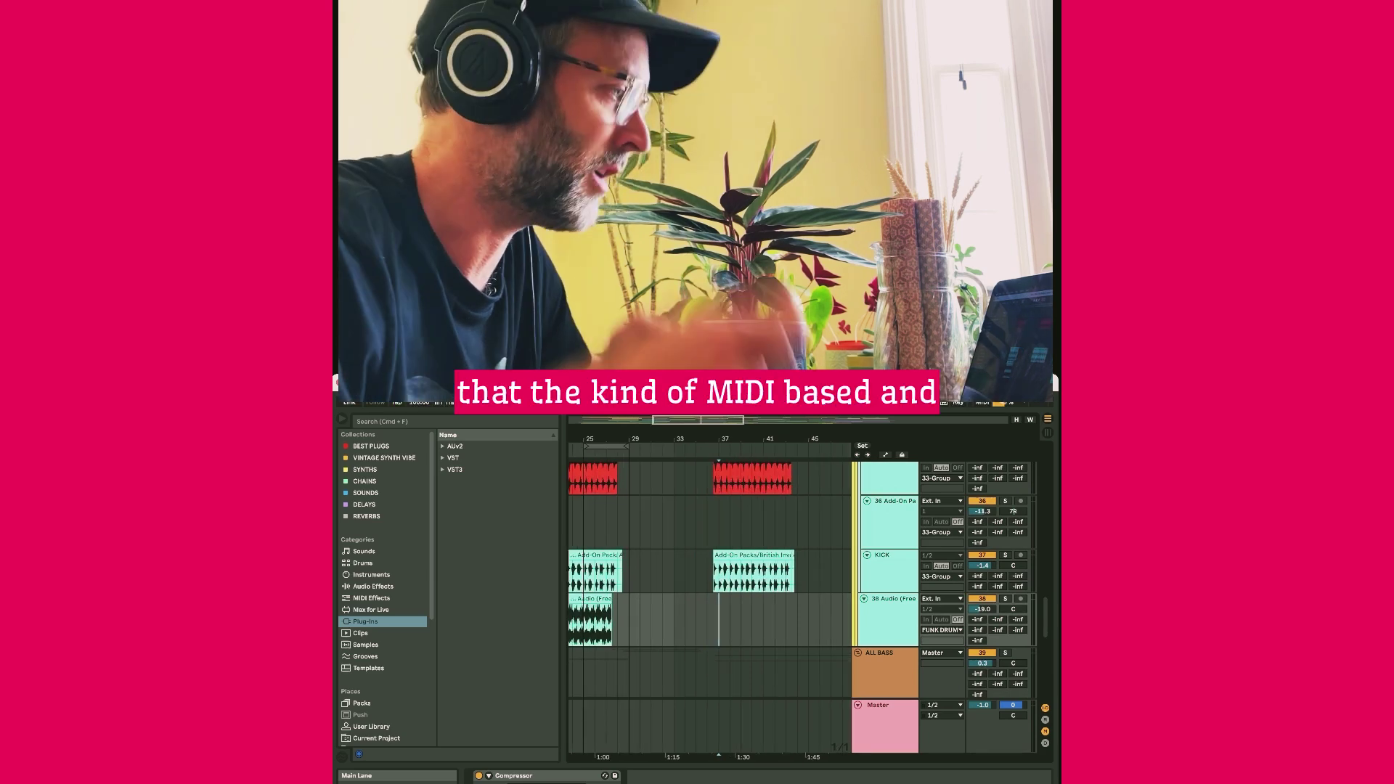
{"action": "scroll", "coordinate": [708, 588], "scroll_direction": "up", "scroll_amount": 5}
{"action": "scroll", "coordinate": [707, 588], "scroll_direction": "up", "scroll_amount": 3}
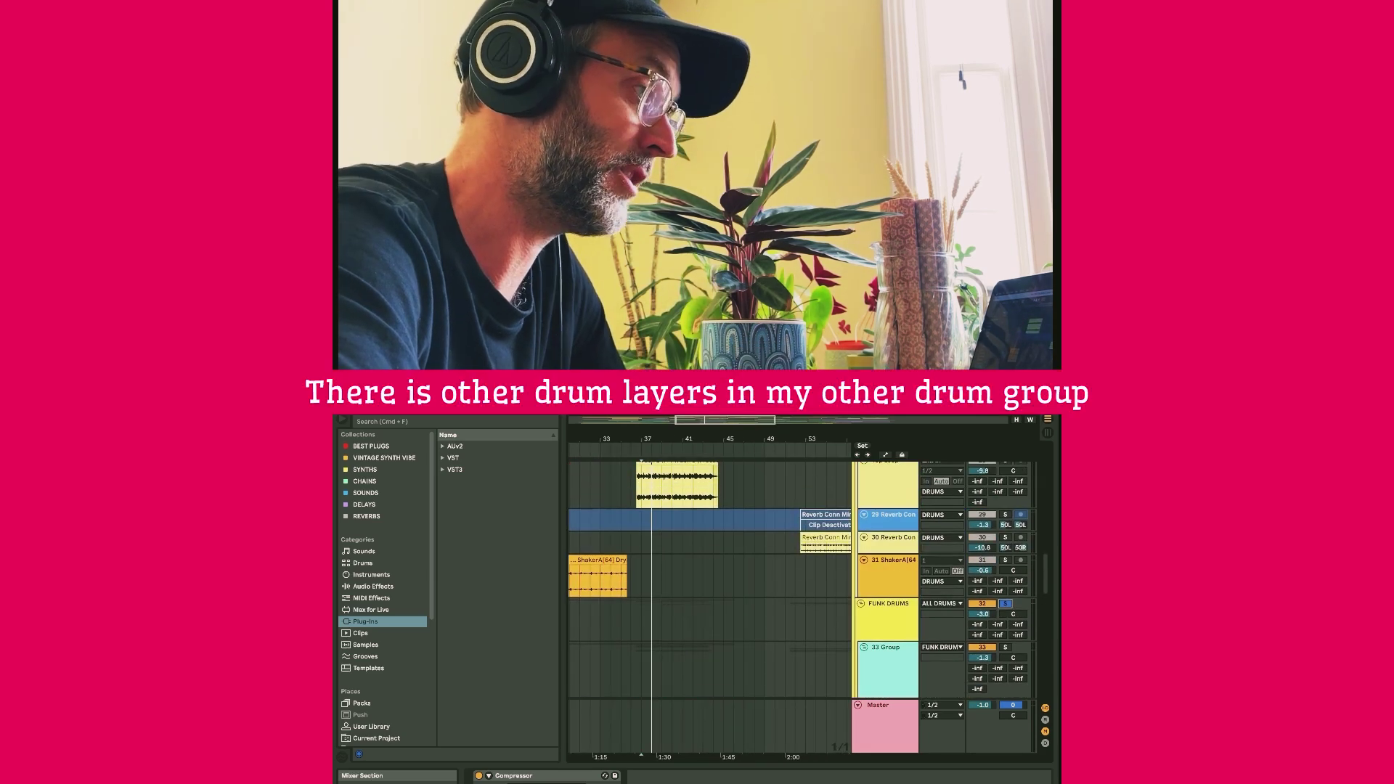
{"action": "scroll", "coordinate": [709, 588], "scroll_direction": "up", "scroll_amount": 3}
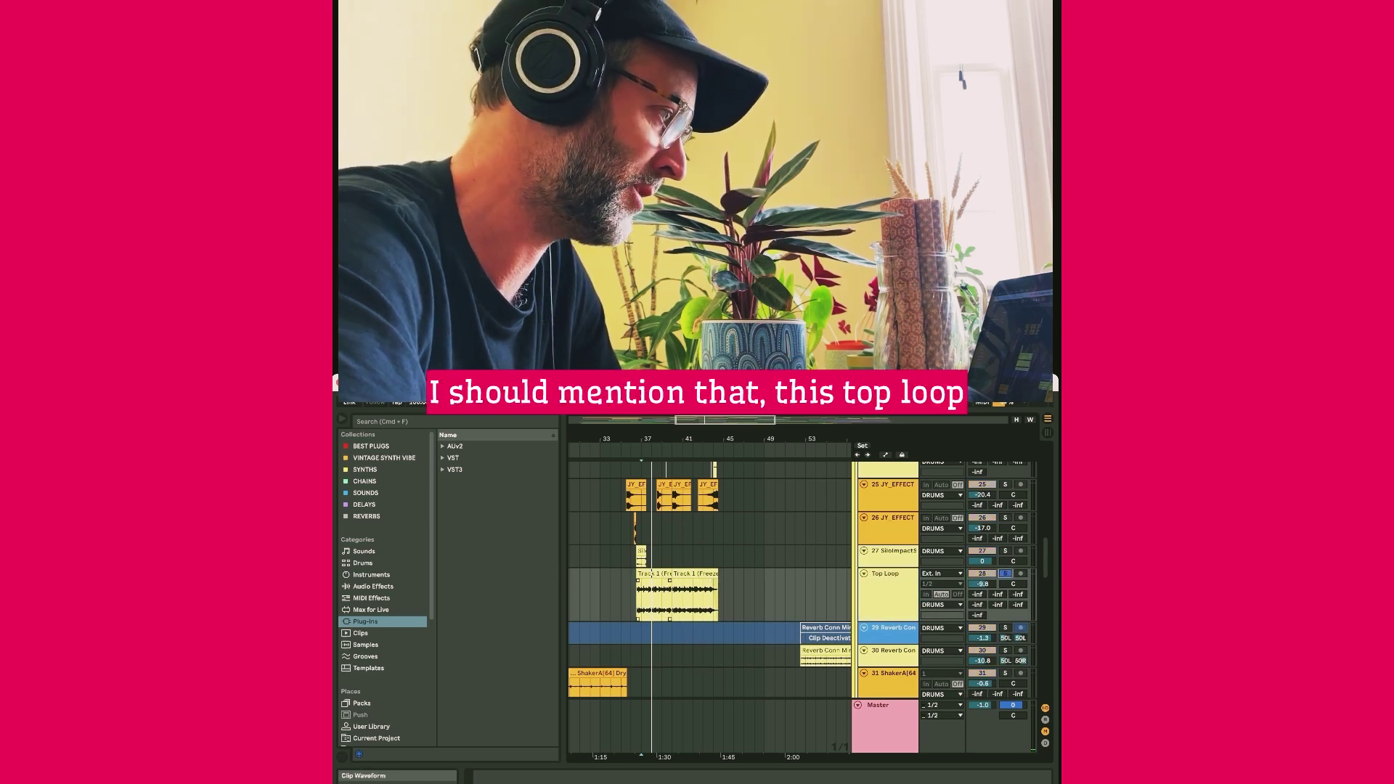
- Start playback from bar 37 to hear the Top Loop track
{"action": "key", "text": "space"}
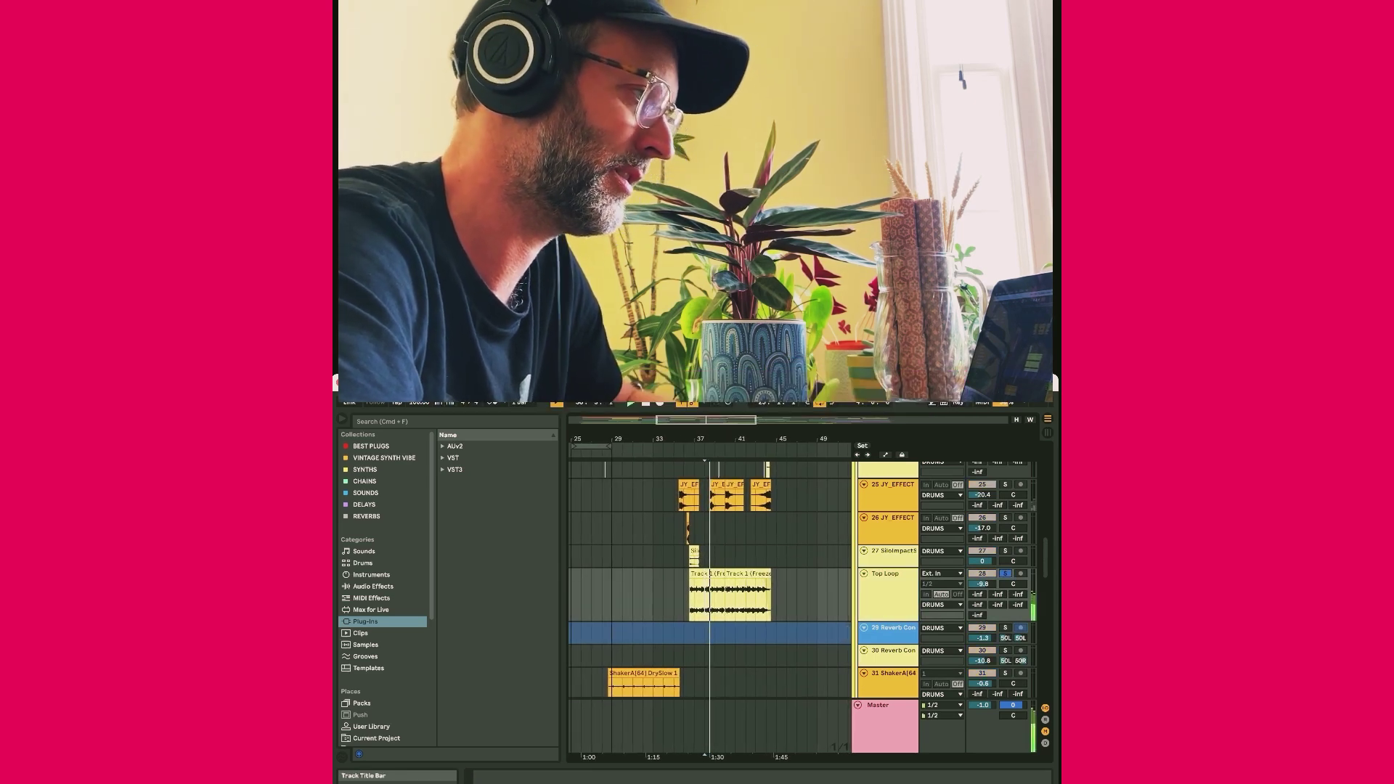
{"action": "scroll", "coordinate": [709, 578], "scroll_direction": "down", "scroll_amount": 5}
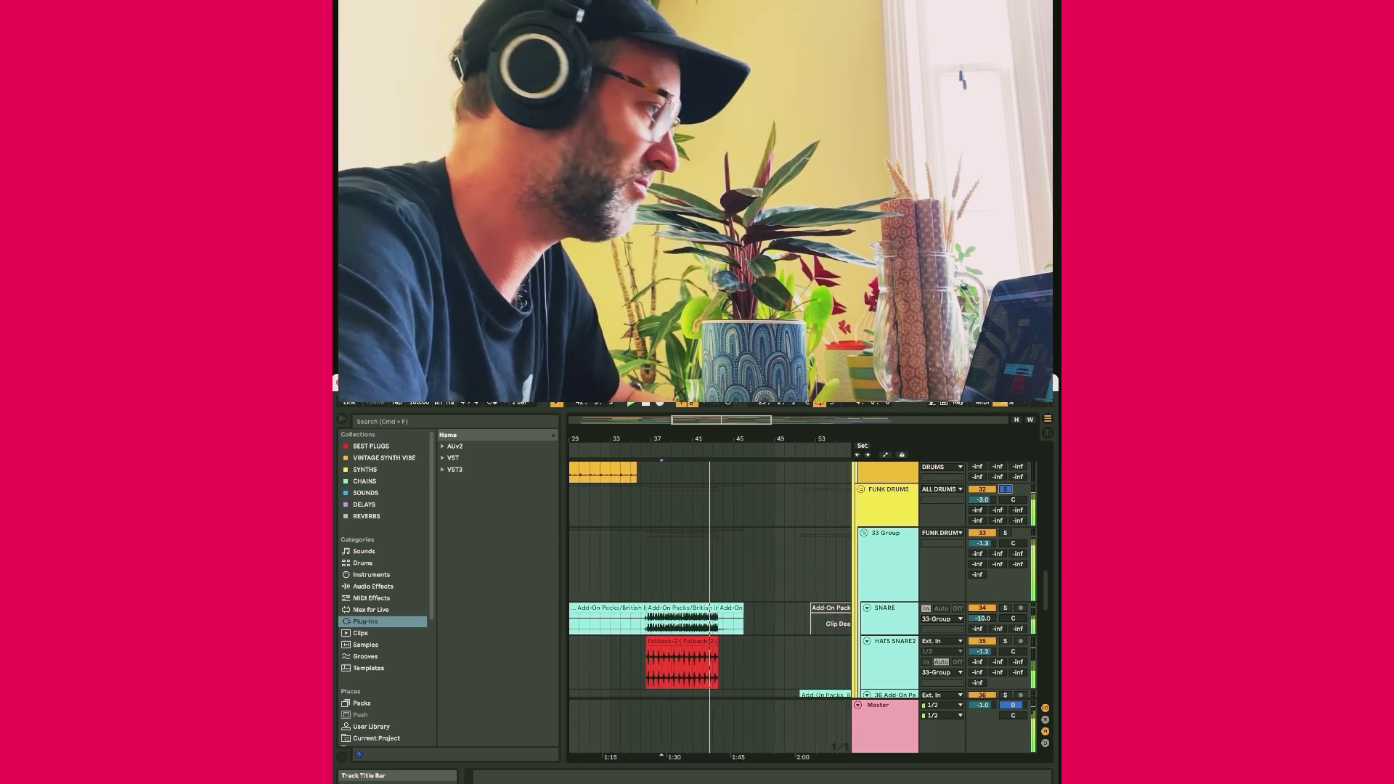
{"action": "scroll", "coordinate": [707, 577], "scroll_direction": "up", "scroll_amount": 3}
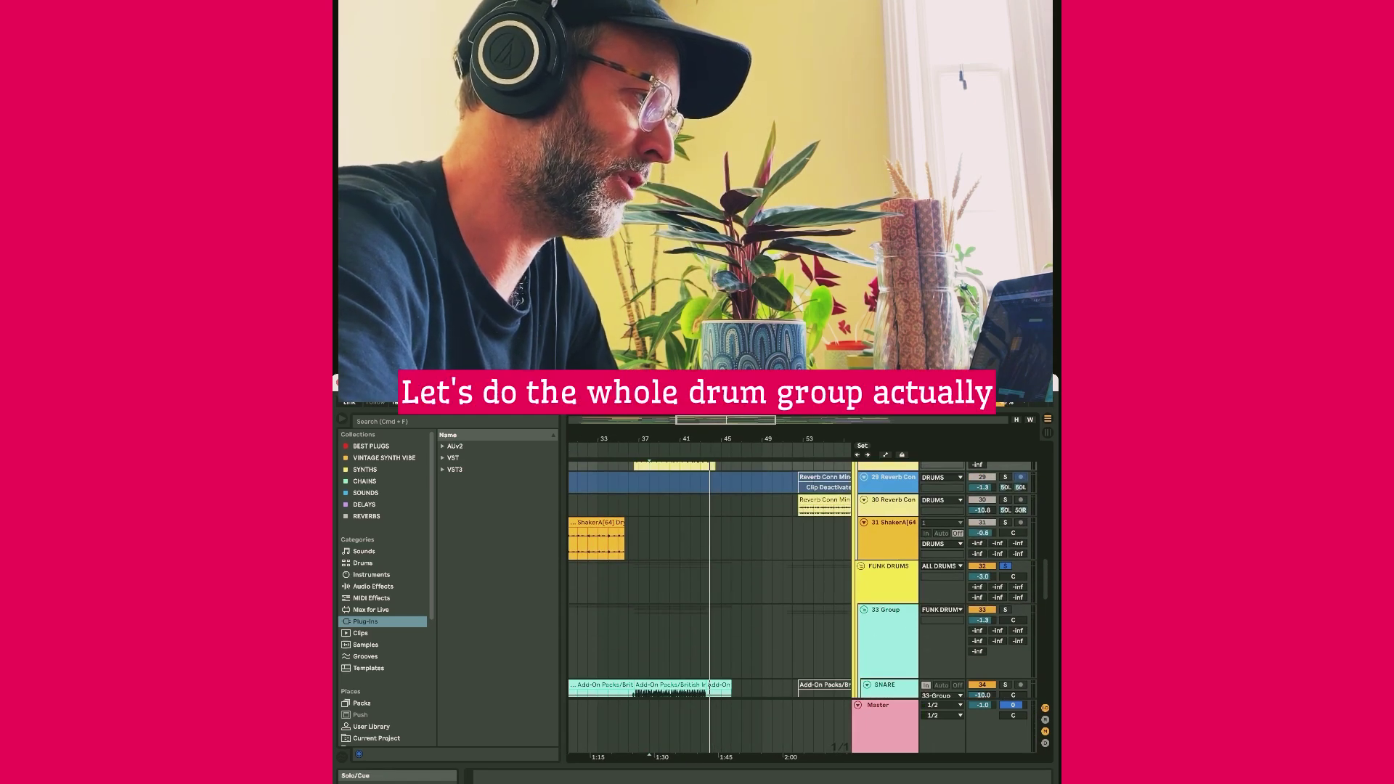
{"action": "scroll", "coordinate": [708, 578], "scroll_direction": "up", "scroll_amount": 5}
{"action": "scroll", "coordinate": [708, 578], "scroll_direction": "up", "scroll_amount": 3}
{"action": "scroll", "coordinate": [708, 578], "scroll_direction": "up", "scroll_amount": 3}
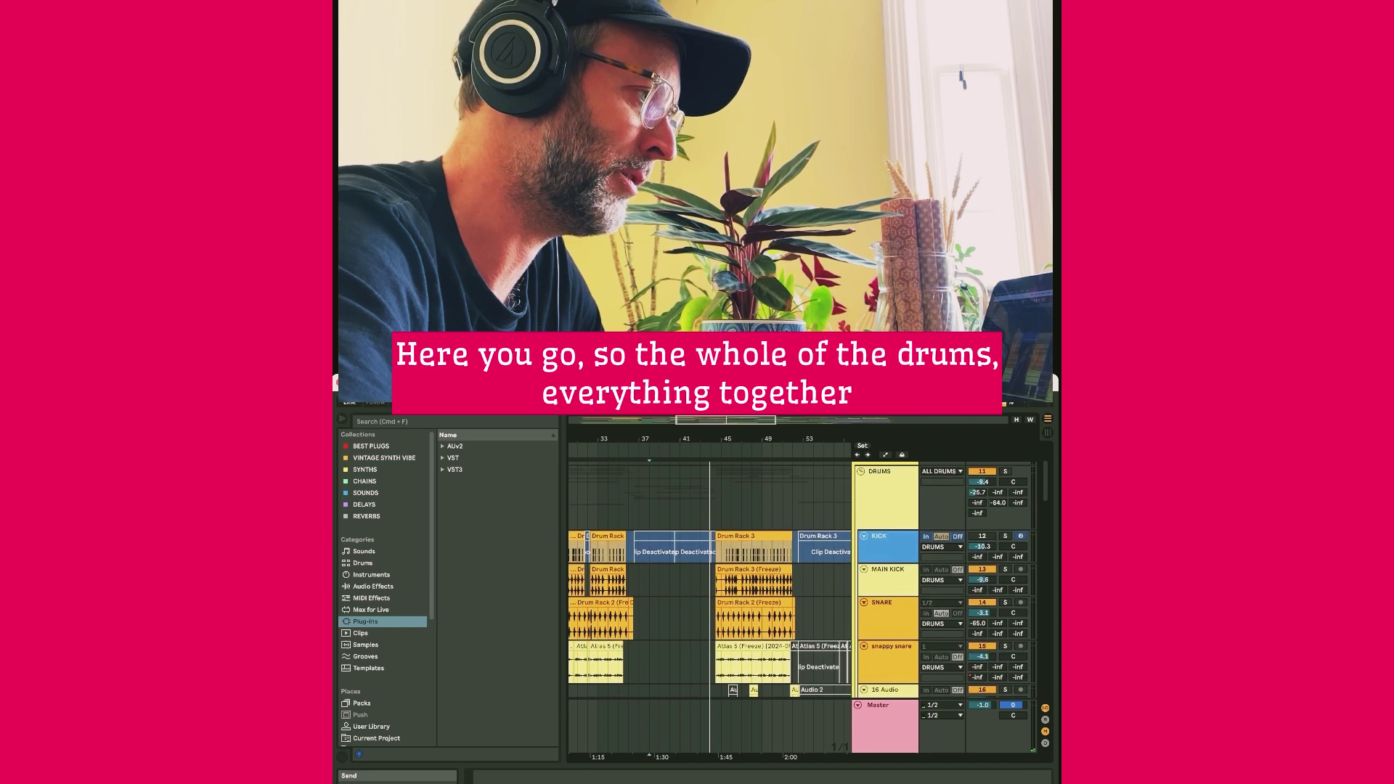
{"action": "scroll", "coordinate": [708, 578], "scroll_direction": "down", "scroll_amount": 3}
{"action": "scroll", "coordinate": [709, 577], "scroll_direction": "down", "scroll_amount": 2}
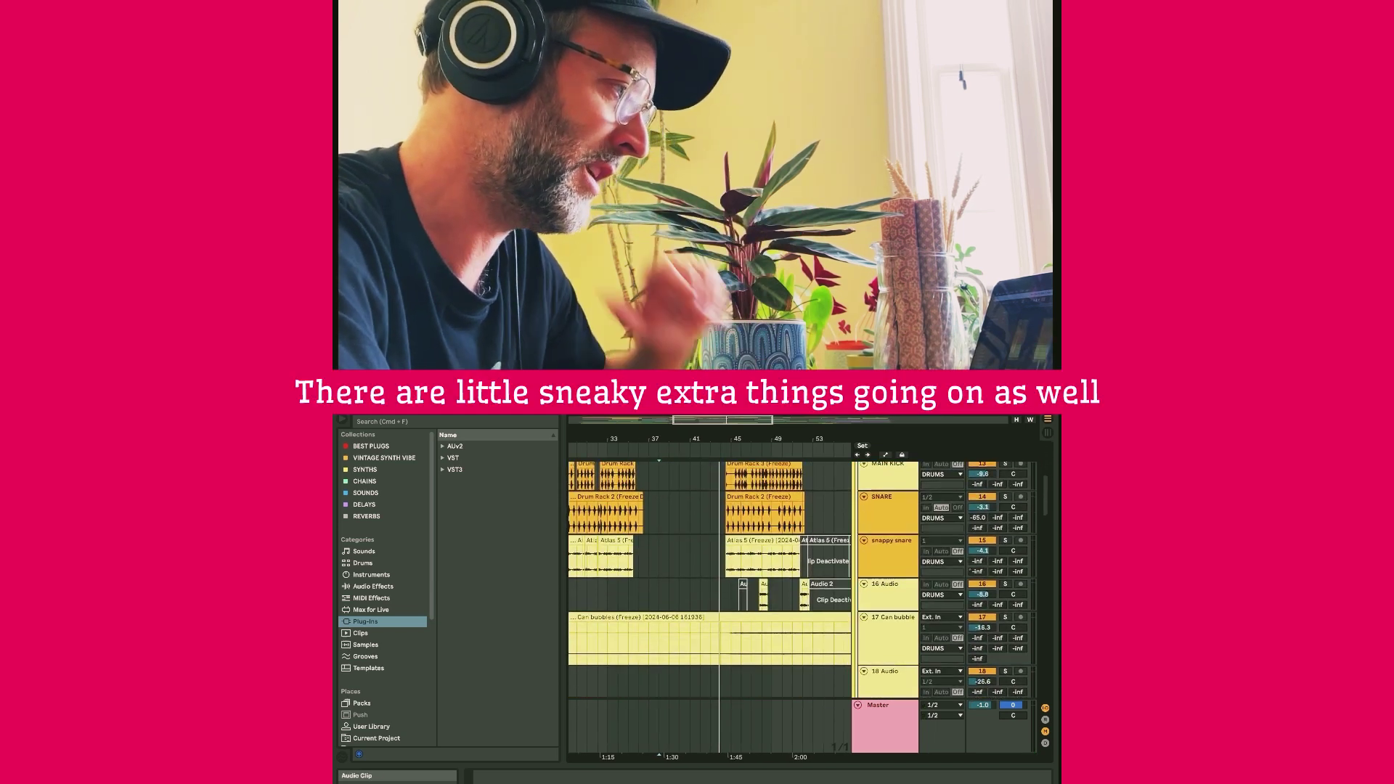
{"action": "scroll", "coordinate": [708, 578], "scroll_direction": "down", "scroll_amount": 3}
{"action": "scroll", "coordinate": [708, 577], "scroll_direction": "down", "scroll_amount": 3}
{"action": "scroll", "coordinate": [708, 577], "scroll_direction": "down", "scroll_amount": 2}
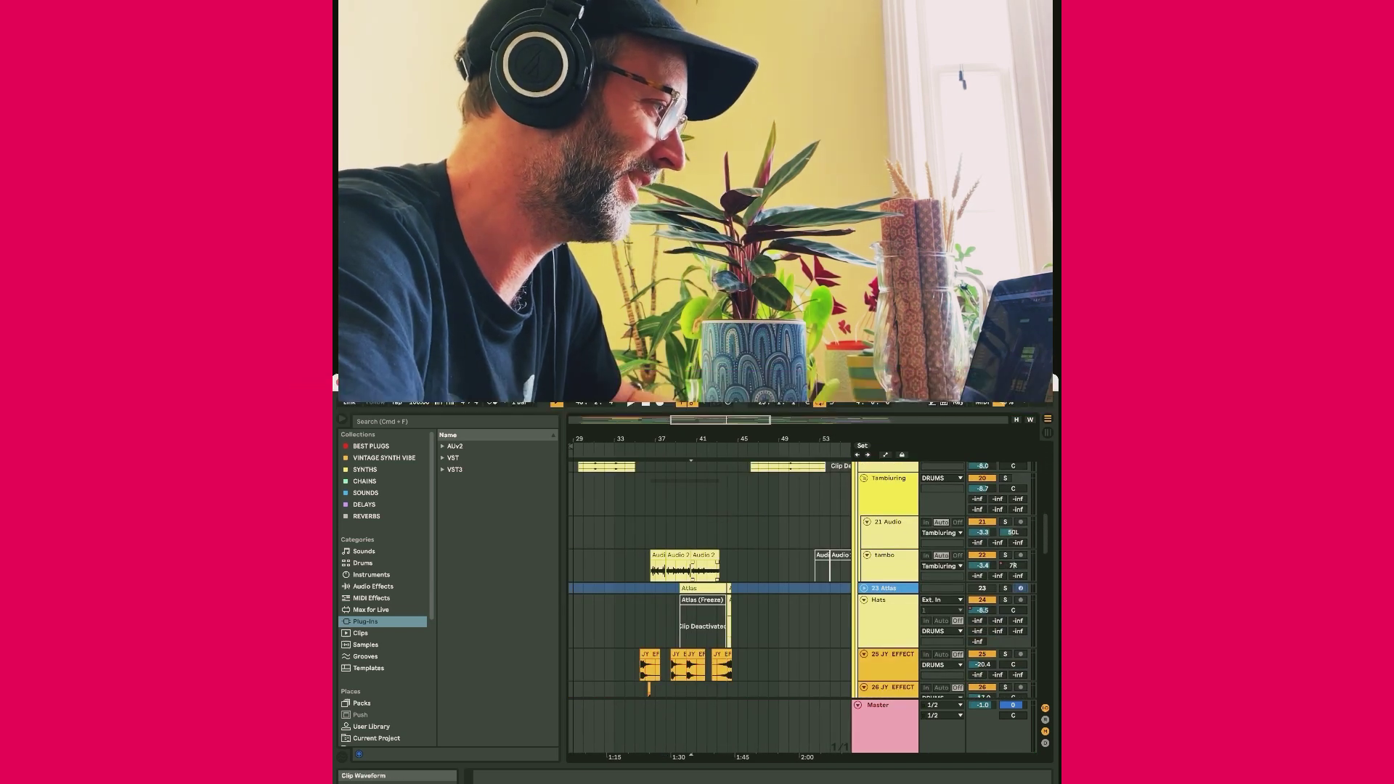
- Select the tambo track and play to hear the tambourine and Atlas percussion layers
{"action": "left_click", "coordinate": [779, 565]}
{"action": "key", "text": "space"}
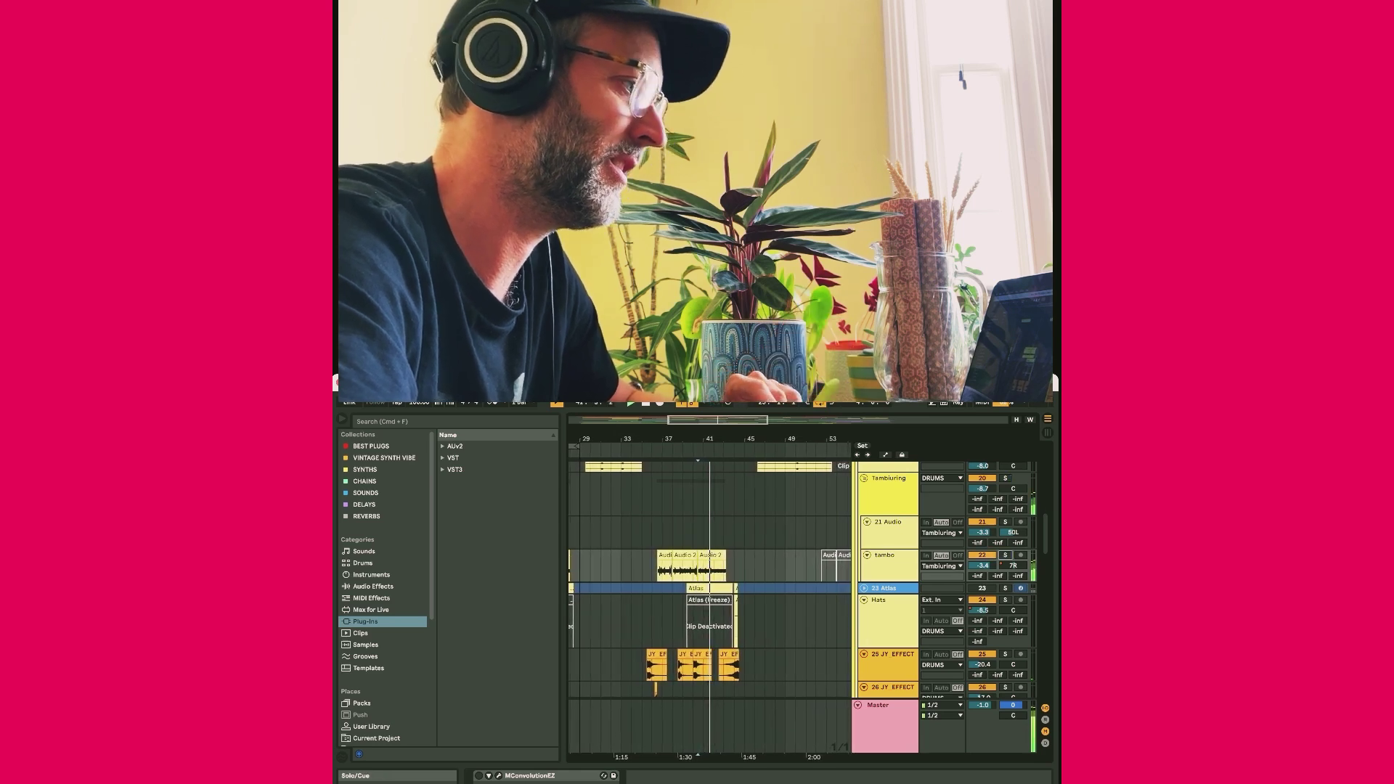
{"action": "scroll", "coordinate": [709, 577], "scroll_direction": "down", "scroll_amount": 2}
{"action": "scroll", "coordinate": [709, 578], "scroll_direction": "down", "scroll_amount": 3}
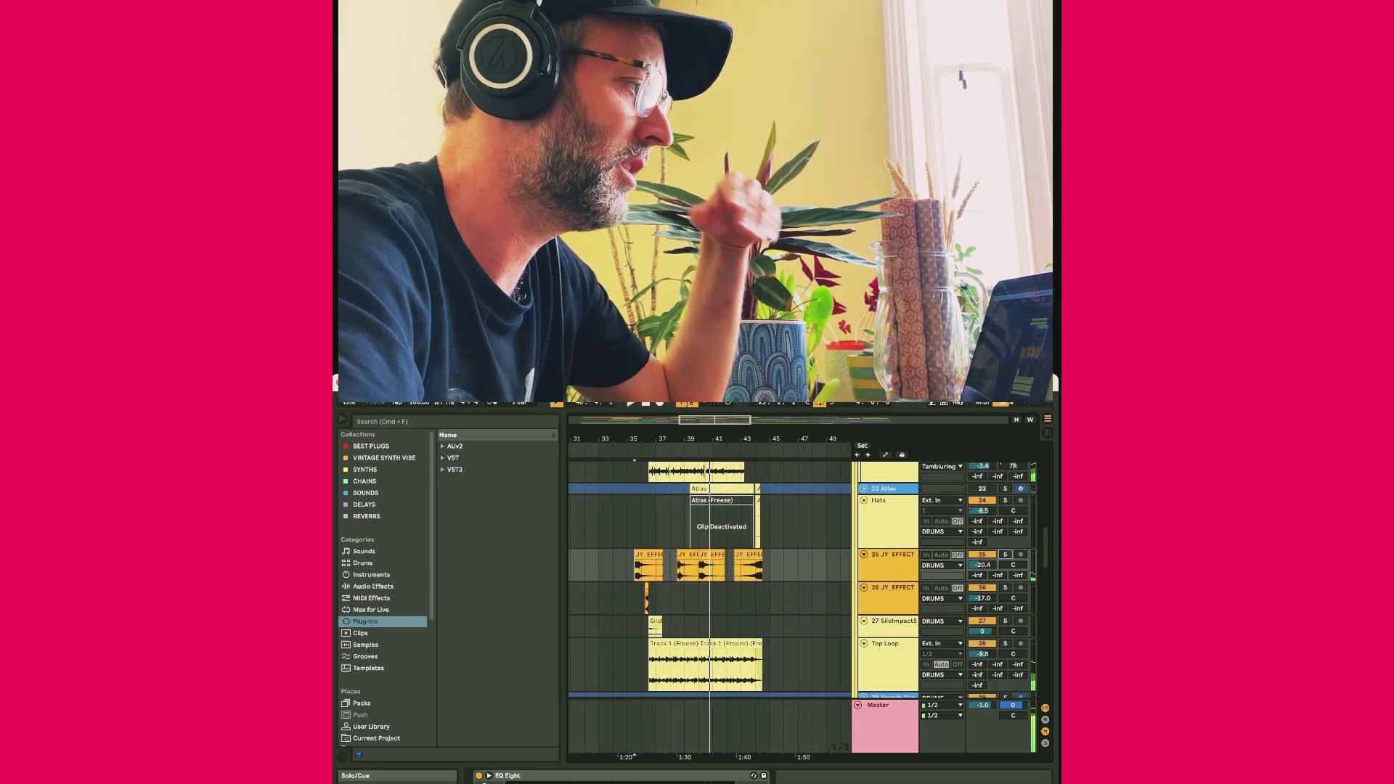
{"action": "scroll", "coordinate": [708, 577], "scroll_direction": "up", "scroll_amount": 3}
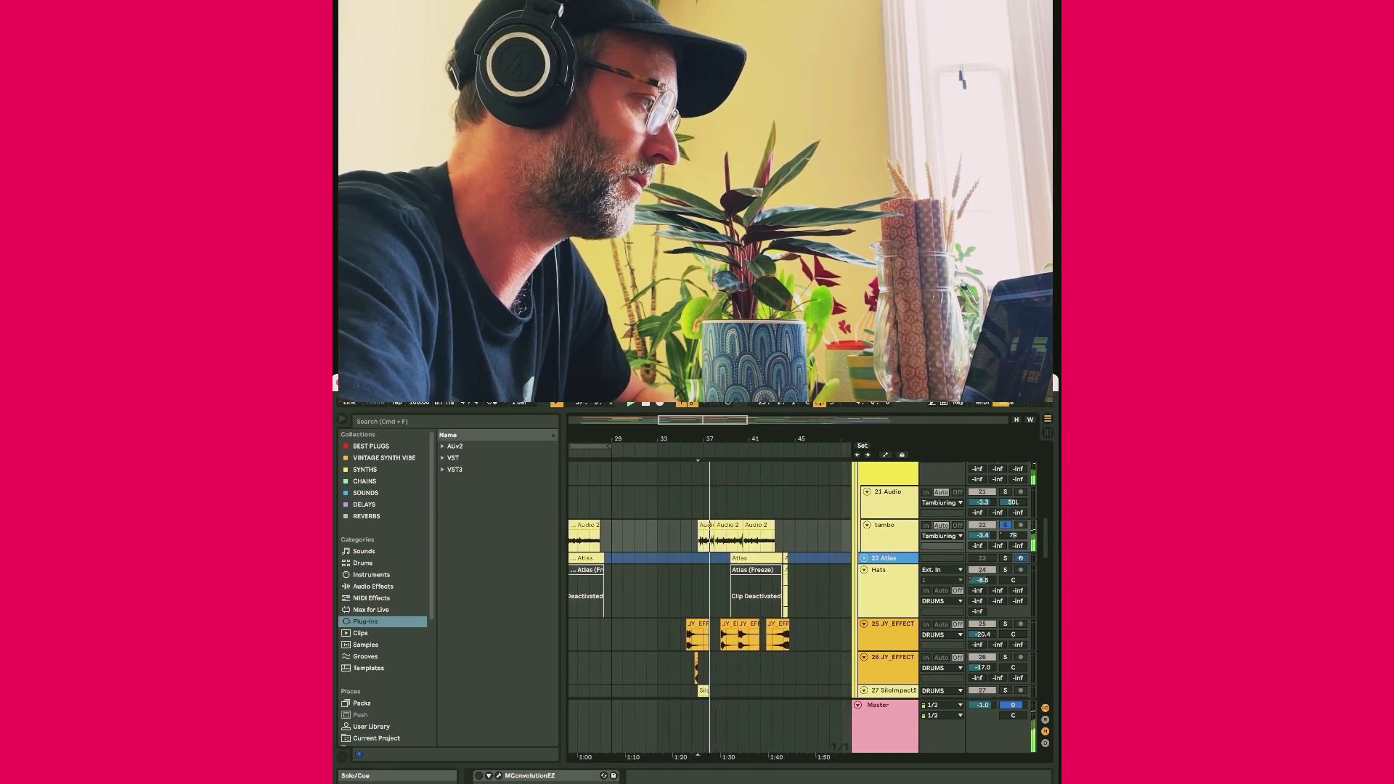
{"action": "scroll", "coordinate": [708, 577], "scroll_direction": "down", "scroll_amount": 3}
{"action": "scroll", "coordinate": [708, 577], "scroll_direction": "down", "scroll_amount": 3}
{"action": "scroll", "coordinate": [708, 578], "scroll_direction": "down", "scroll_amount": 3}
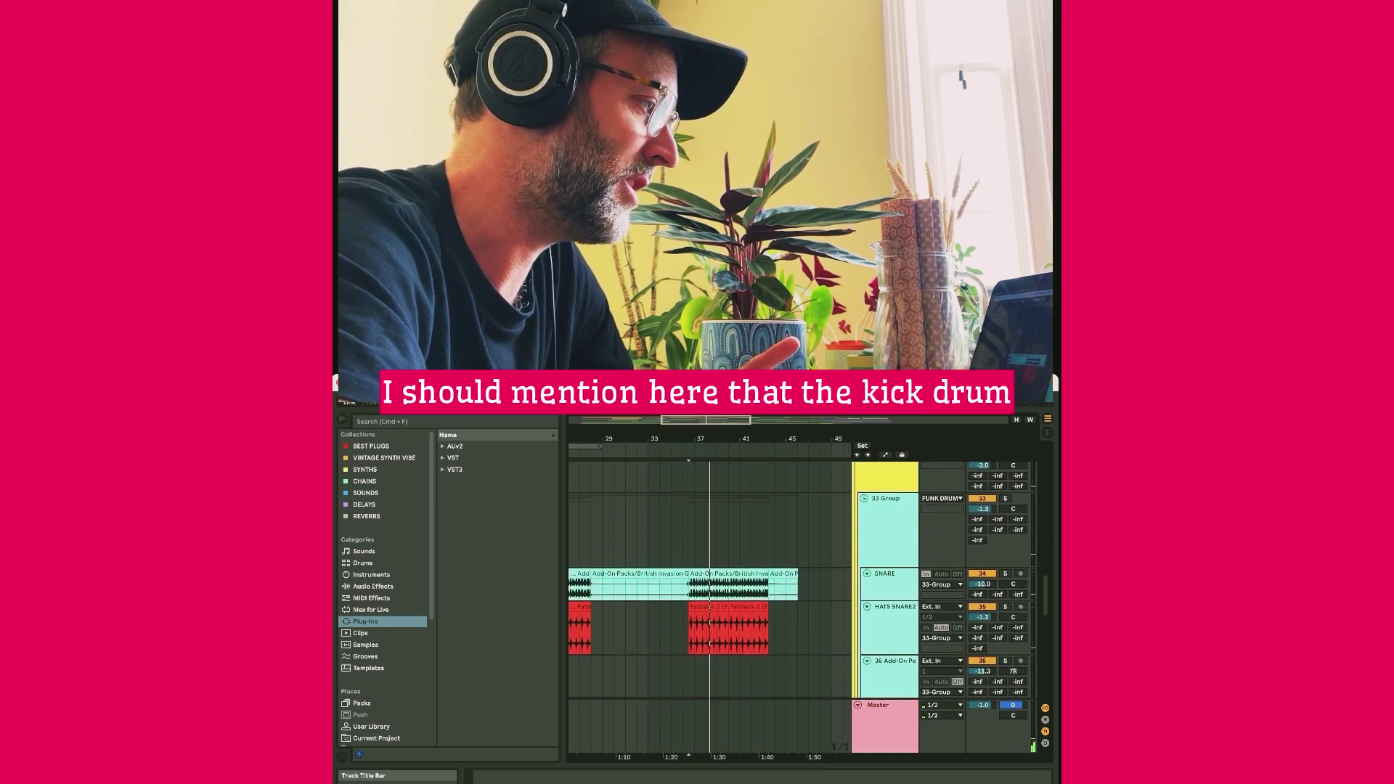
{"action": "scroll", "coordinate": [708, 578], "scroll_direction": "down", "scroll_amount": 2}
{"action": "scroll", "coordinate": [708, 578], "scroll_direction": "up", "scroll_amount": 5}
{"action": "scroll", "coordinate": [708, 577], "scroll_direction": "up", "scroll_amount": 5}
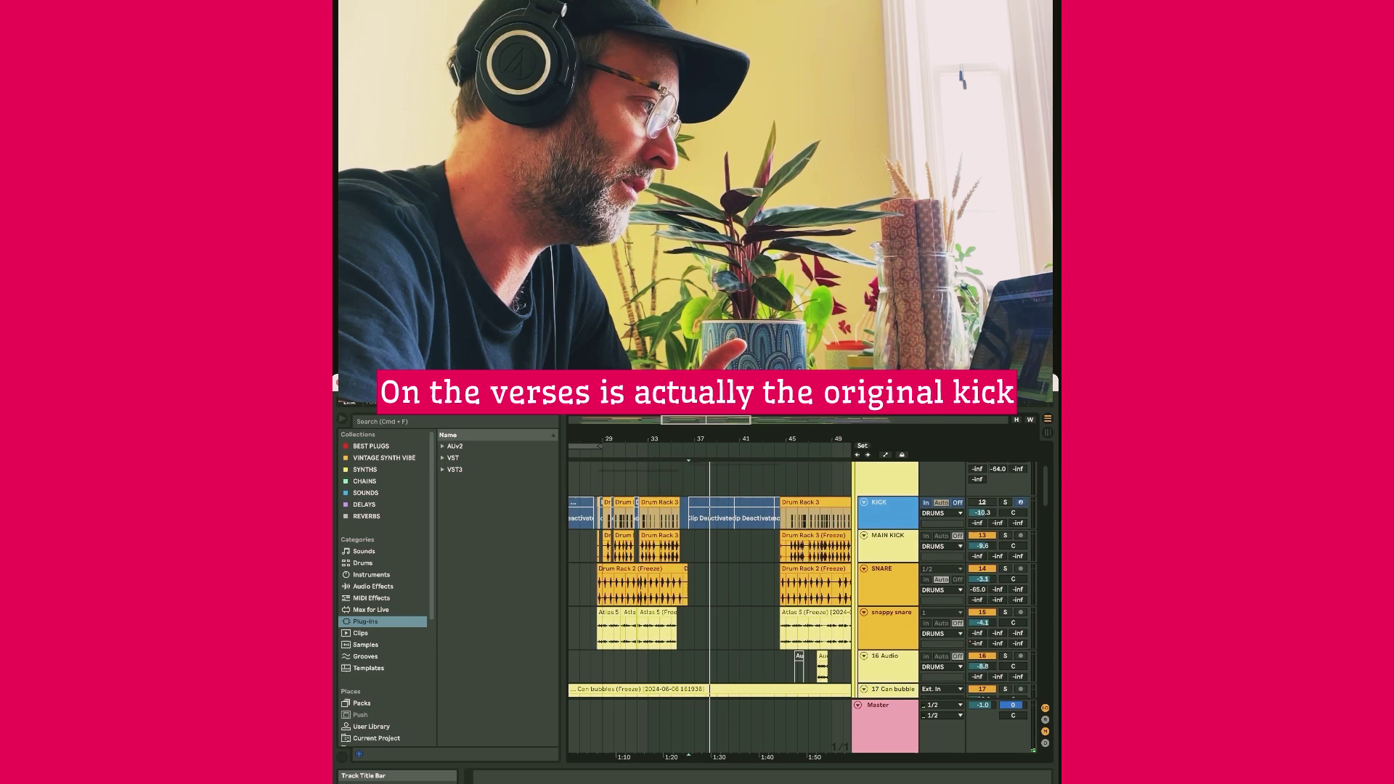
{"action": "scroll", "coordinate": [709, 577], "scroll_direction": "up", "scroll_amount": 3}
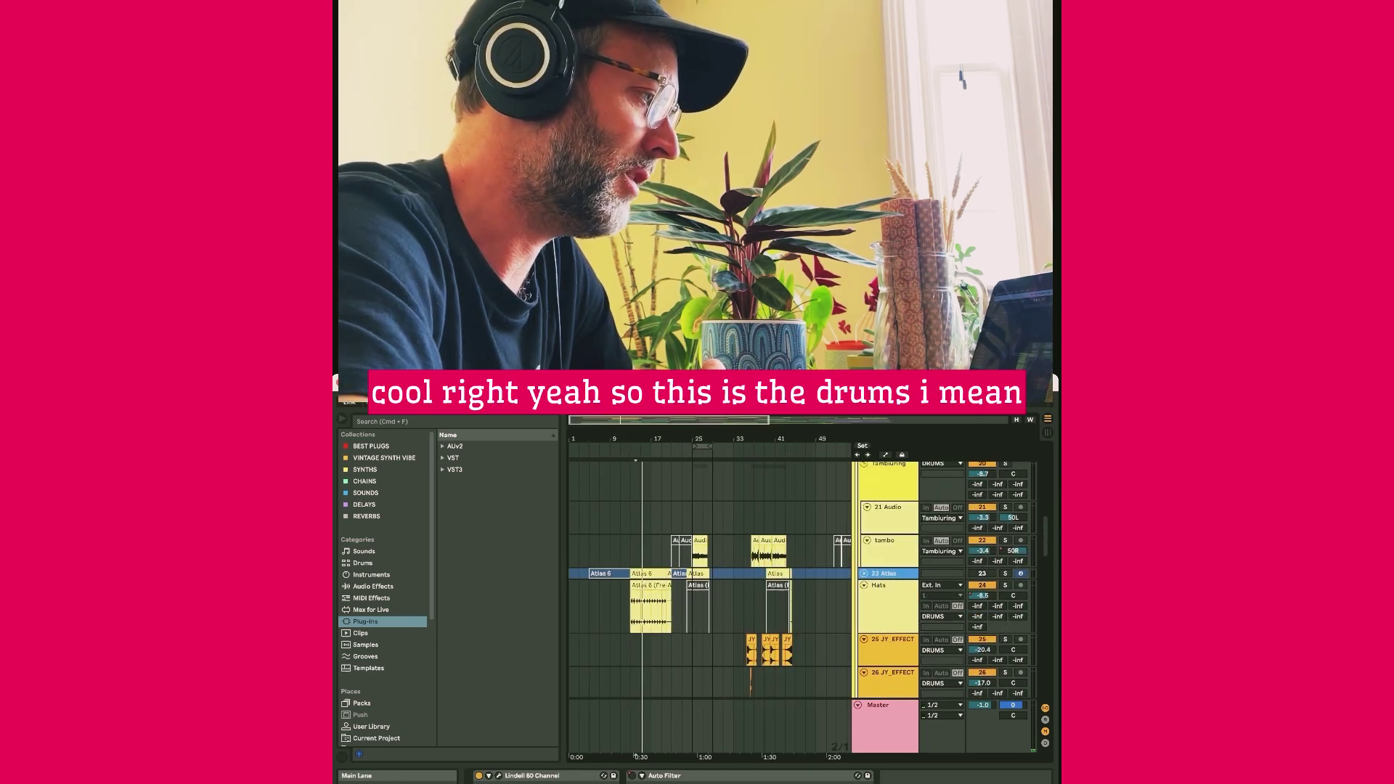
{"action": "scroll", "coordinate": [708, 577], "scroll_direction": "down", "scroll_amount": 2}
{"action": "scroll", "coordinate": [708, 577], "scroll_direction": "down", "scroll_amount": 2}
{"action": "scroll", "coordinate": [708, 578], "scroll_direction": "down", "scroll_amount": 2}
{"action": "scroll", "coordinate": [708, 577], "scroll_direction": "up", "scroll_amount": 1}
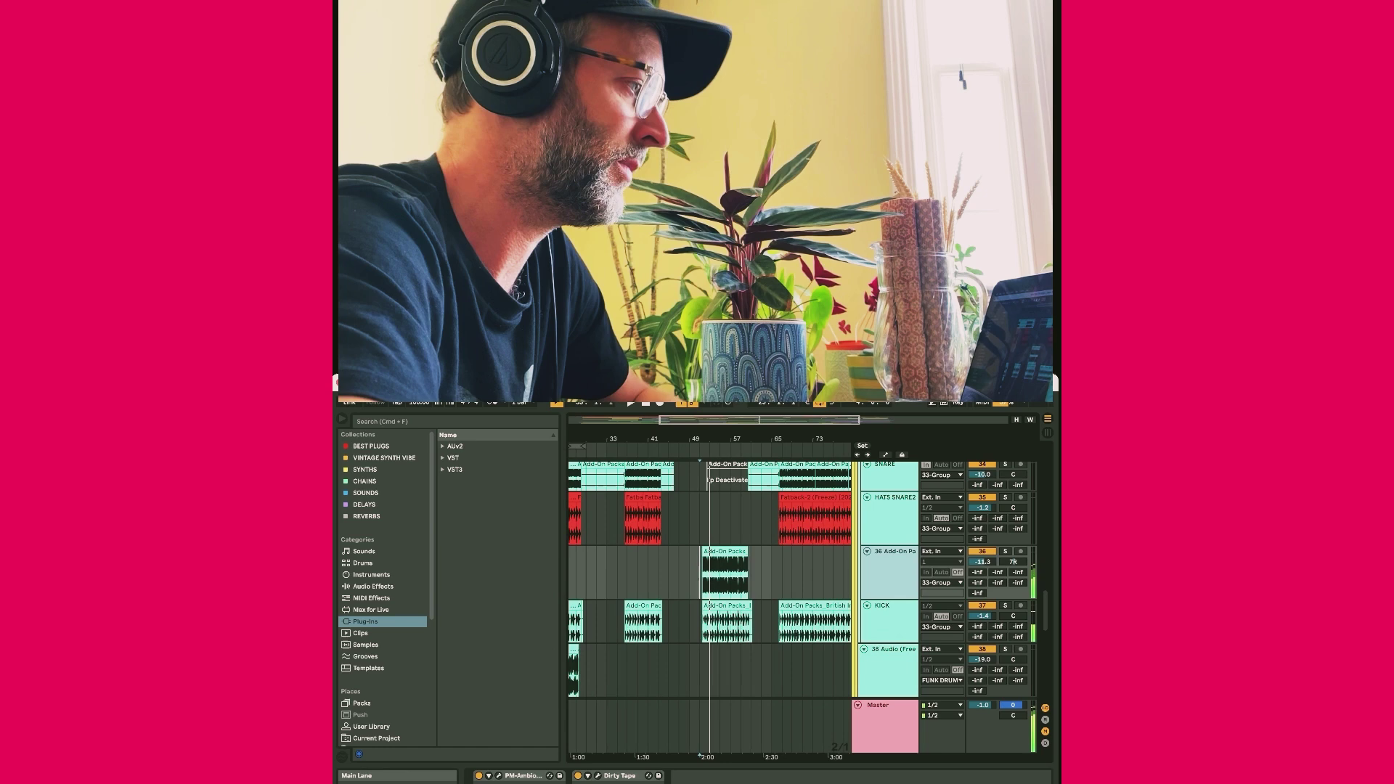
{"action": "scroll", "coordinate": [709, 578], "scroll_direction": "up", "scroll_amount": 1}
{"action": "scroll", "coordinate": [708, 577], "scroll_direction": "up", "scroll_amount": 1}
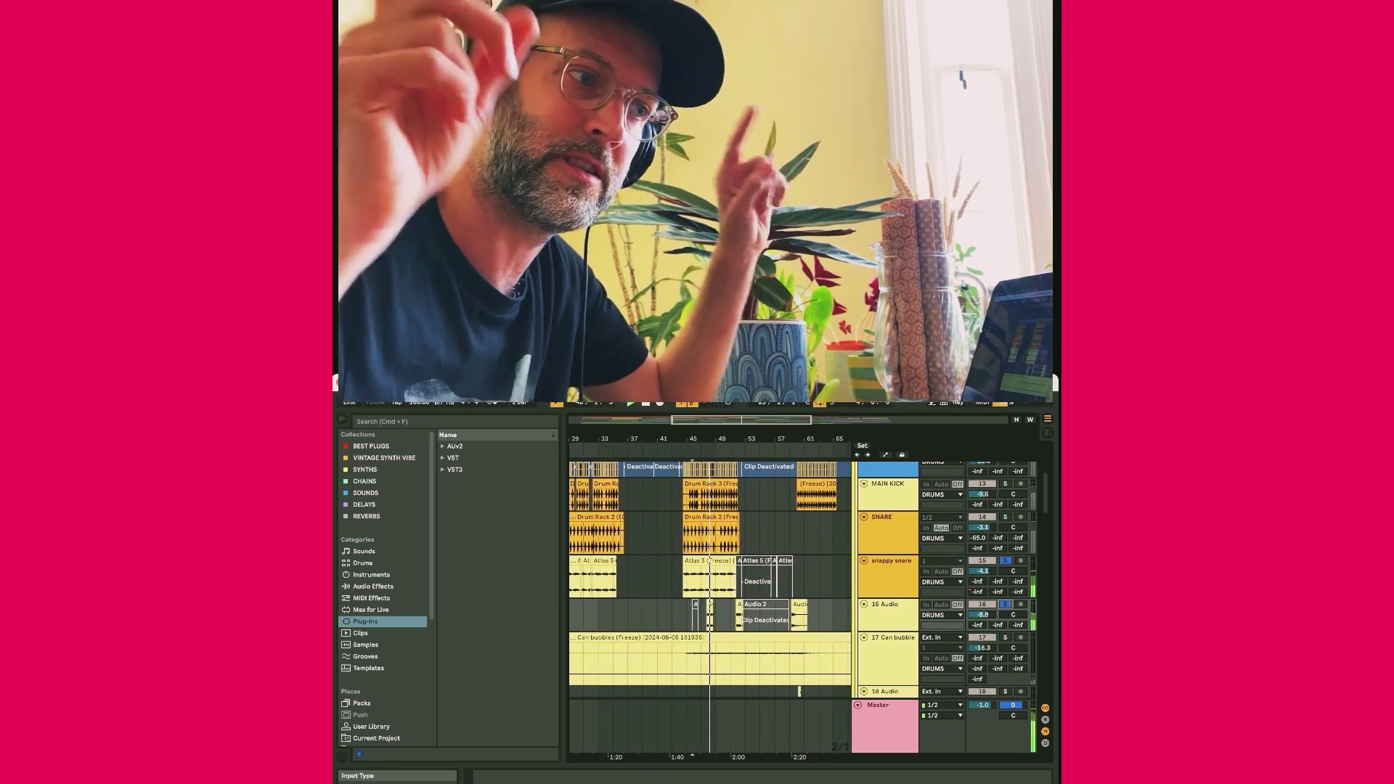
- Select the snappy snare track to show its effect device chain
{"action": "left_click", "coordinate": [888, 560]}
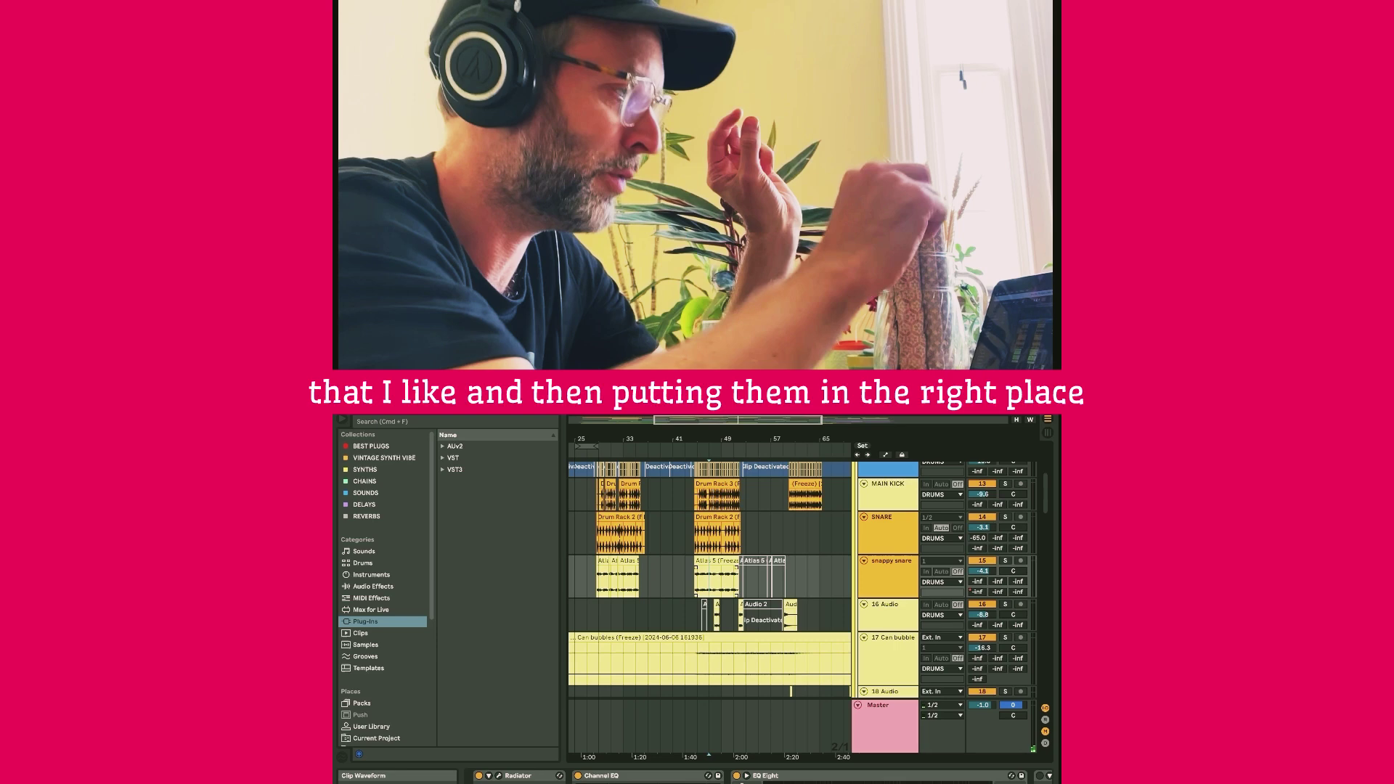
{"action": "scroll", "coordinate": [750, 501], "scroll_direction": "up", "scroll_amount": 3}
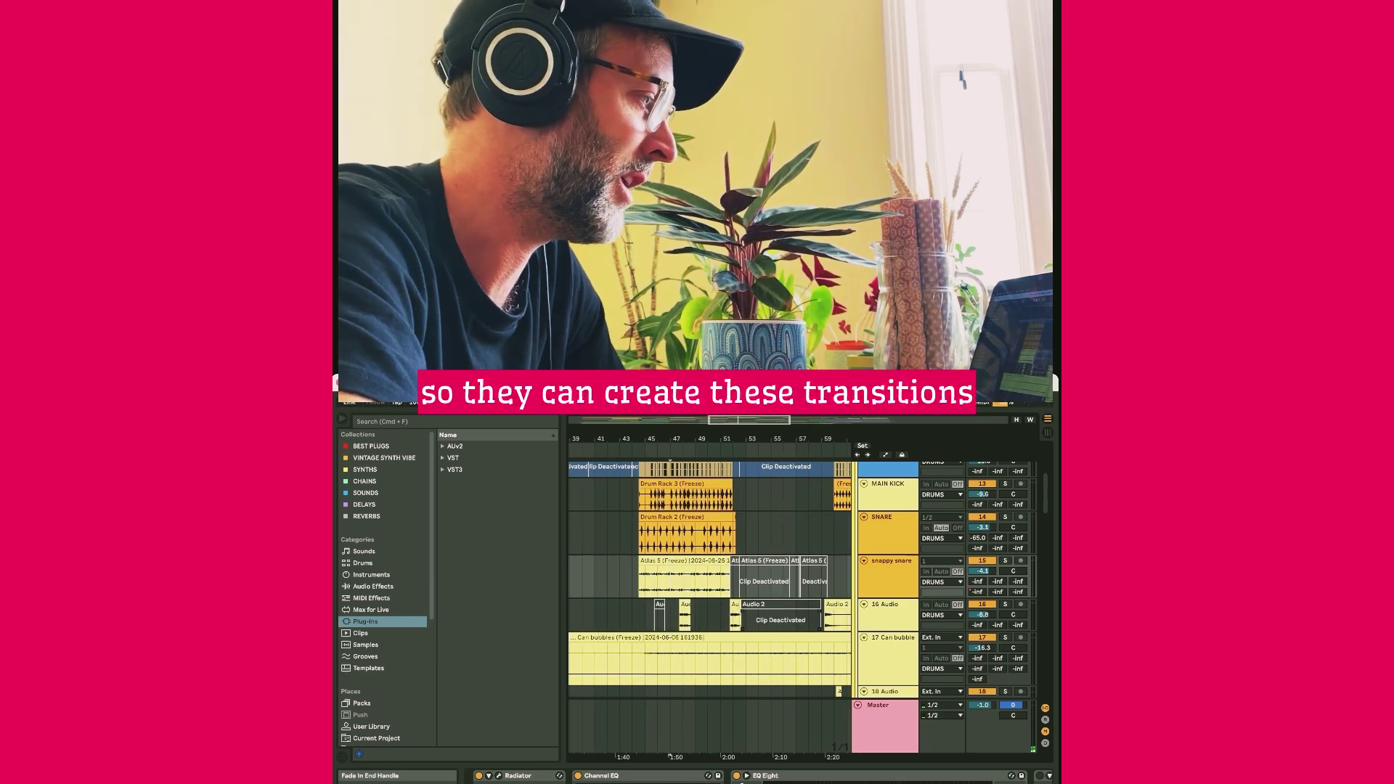
{"action": "scroll", "coordinate": [784, 501], "scroll_direction": "up", "scroll_amount": 3}
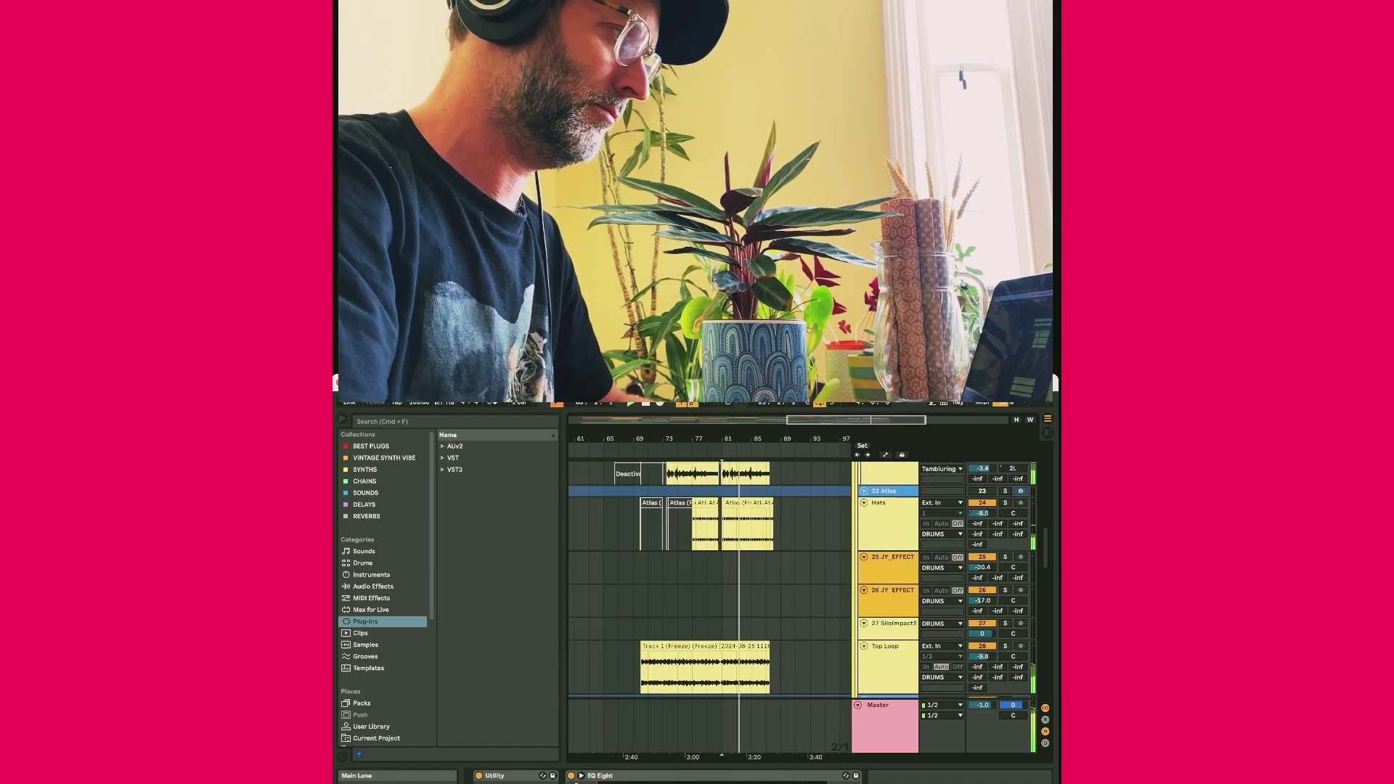
{"action": "scroll", "coordinate": [709, 588], "scroll_direction": "up", "scroll_amount": 5}
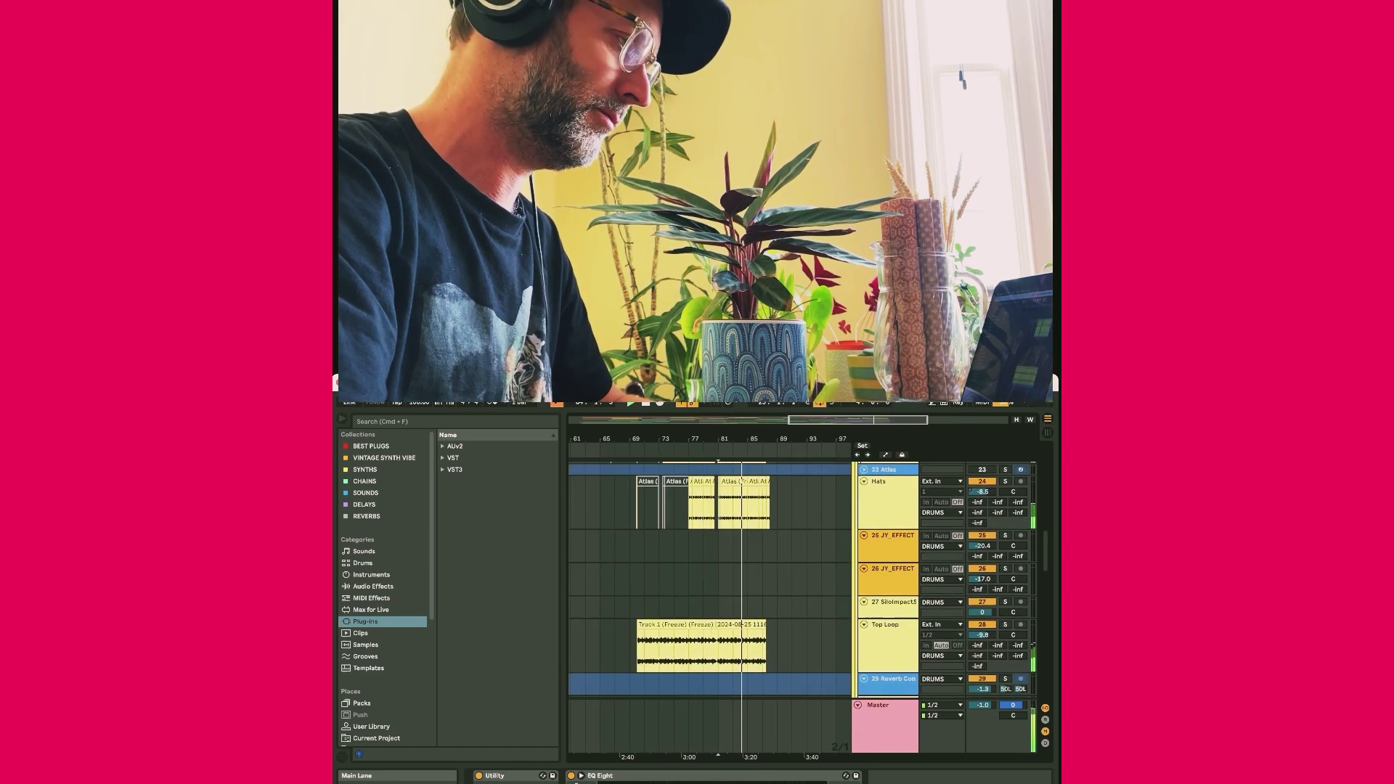
- Move the playback start to the song's mid section to hear the drums from there
{"action": "left_click", "coordinate": [710, 651]}
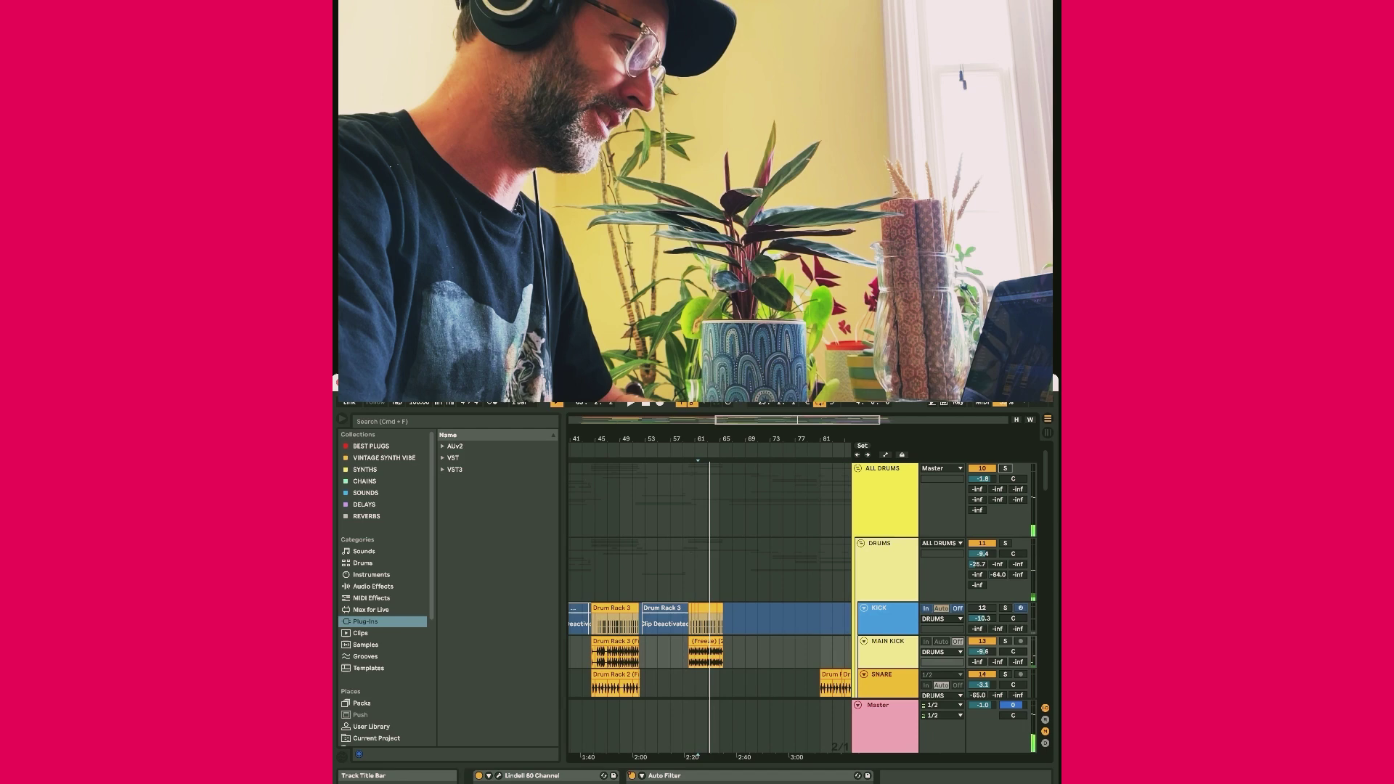
{"action": "scroll", "coordinate": [708, 588], "scroll_direction": "down", "scroll_amount": 2}
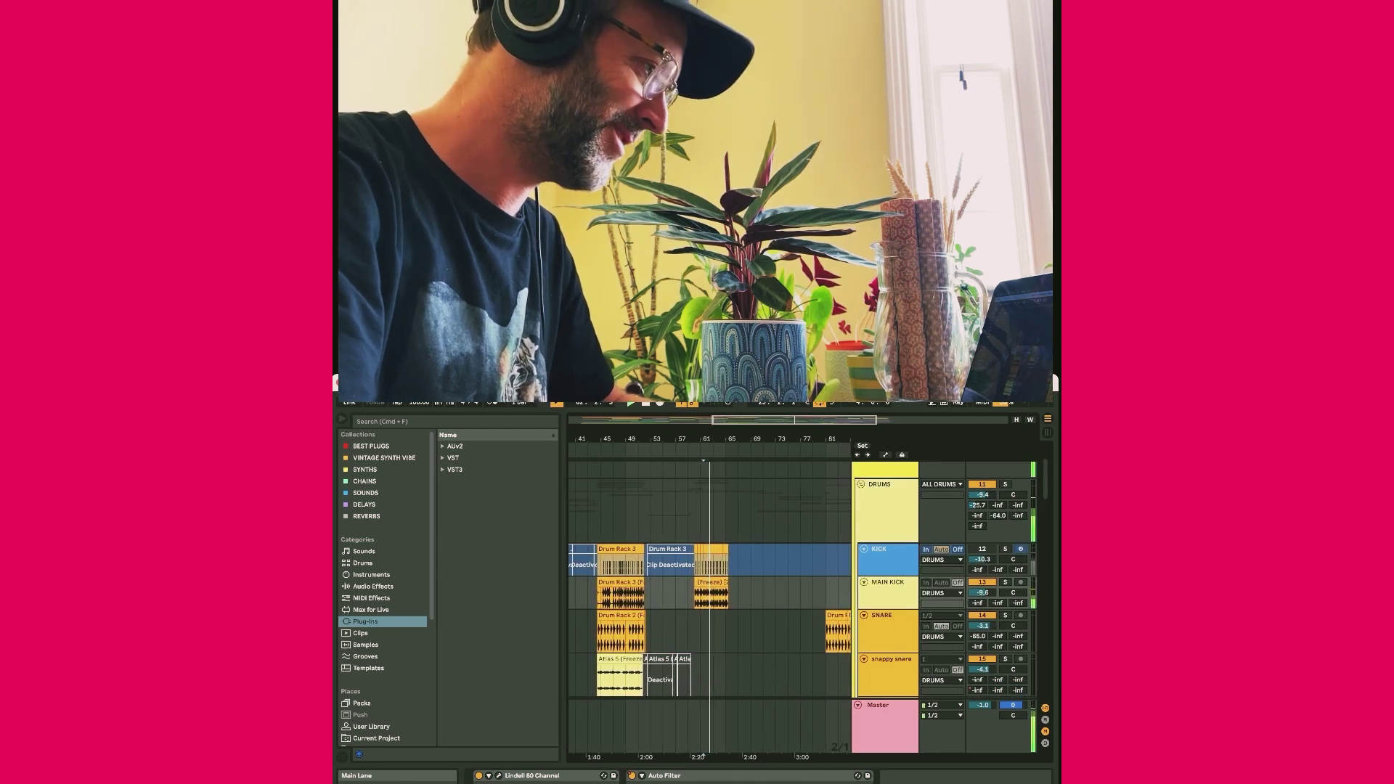
{"action": "scroll", "coordinate": [708, 589], "scroll_direction": "up", "scroll_amount": 2}
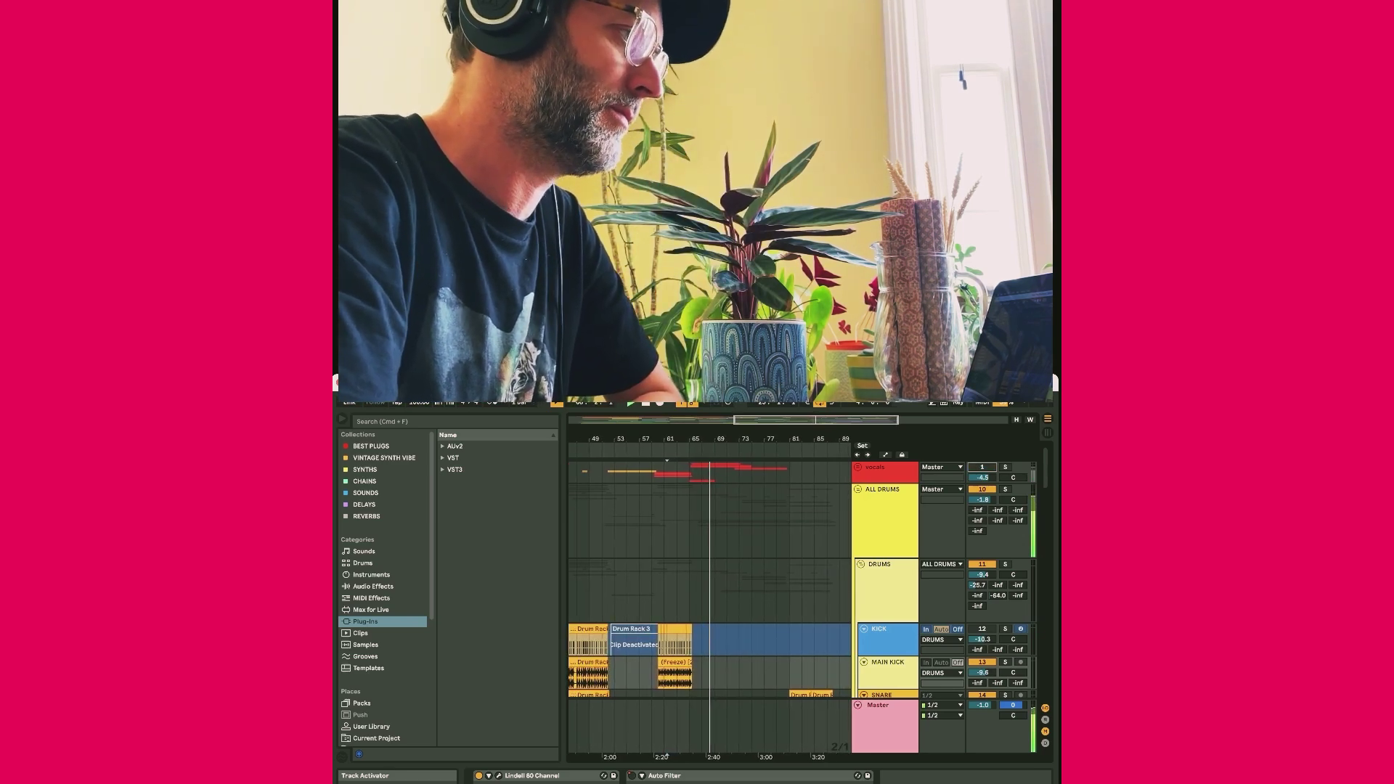
{"action": "scroll", "coordinate": [708, 578], "scroll_direction": "down", "scroll_amount": 3}
{"action": "scroll", "coordinate": [708, 578], "scroll_direction": "down", "scroll_amount": 3}
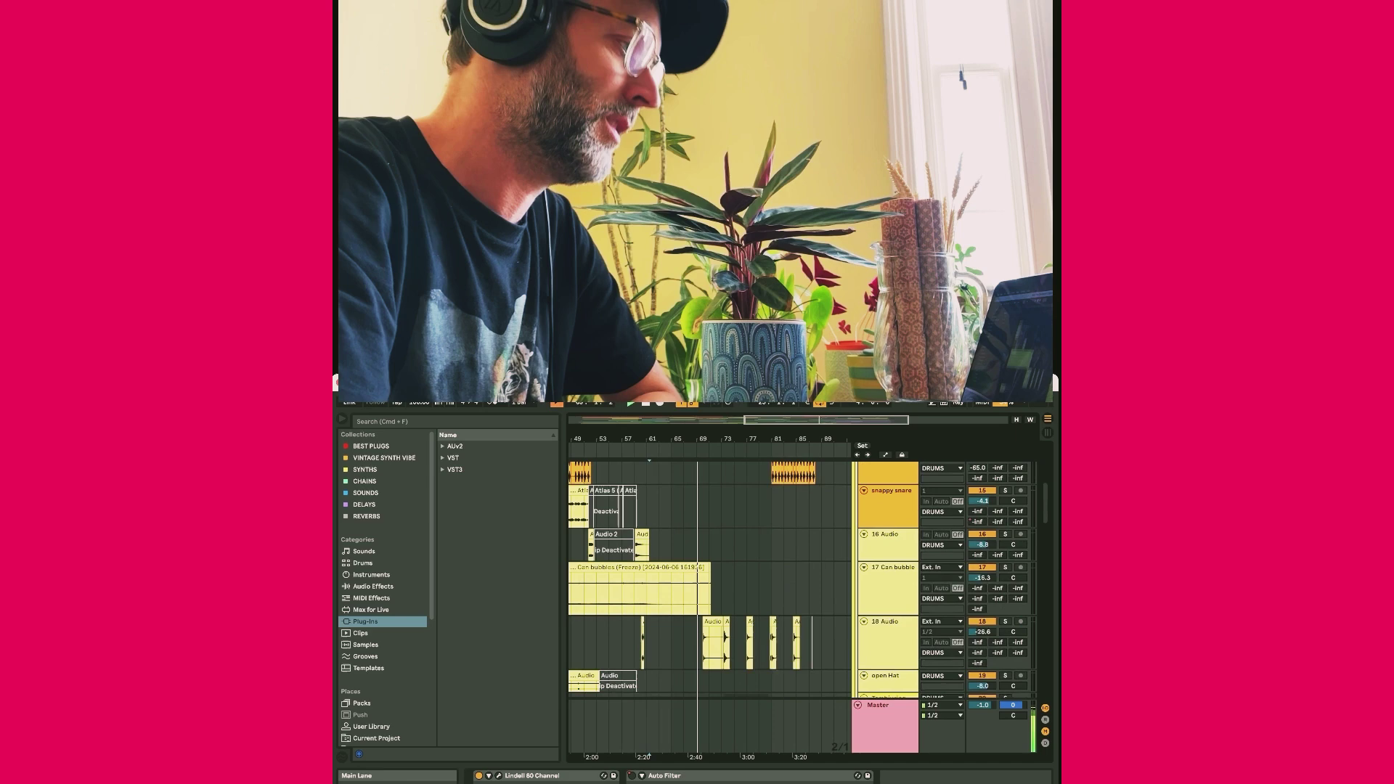
{"action": "scroll", "coordinate": [708, 577], "scroll_direction": "down", "scroll_amount": 3}
{"action": "scroll", "coordinate": [708, 577], "scroll_direction": "up", "scroll_amount": 1}
{"action": "scroll", "coordinate": [708, 578], "scroll_direction": "up", "scroll_amount": 1}
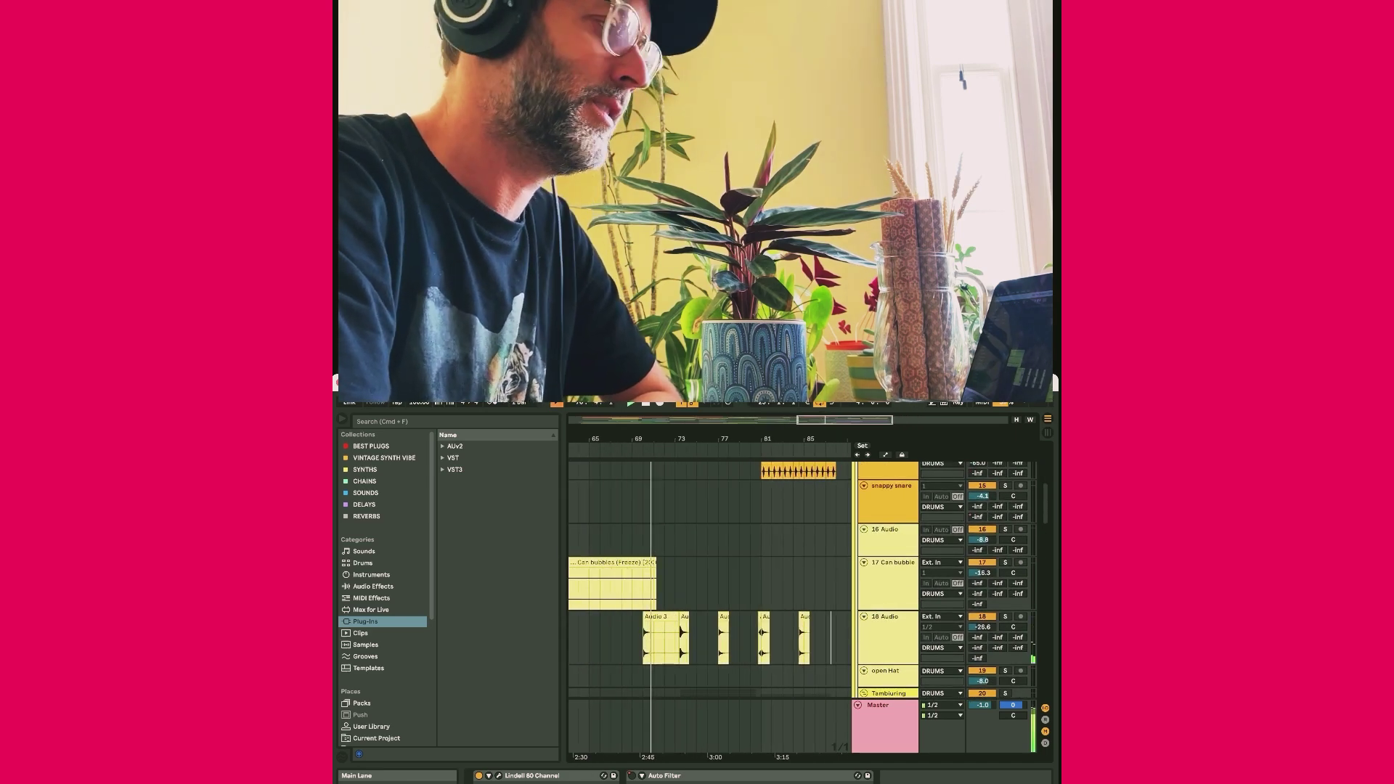
{"action": "scroll", "coordinate": [709, 577], "scroll_direction": "down", "scroll_amount": 3}
{"action": "scroll", "coordinate": [709, 578], "scroll_direction": "down", "scroll_amount": 3}
{"action": "scroll", "coordinate": [708, 577], "scroll_direction": "down", "scroll_amount": 3}
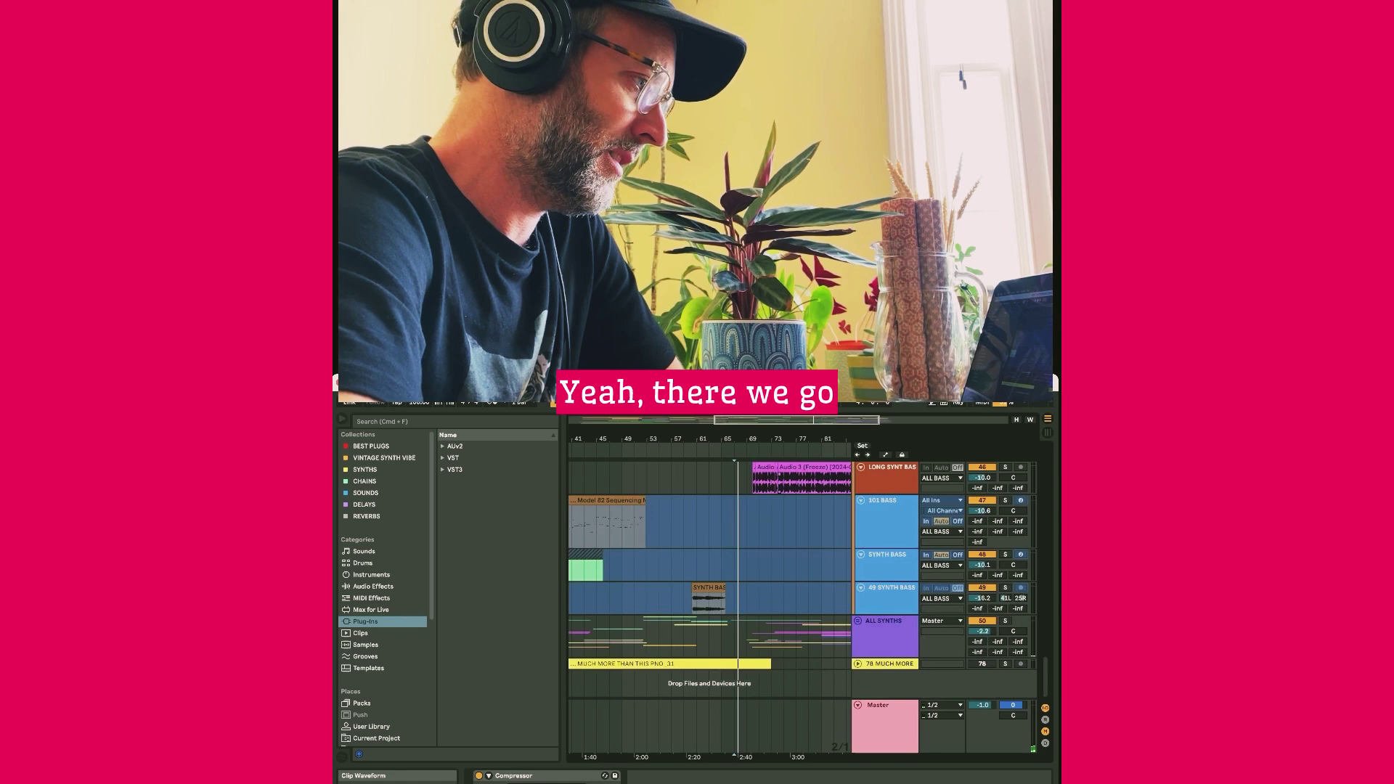
{"action": "scroll", "coordinate": [708, 577], "scroll_direction": "down", "scroll_amount": 3}
{"action": "scroll", "coordinate": [709, 578], "scroll_direction": "up", "scroll_amount": 5}
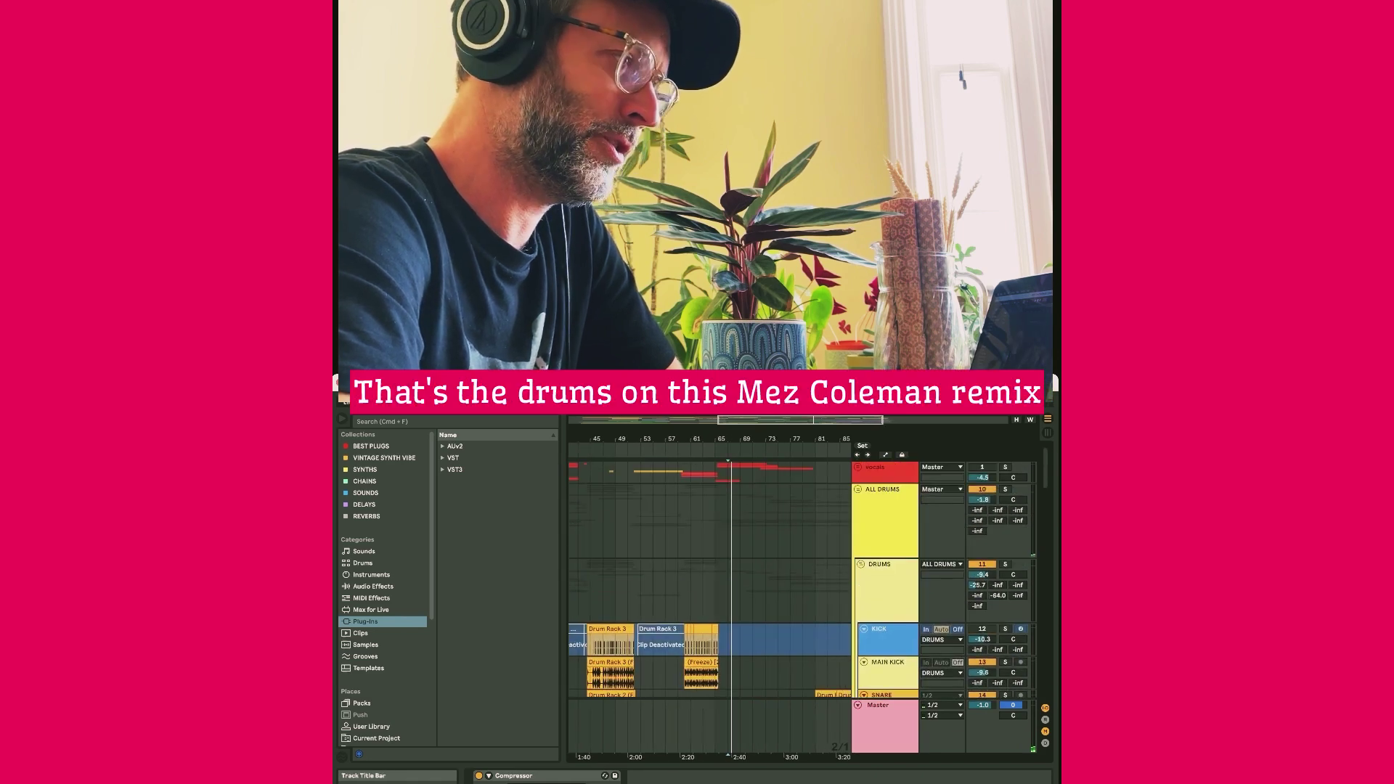
- Select the ALL DRUMS group to show its Parallel Compressor chain
{"action": "left_click", "coordinate": [886, 523]}
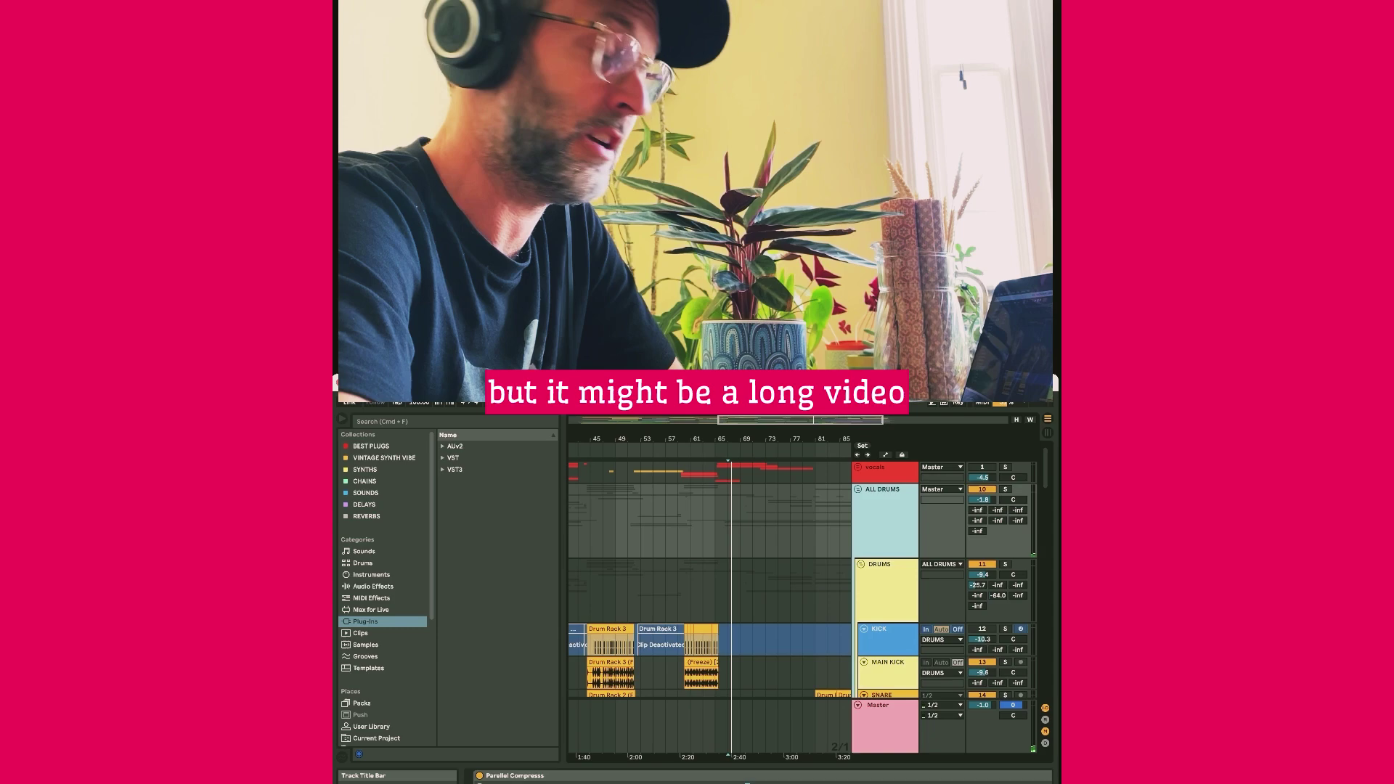
{"action": "scroll", "coordinate": [709, 577], "scroll_direction": "down", "scroll_amount": 10}
{"action": "scroll", "coordinate": [708, 578], "scroll_direction": "down", "scroll_amount": 10}
{"action": "scroll", "coordinate": [708, 578], "scroll_direction": "up", "scroll_amount": 5}
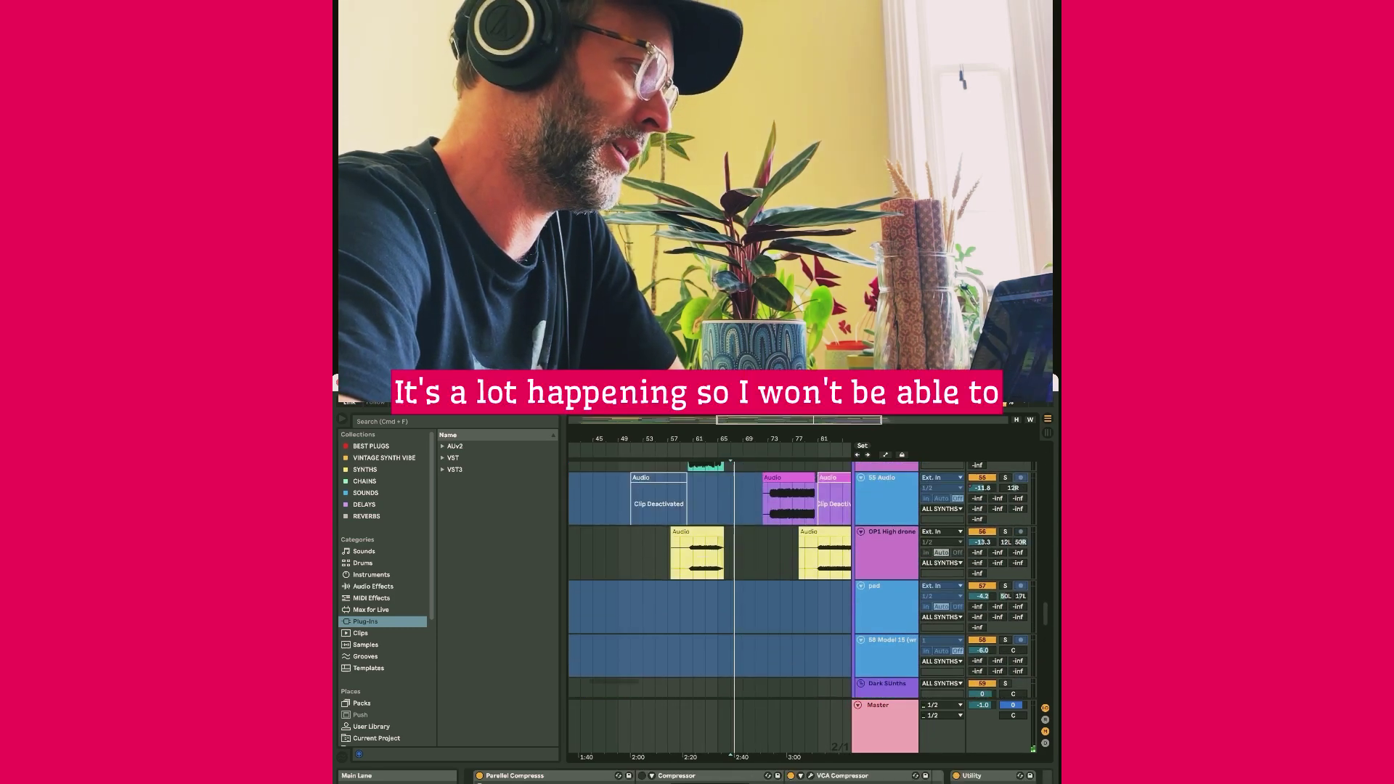
{"action": "scroll", "coordinate": [708, 577], "scroll_direction": "down", "scroll_amount": 5}
{"action": "scroll", "coordinate": [708, 577], "scroll_direction": "up", "scroll_amount": 10}
{"action": "scroll", "coordinate": [708, 577], "scroll_direction": "up", "scroll_amount": 10}
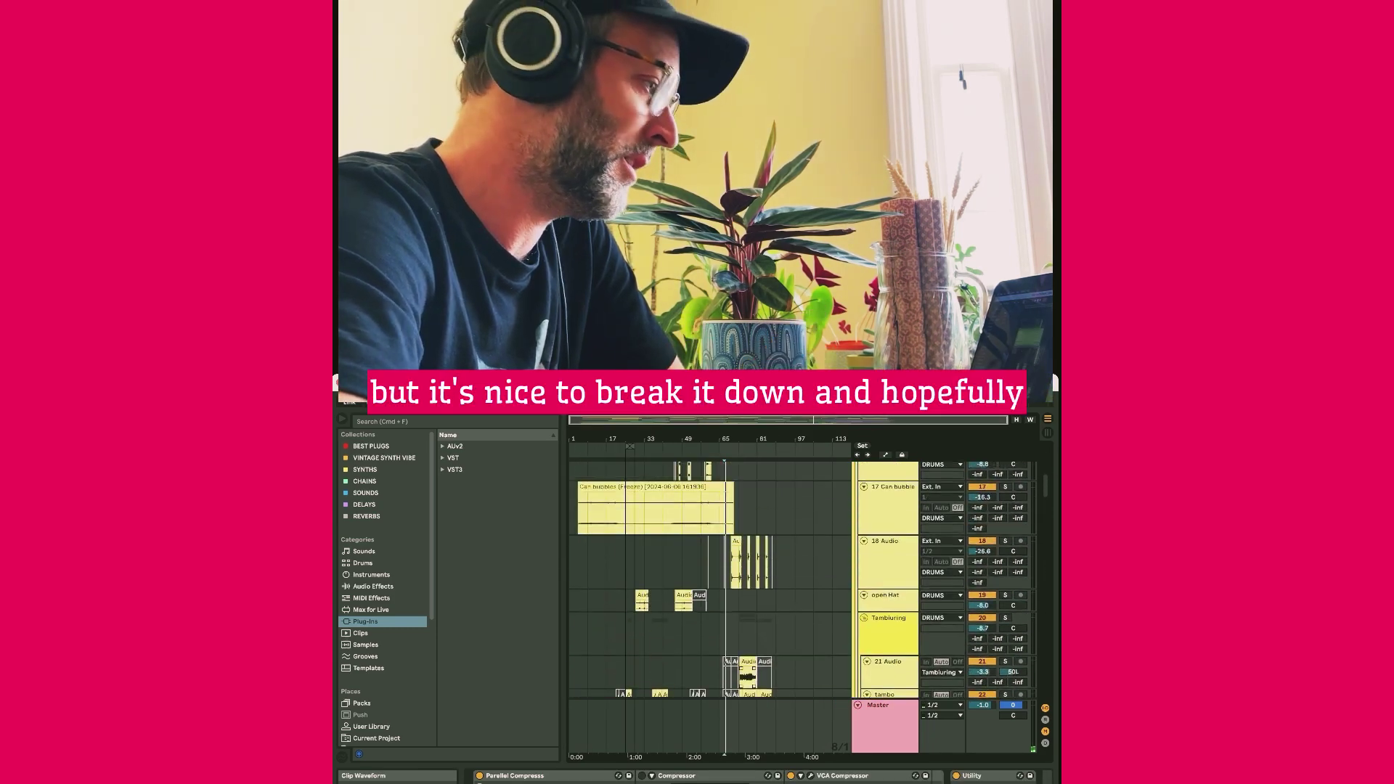
{"action": "scroll", "coordinate": [708, 577], "scroll_direction": "up", "scroll_amount": 5}
{"action": "scroll", "coordinate": [709, 578], "scroll_direction": "up", "scroll_amount": 5}
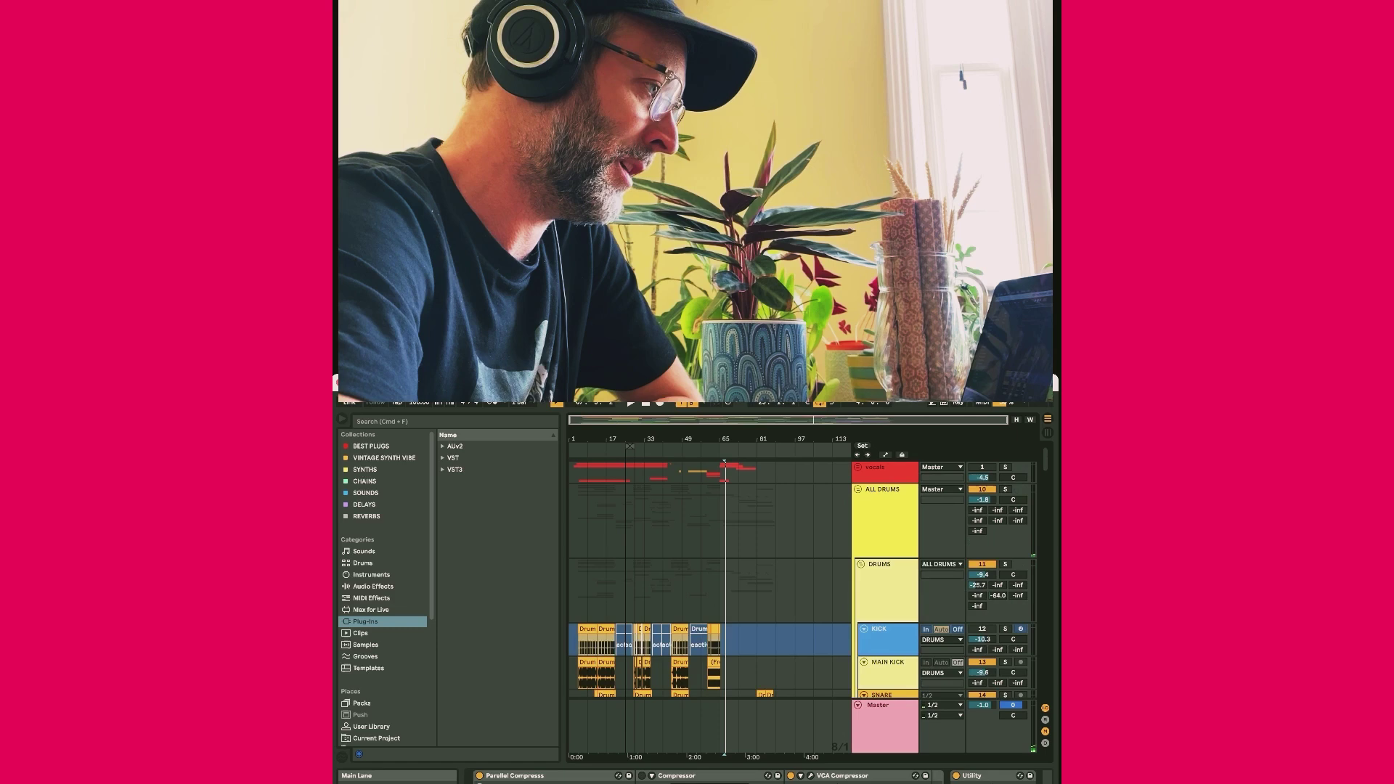
{"action": "scroll", "coordinate": [709, 577], "scroll_direction": "up", "scroll_amount": 2}
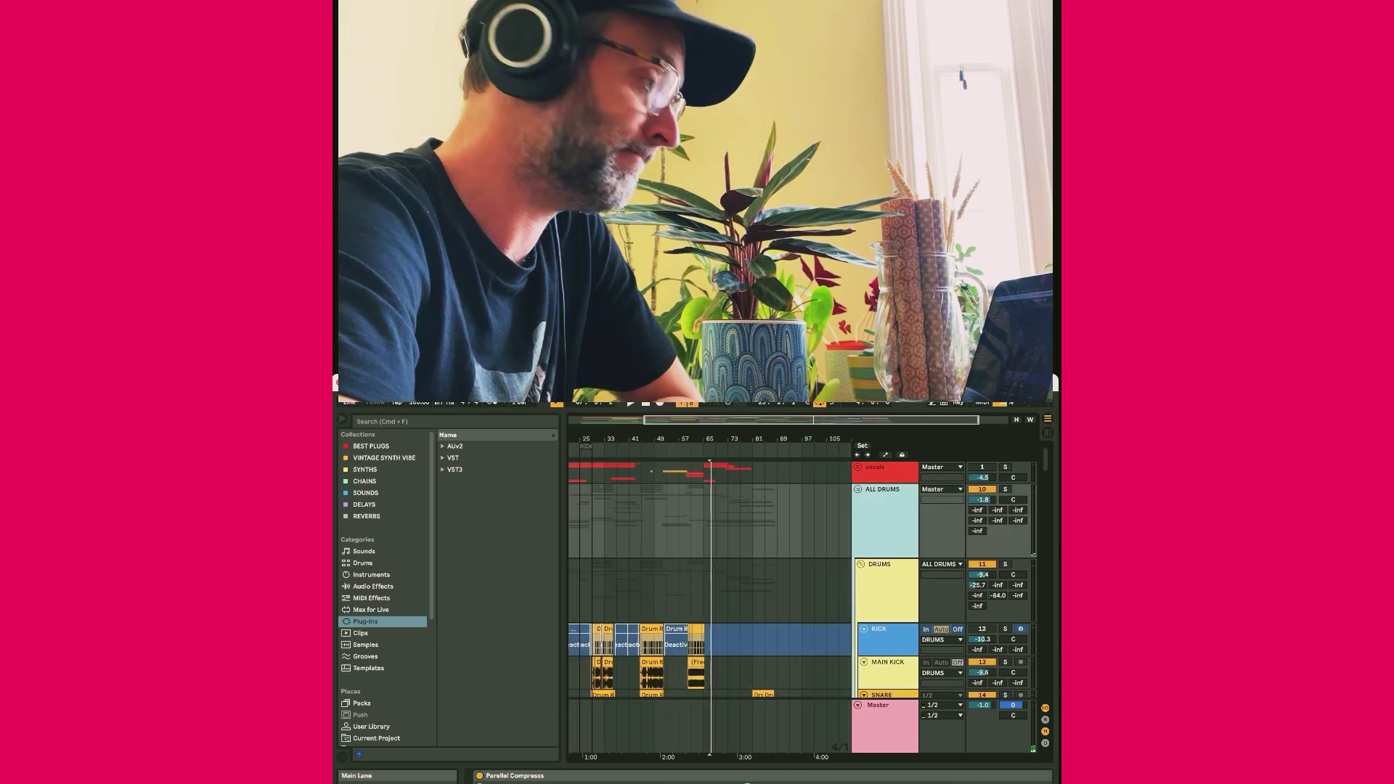
{"action": "scroll", "coordinate": [708, 578], "scroll_direction": "up", "scroll_amount": 2}
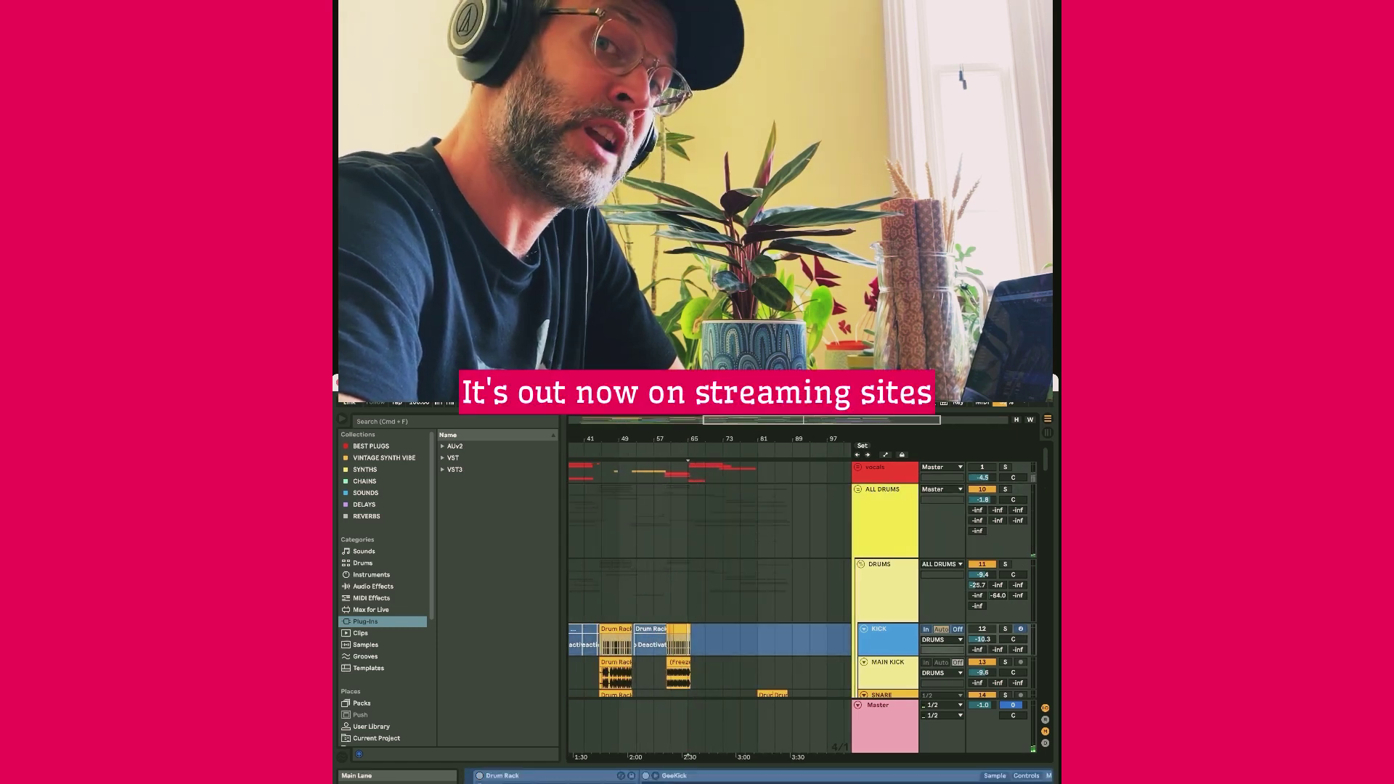
{"action": "scroll", "coordinate": [689, 463], "scroll_direction": "up", "scroll_amount": 2}
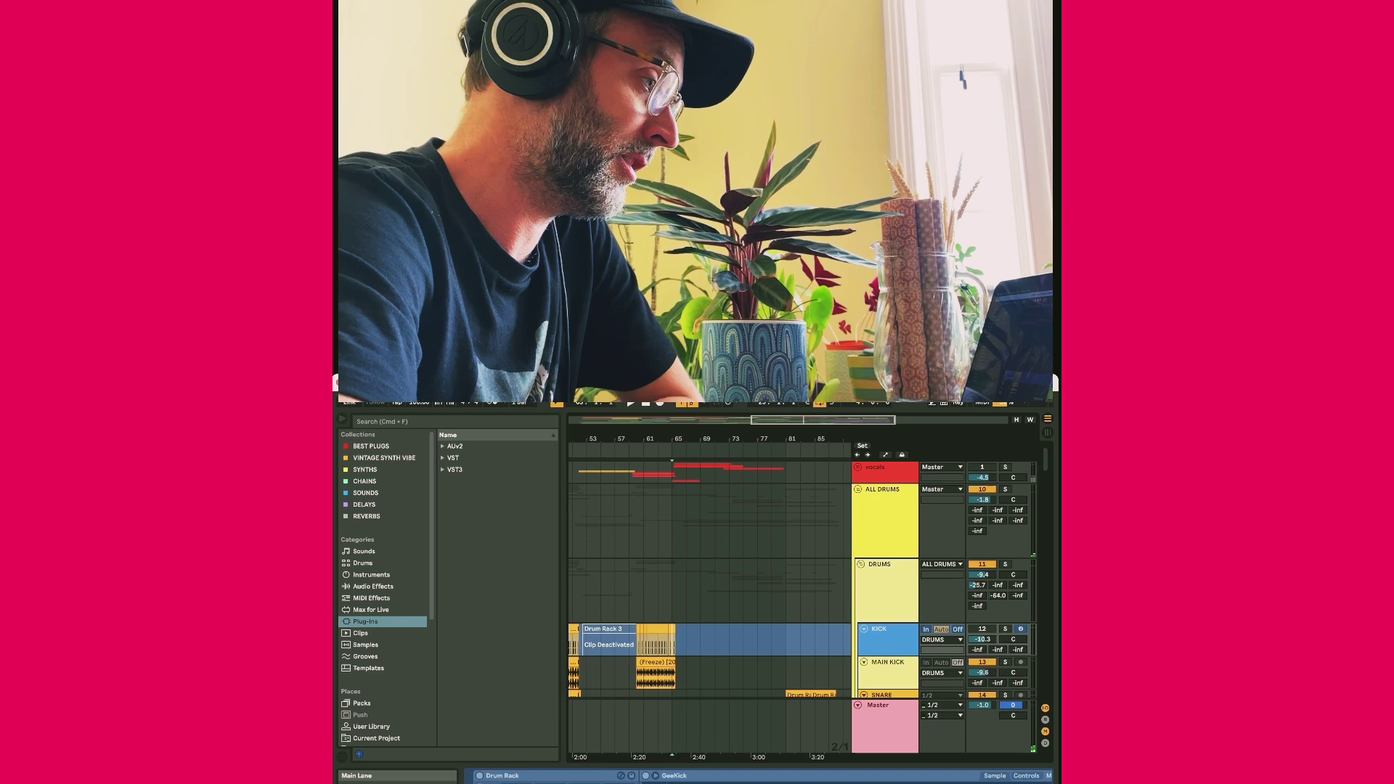